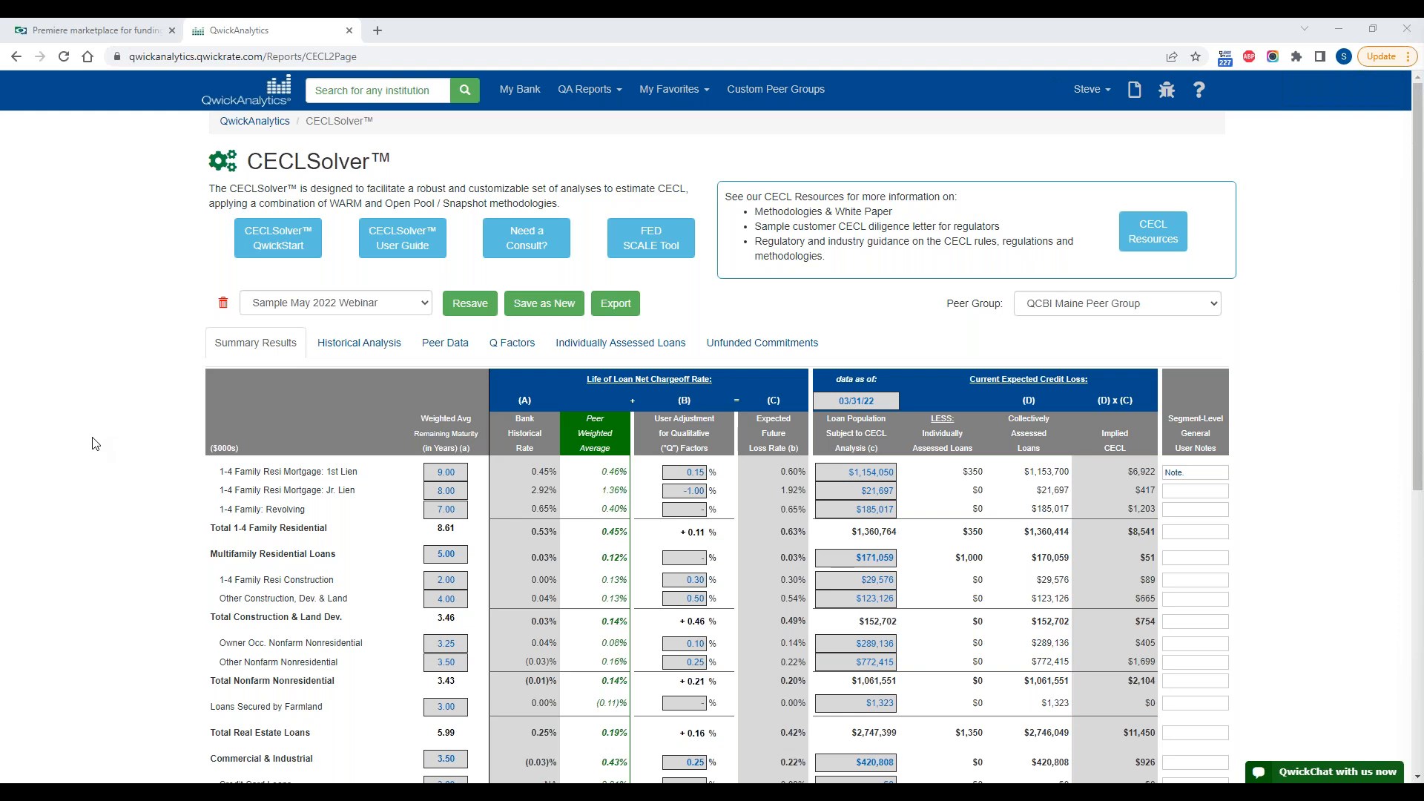
scroll(93, 438, "down", 2)
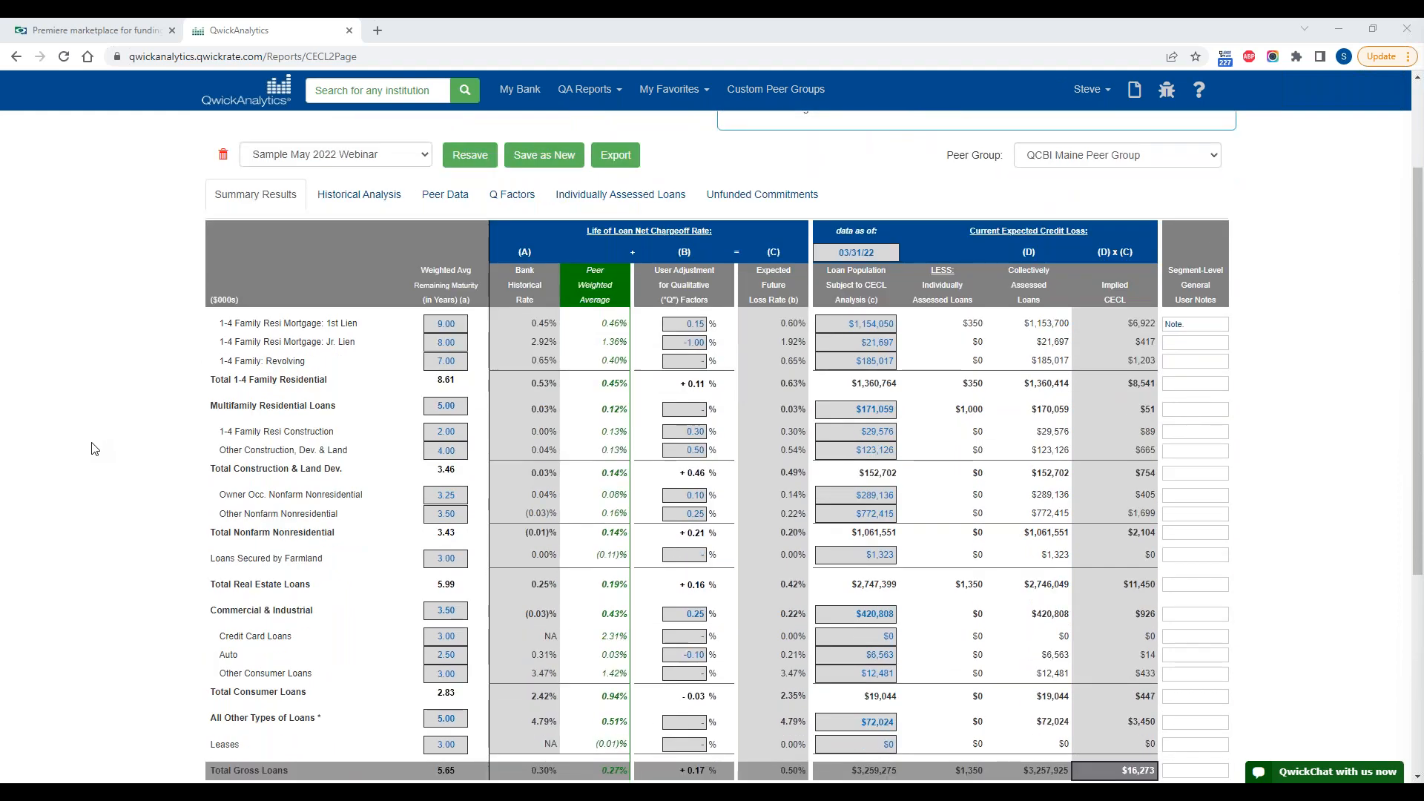
scroll(93, 449, "up", 1)
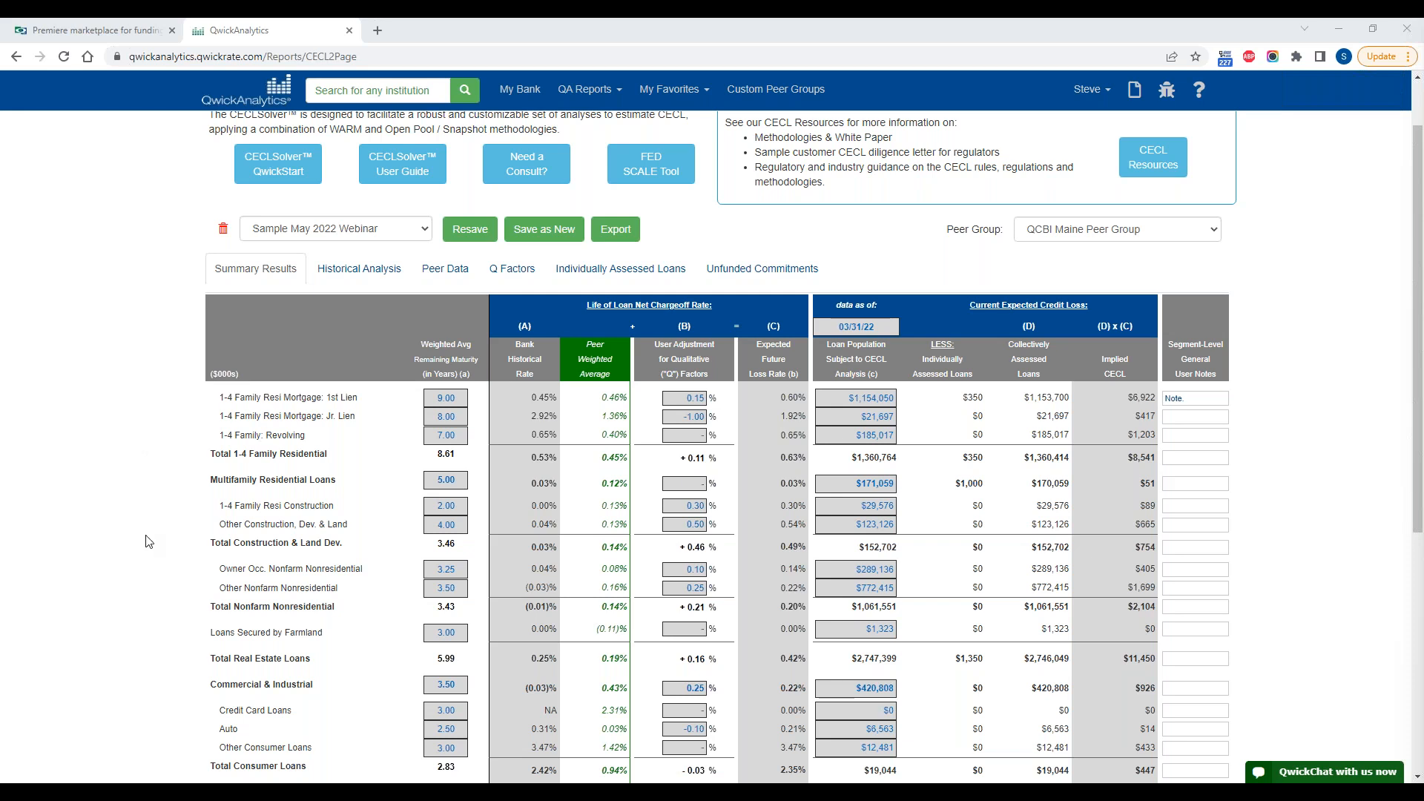
scroll(148, 547, "down", 1)
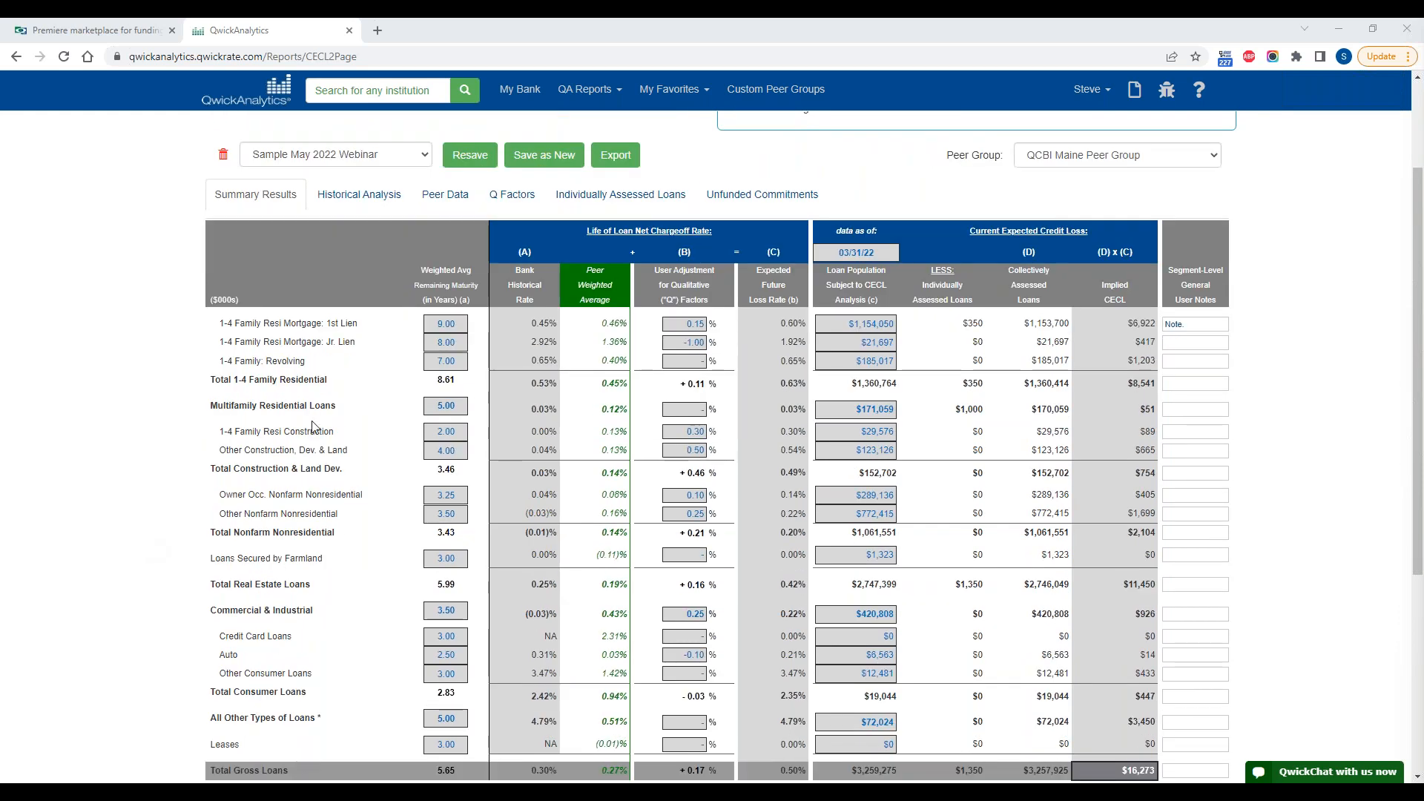
scroll(313, 426, "up", 1)
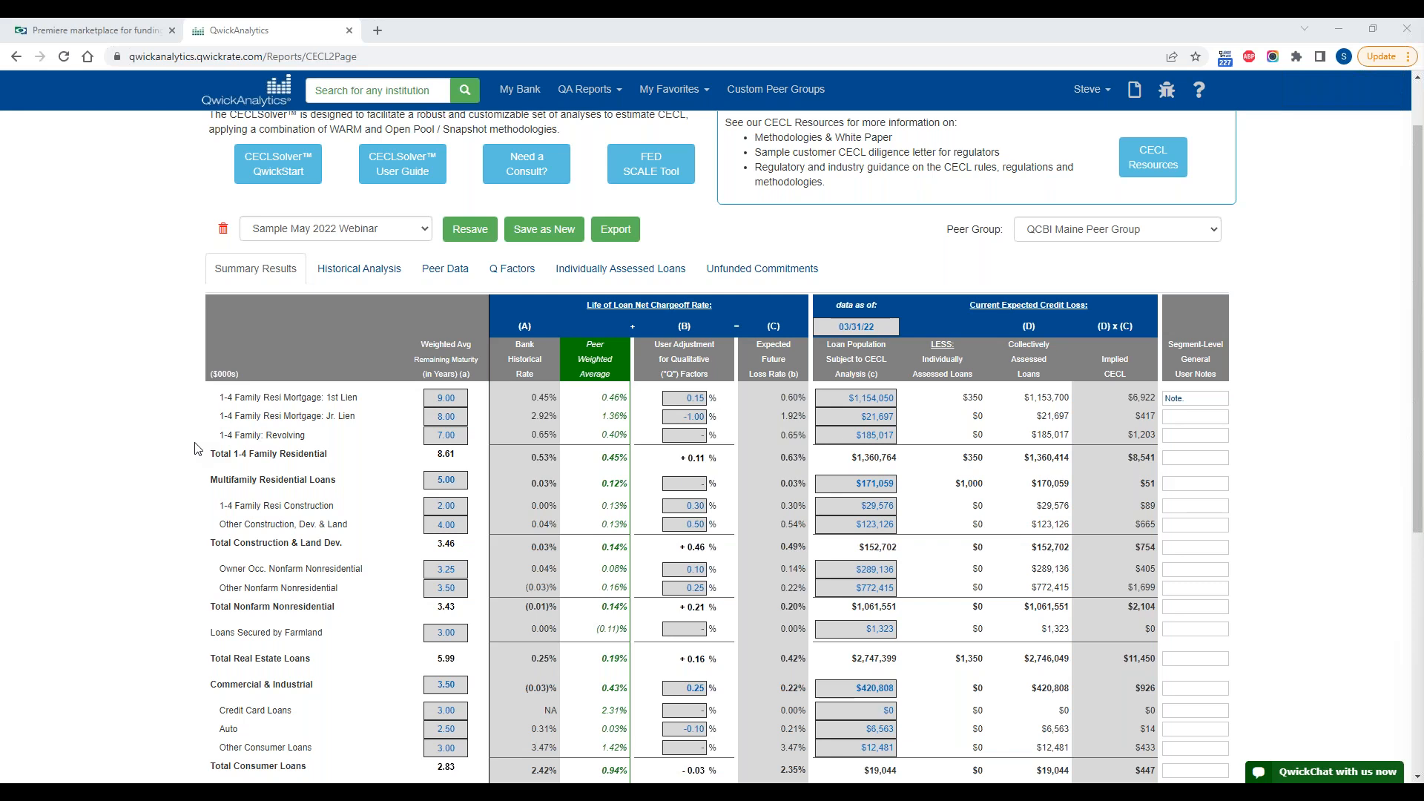
Step: Download the Weighted Avg Remaining Maturity ("WARM") Estimator Tool linked below the summary table and open the workbook in Excel
scroll(119, 514, "down", 2)
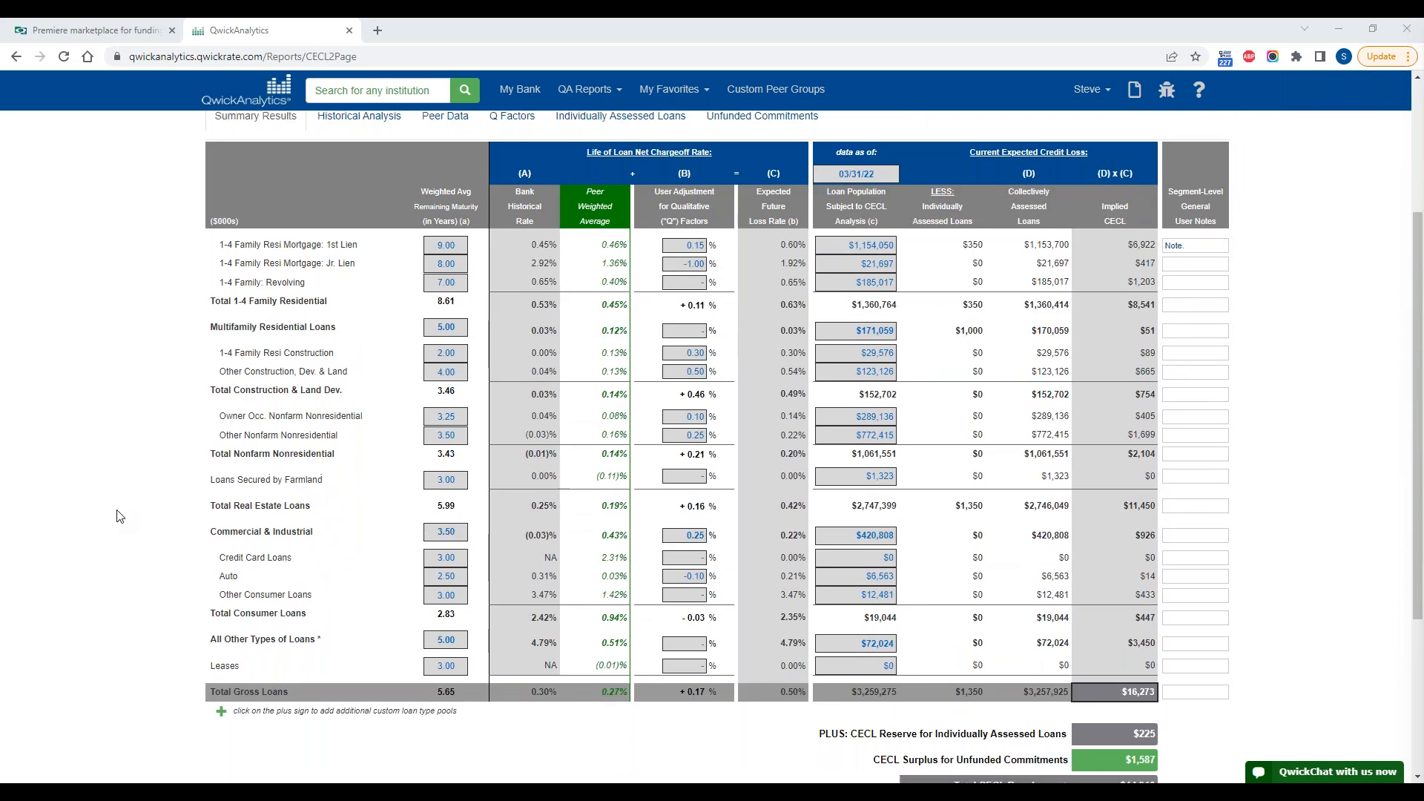
scroll(118, 514, "down", 3)
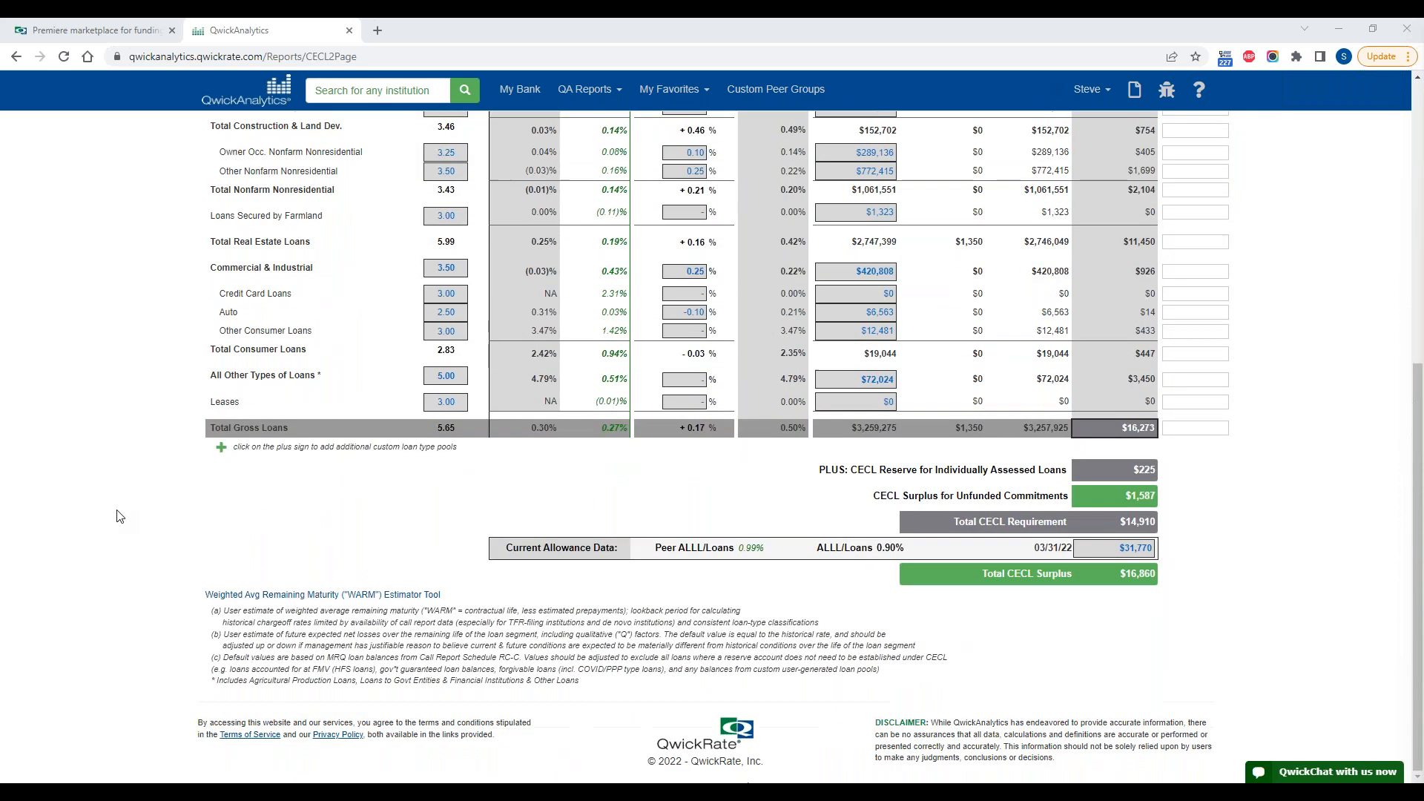
left_click(368, 600)
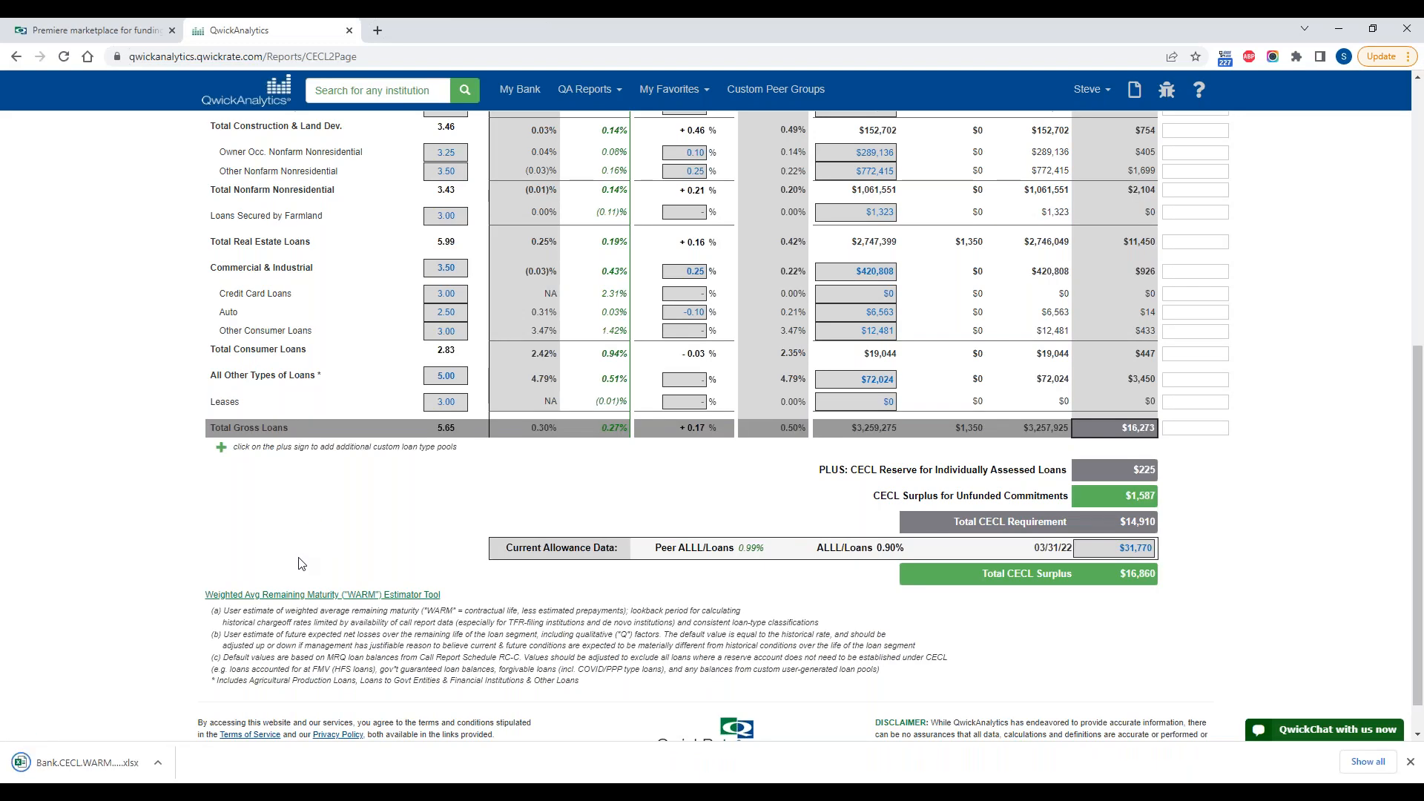
left_click(84, 763)
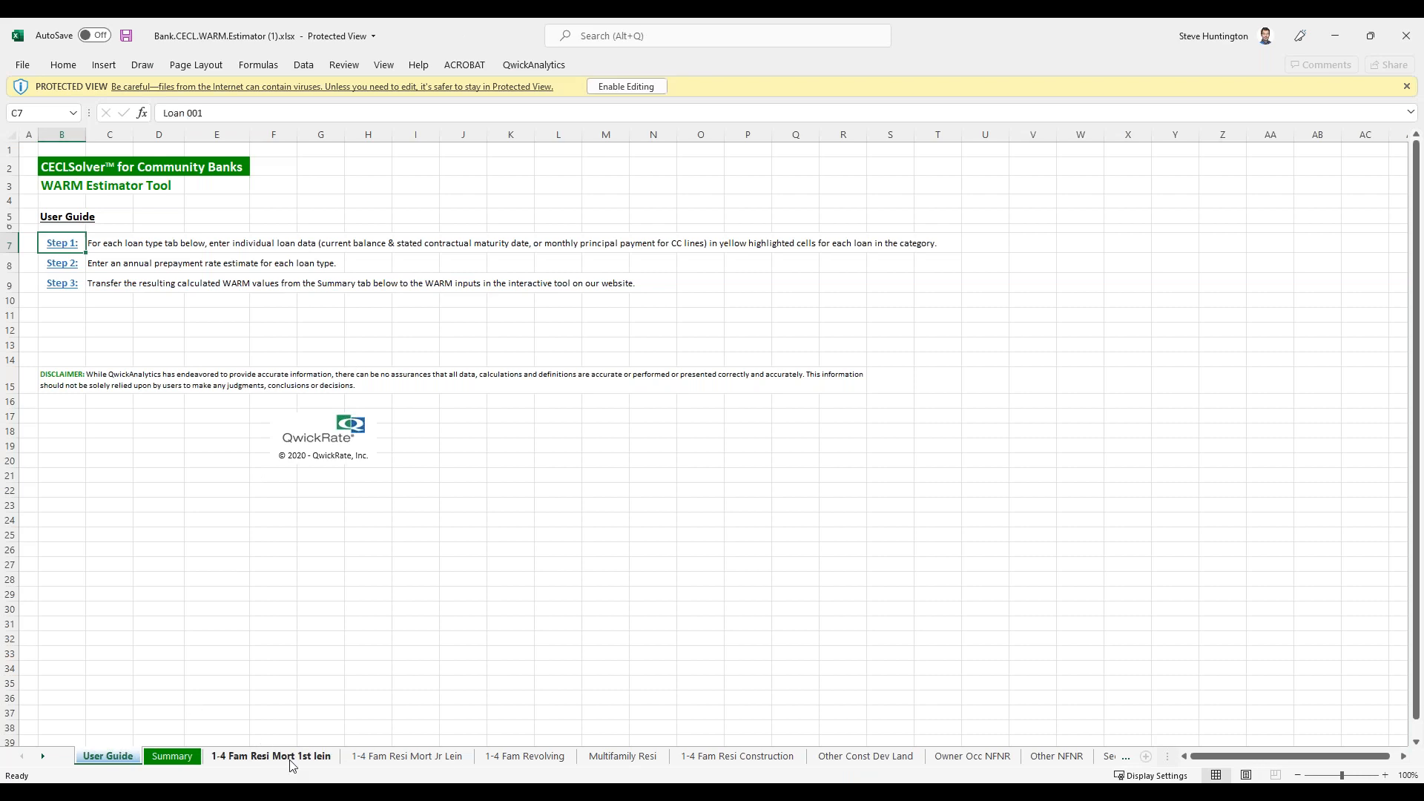
Step: Look through the 1-4 family 1st lien, junior lien and revolving loan sheets of the WARM estimator
left_click(290, 764)
left_click(413, 758)
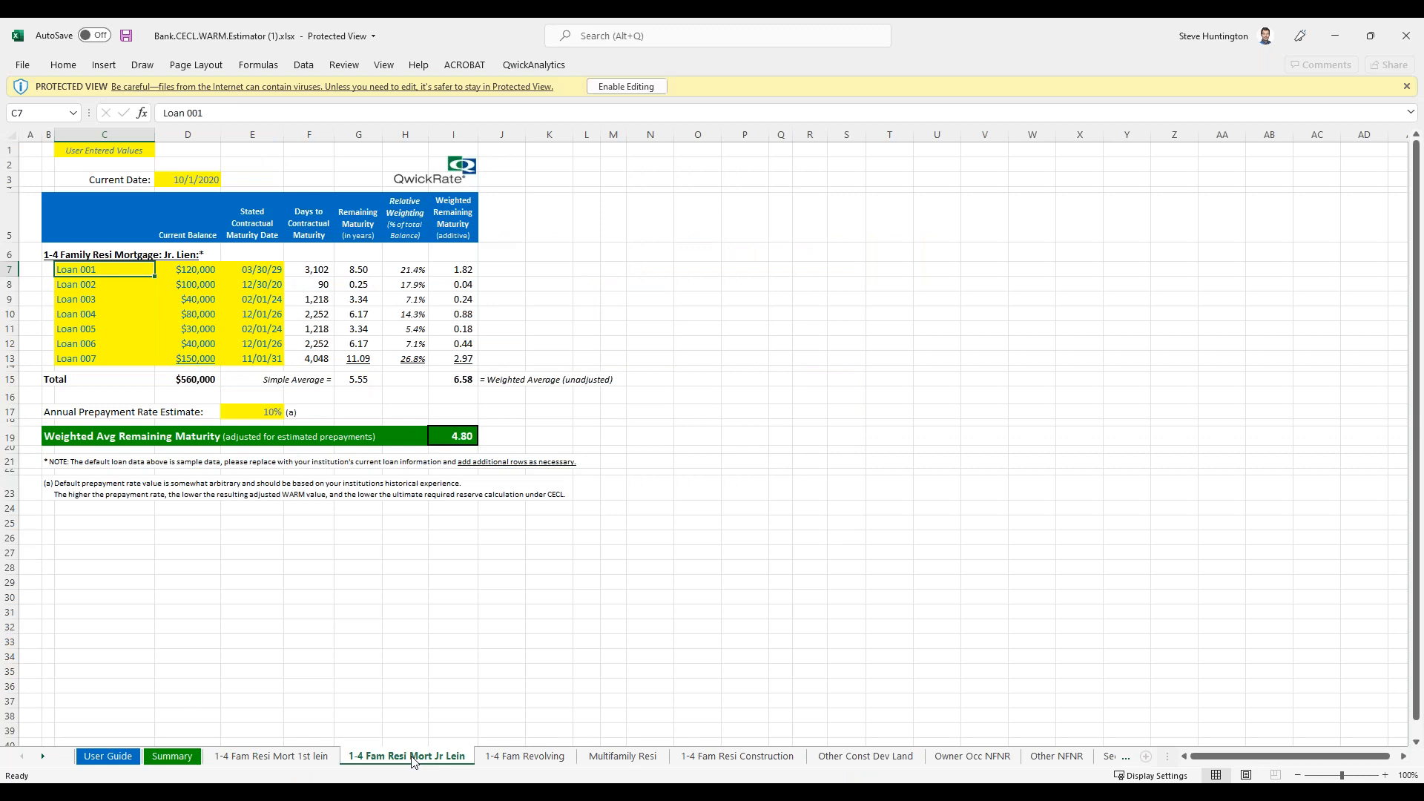
left_click(540, 758)
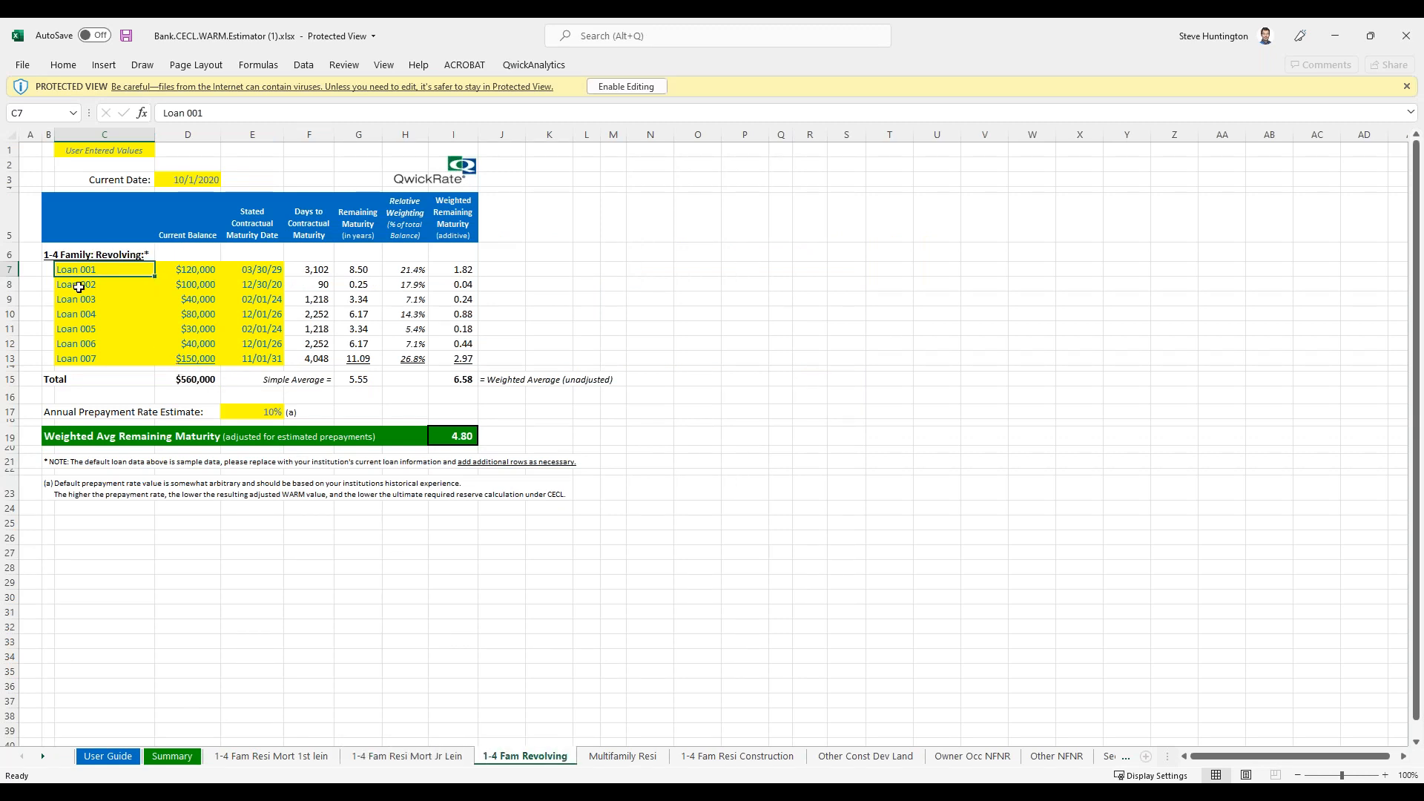
Step: Examine the sample loan balances, contractual maturity dates and adjusted Weighted Avg Remaining Maturity on the 1-4 Fam Revolving sheet
left_click_drag(181, 271, 232, 359)
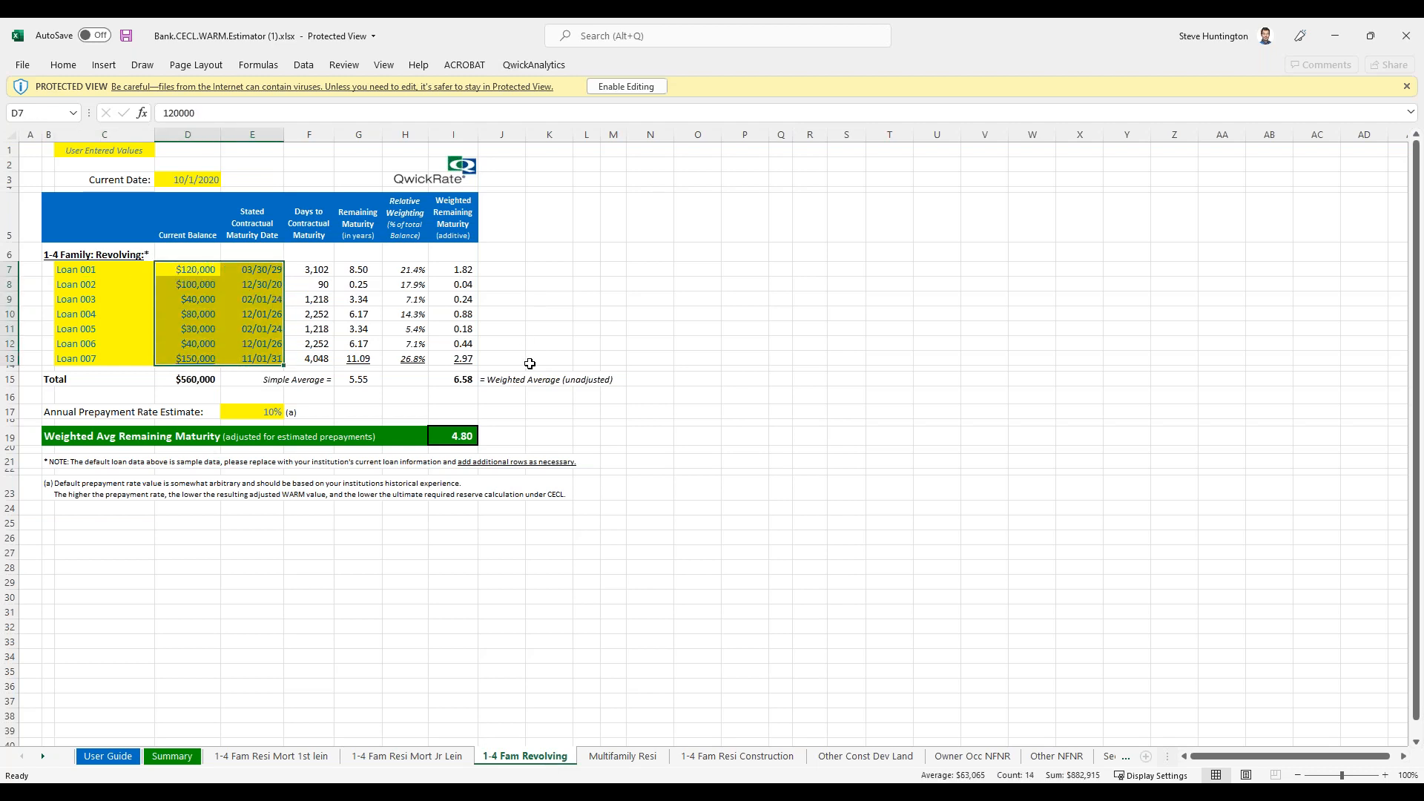
left_click(178, 267)
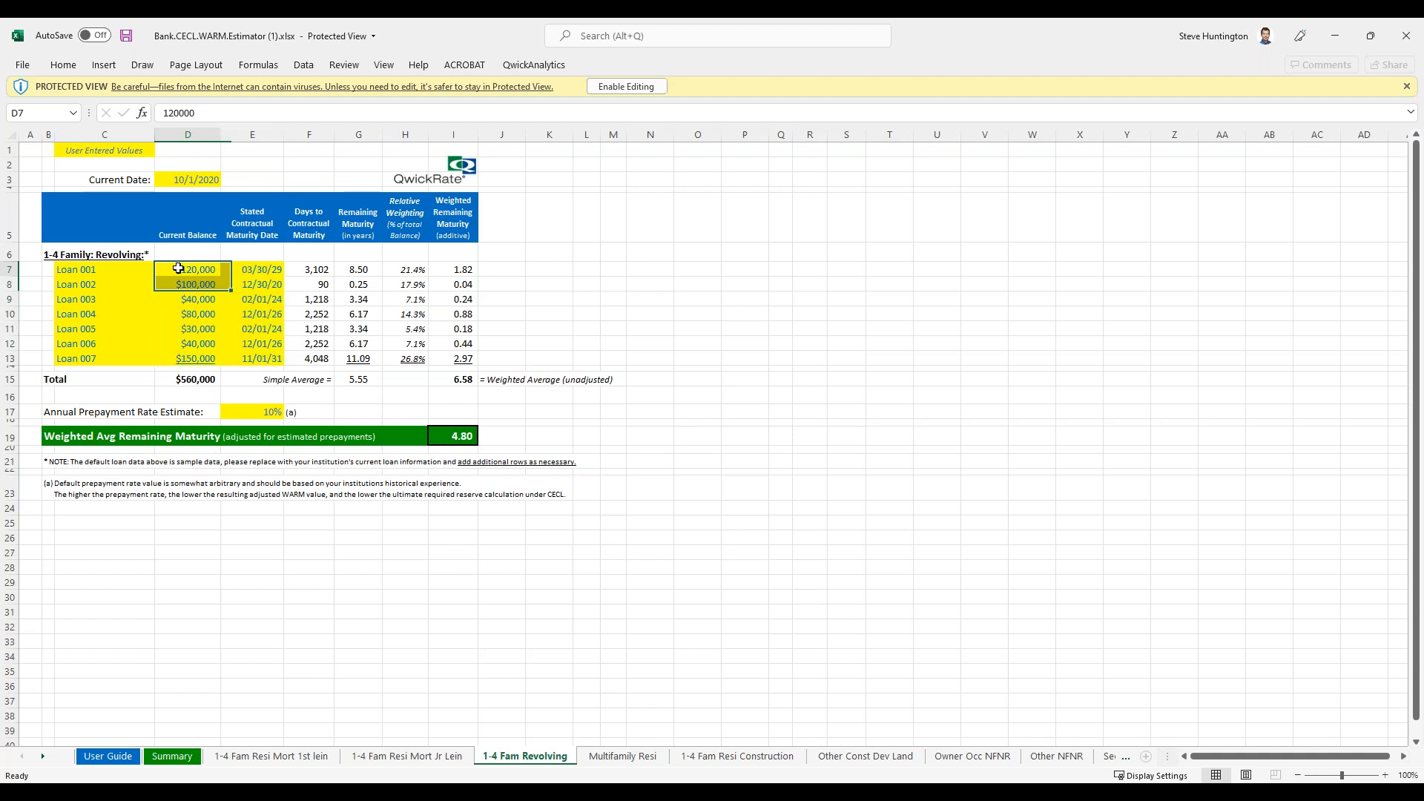
left_click(237, 272)
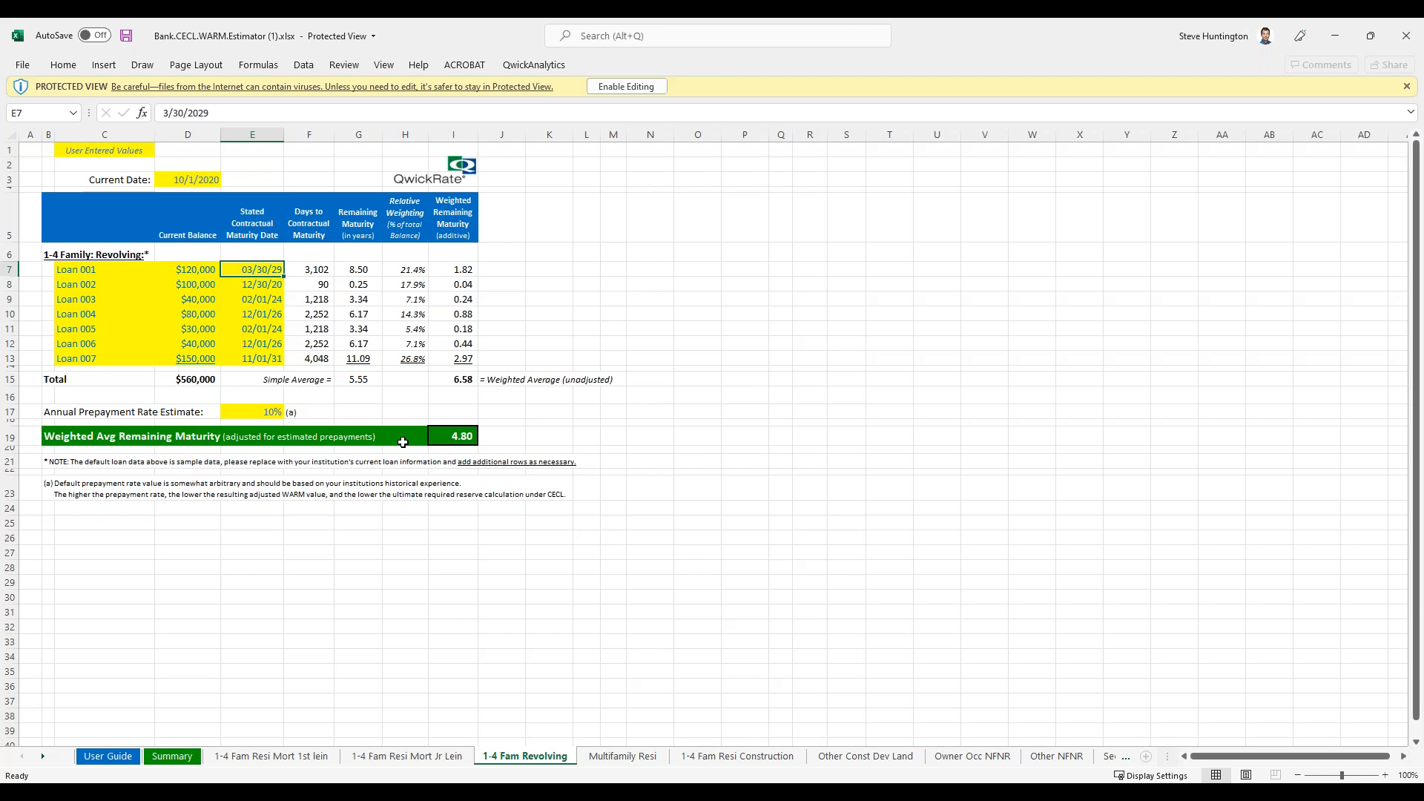
left_click(203, 304)
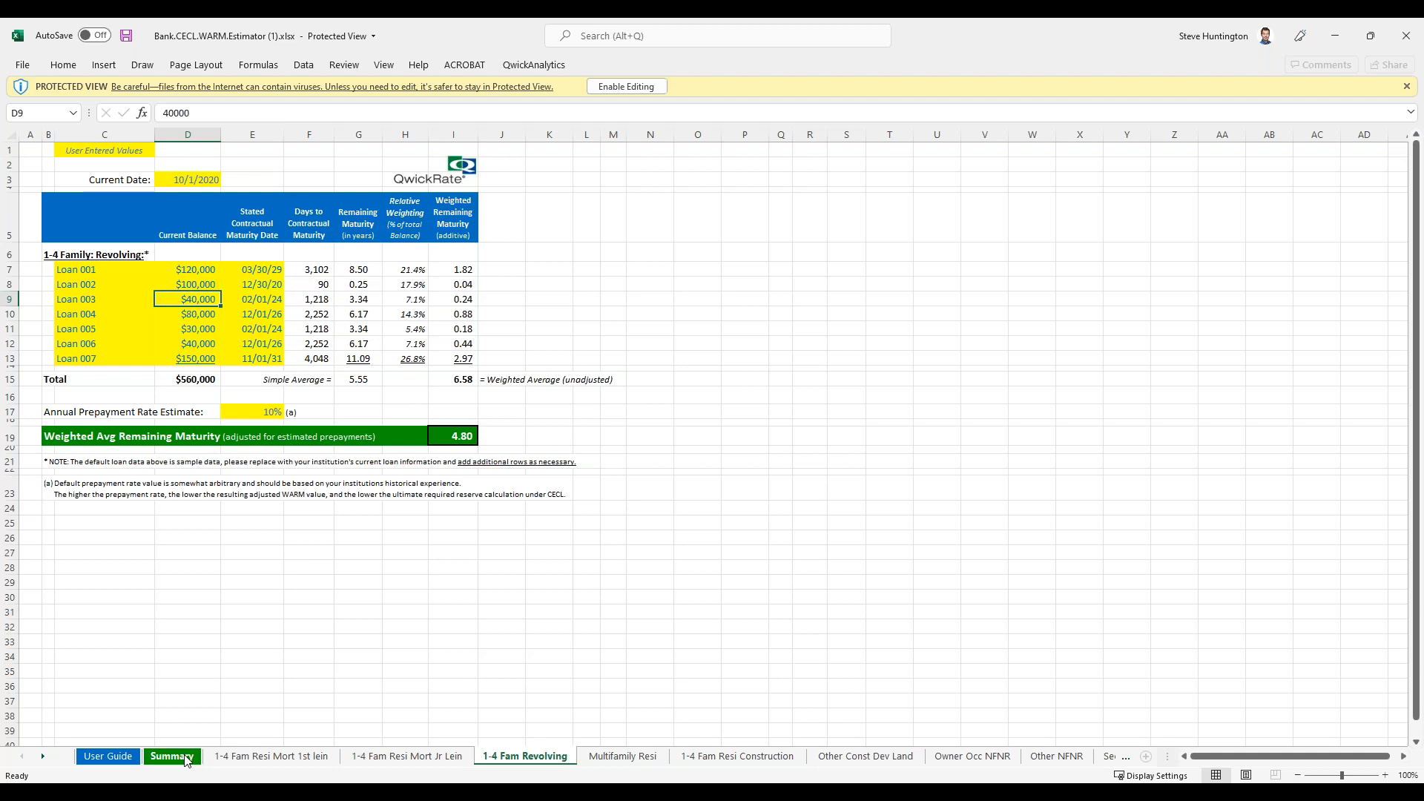
left_click(464, 438)
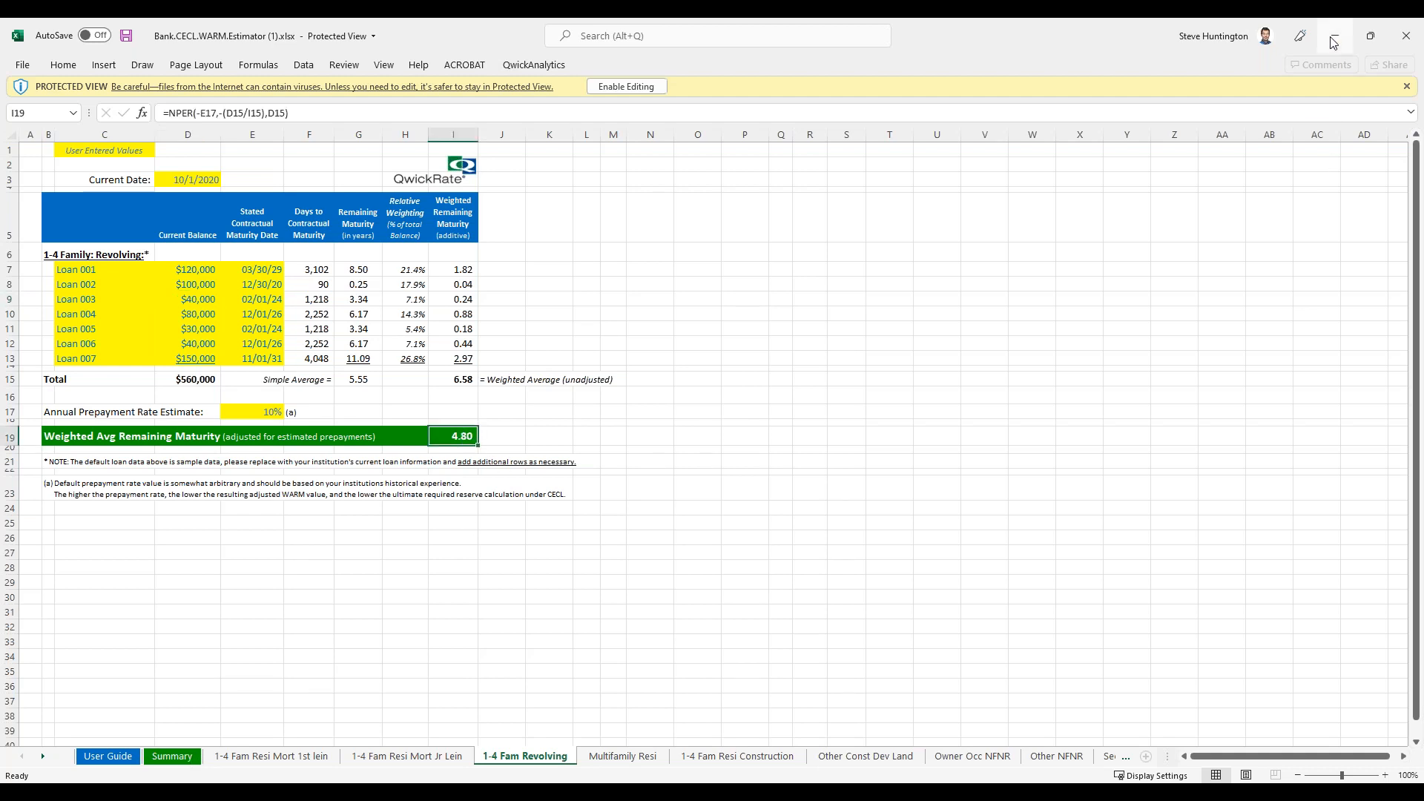
Step: Review the weighted average remaining maturities on the Summary sheet and minimize both open workbooks to return to CECLSolver in the browser
left_click(169, 757)
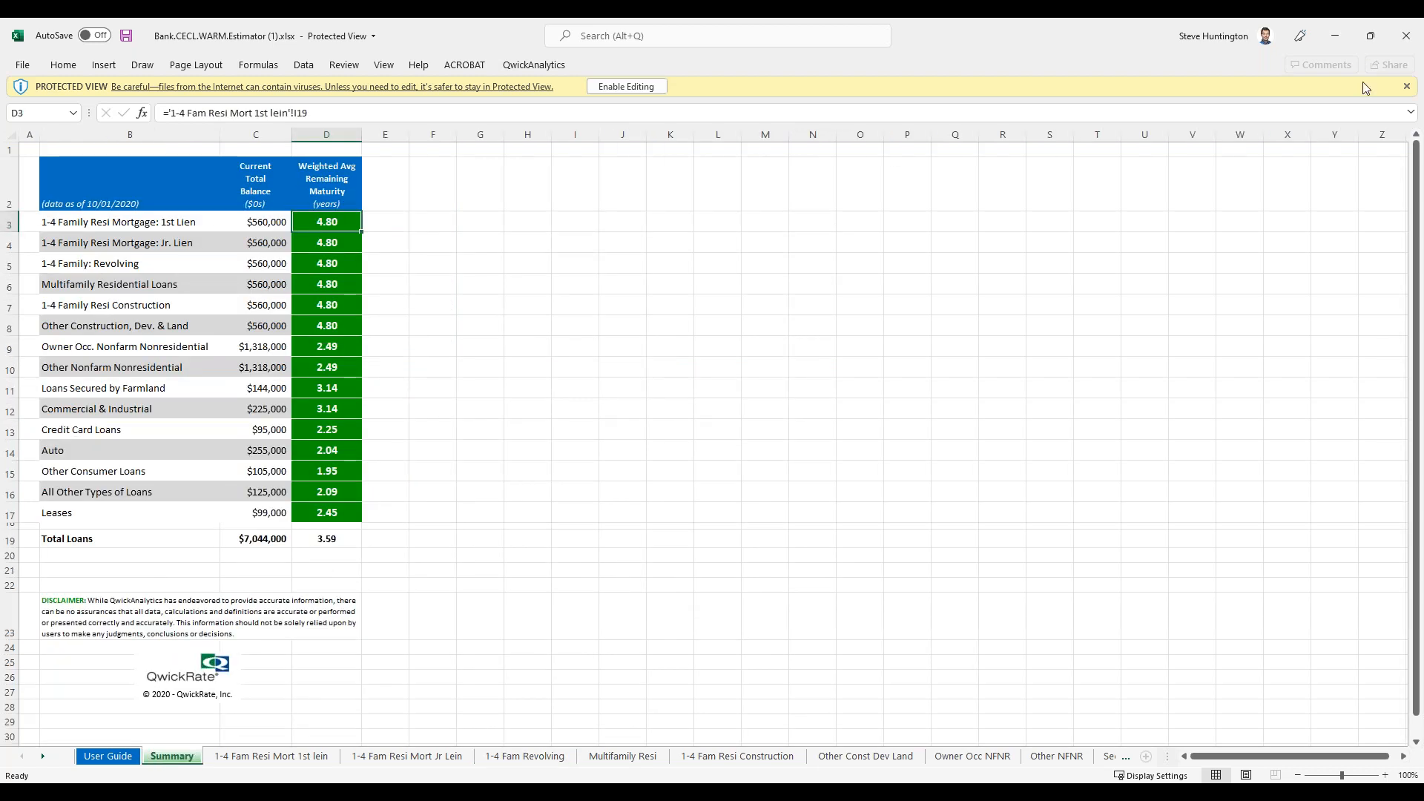
left_click(1339, 43)
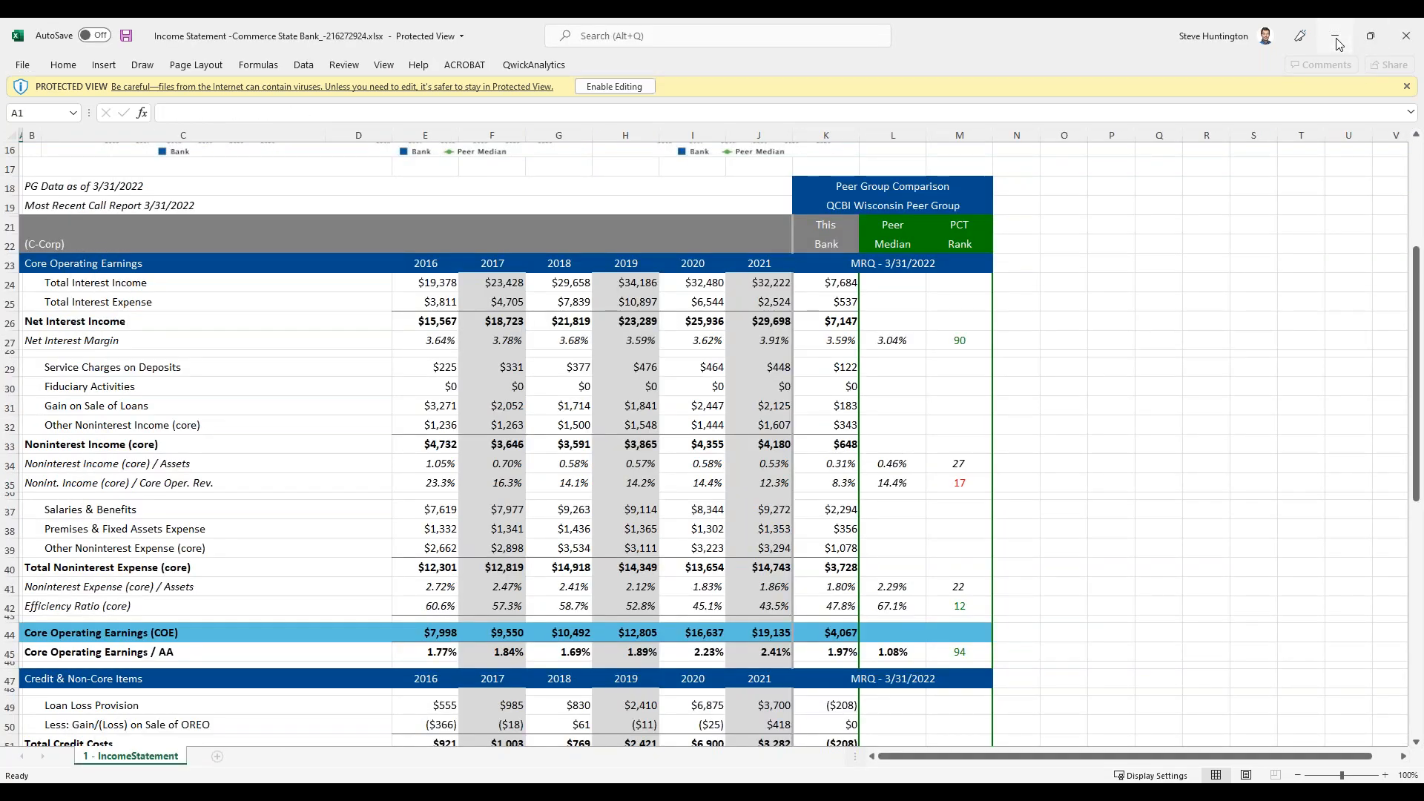
left_click(1338, 43)
Step: Set the weighted average remaining maturity for 1-4 Family Resi Mortgage: 1st Lien to 9.25 years in the Summary Results
scroll(427, 444, "up", 3)
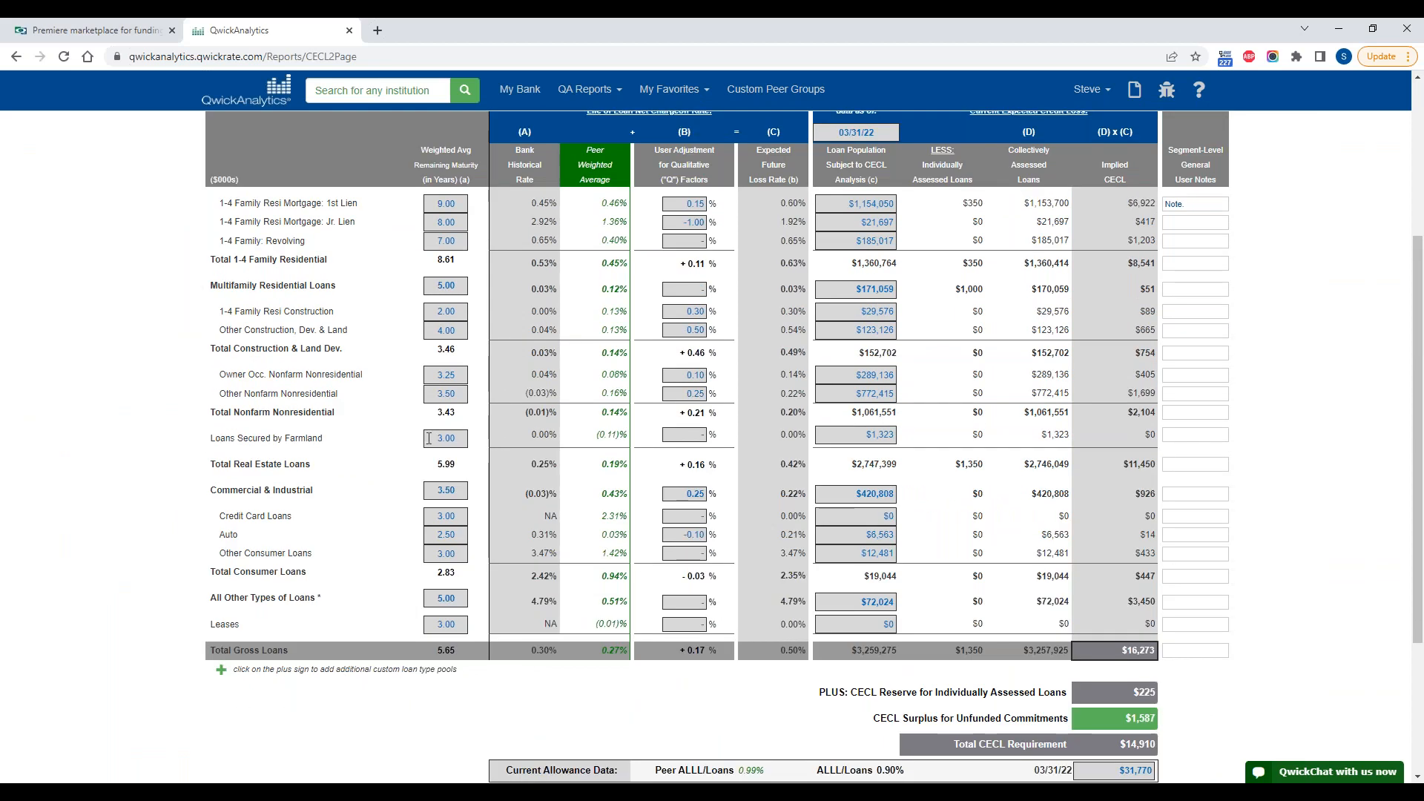
scroll(429, 438, "up", 1)
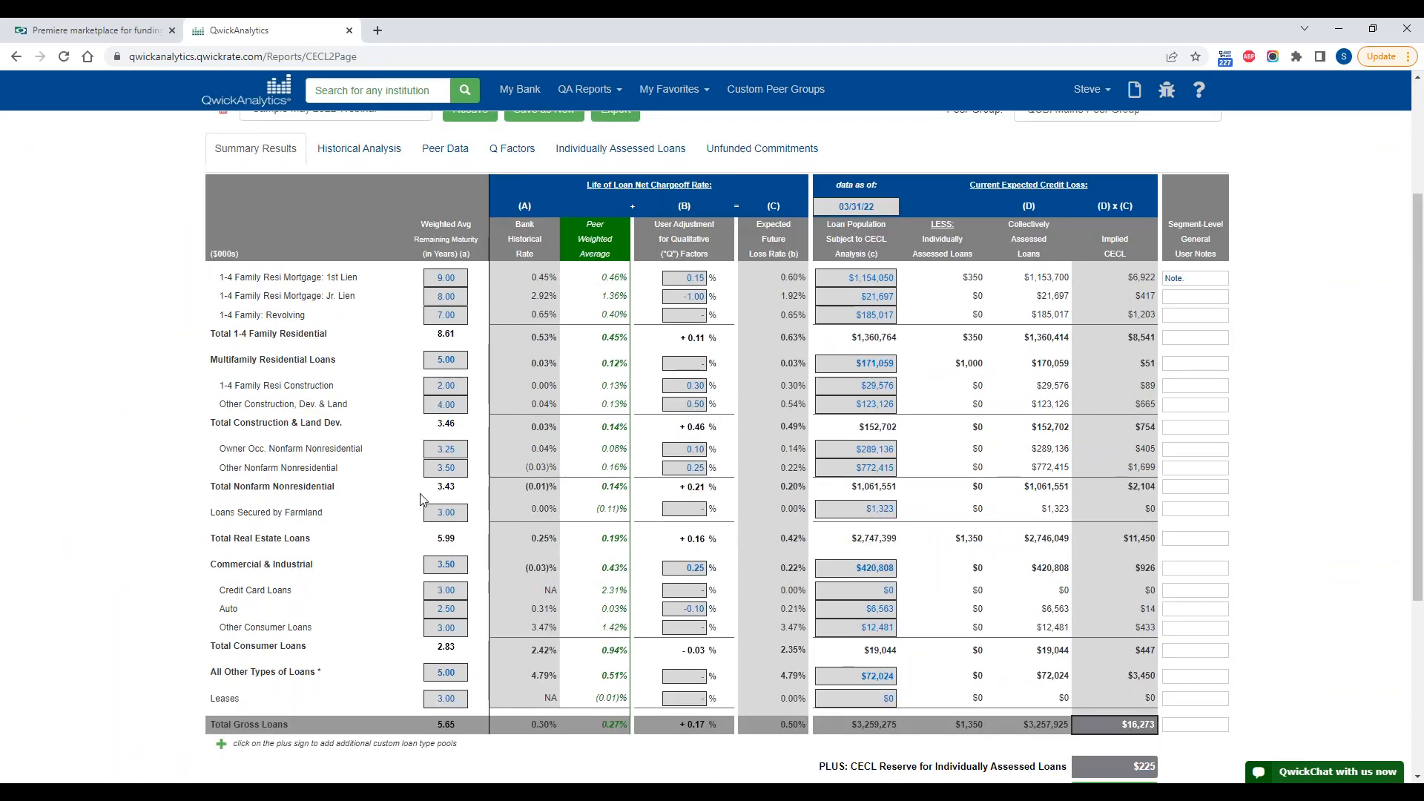
scroll(419, 499, "up", 1)
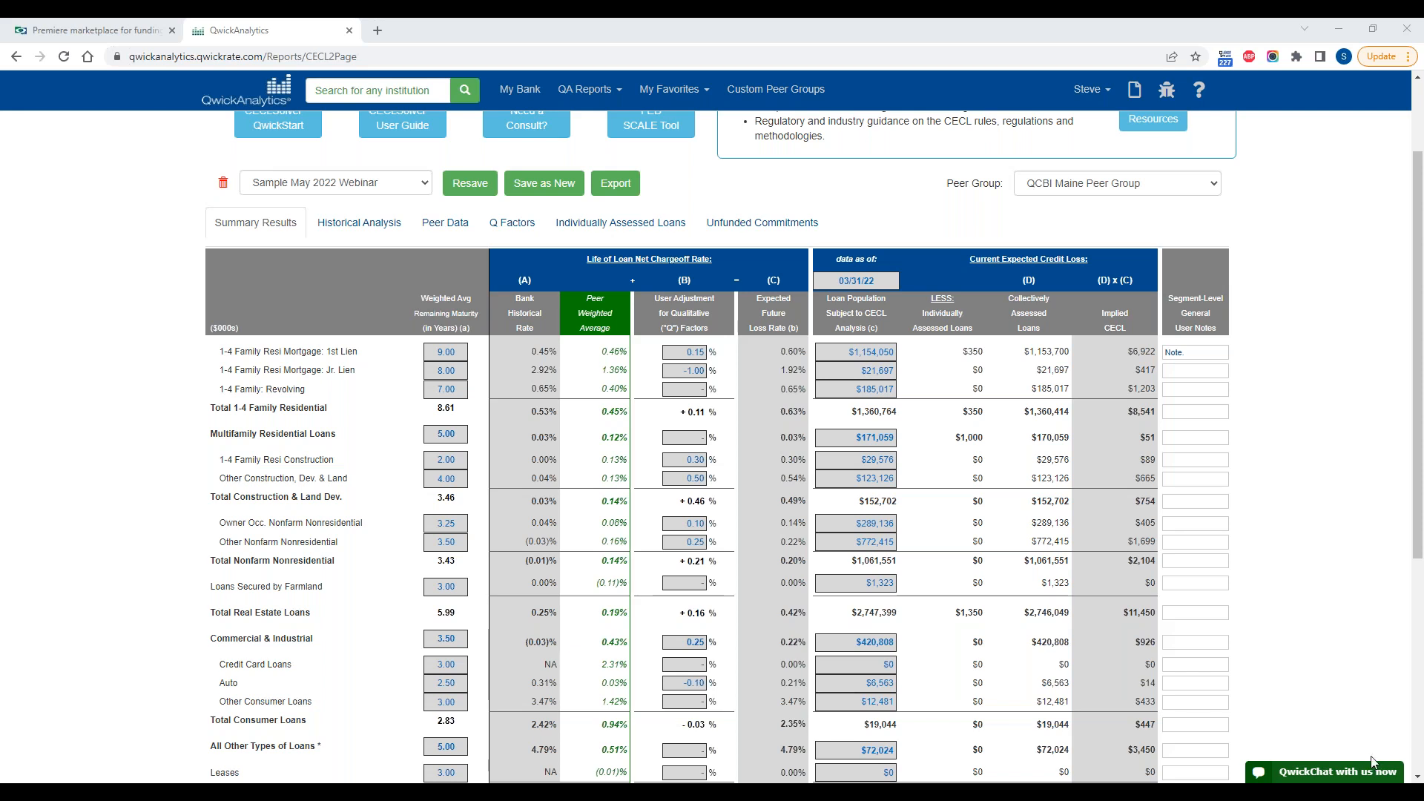
left_click(445, 351)
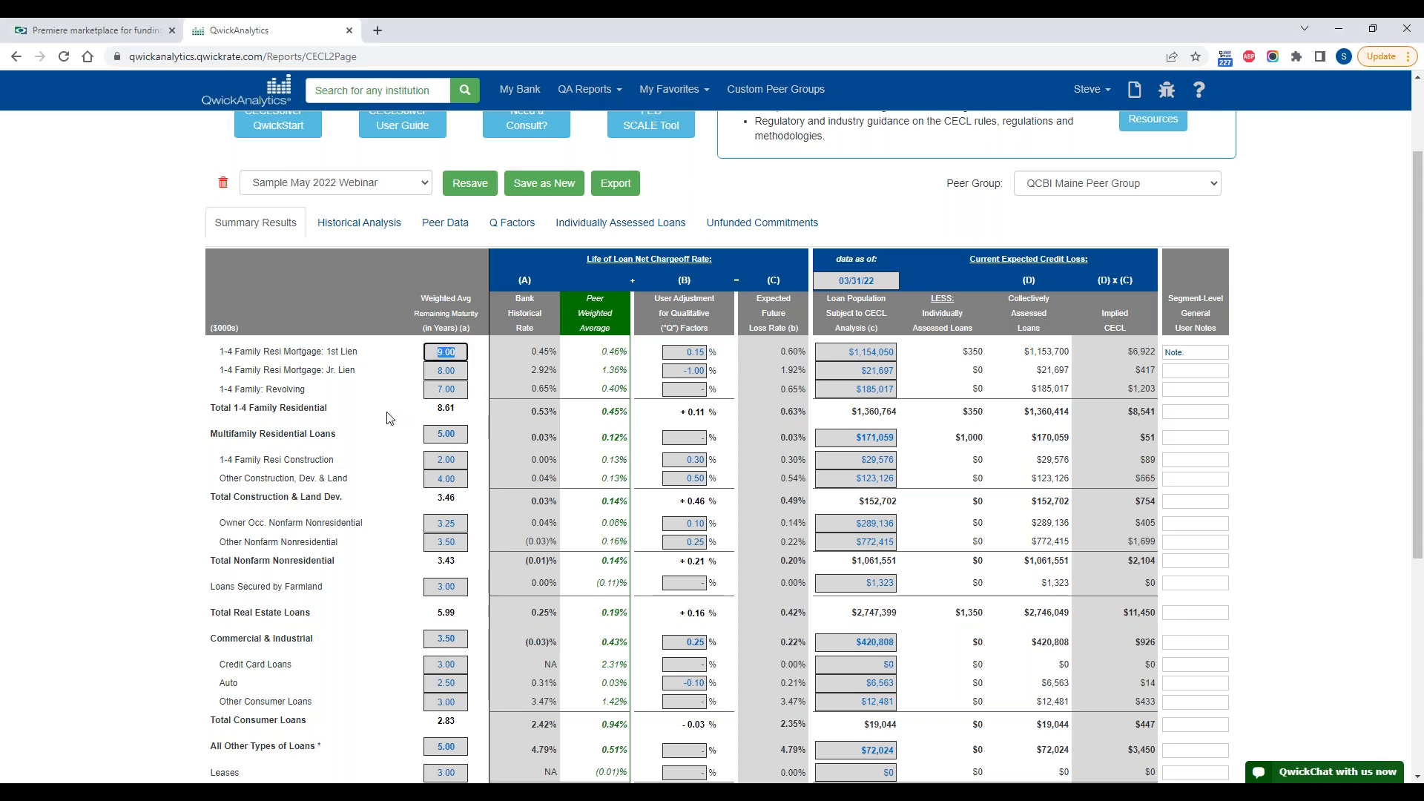
type("9")
left_click(140, 369)
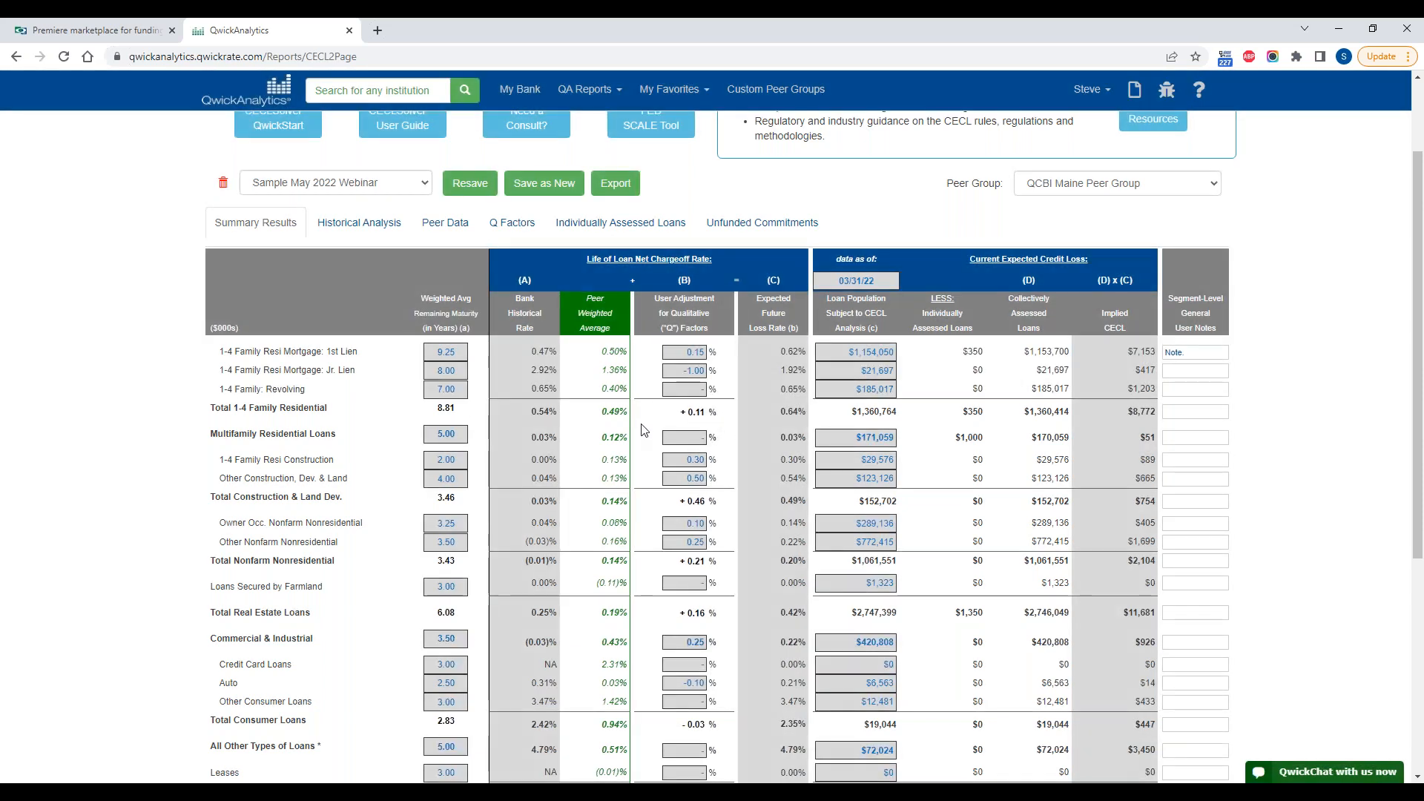
Step: Examine the recalculated bank historical rate, peer average and implied CECL across the 1-4 Family Resi Mortgage: 1st Lien row
left_click_drag(531, 352, 1142, 357)
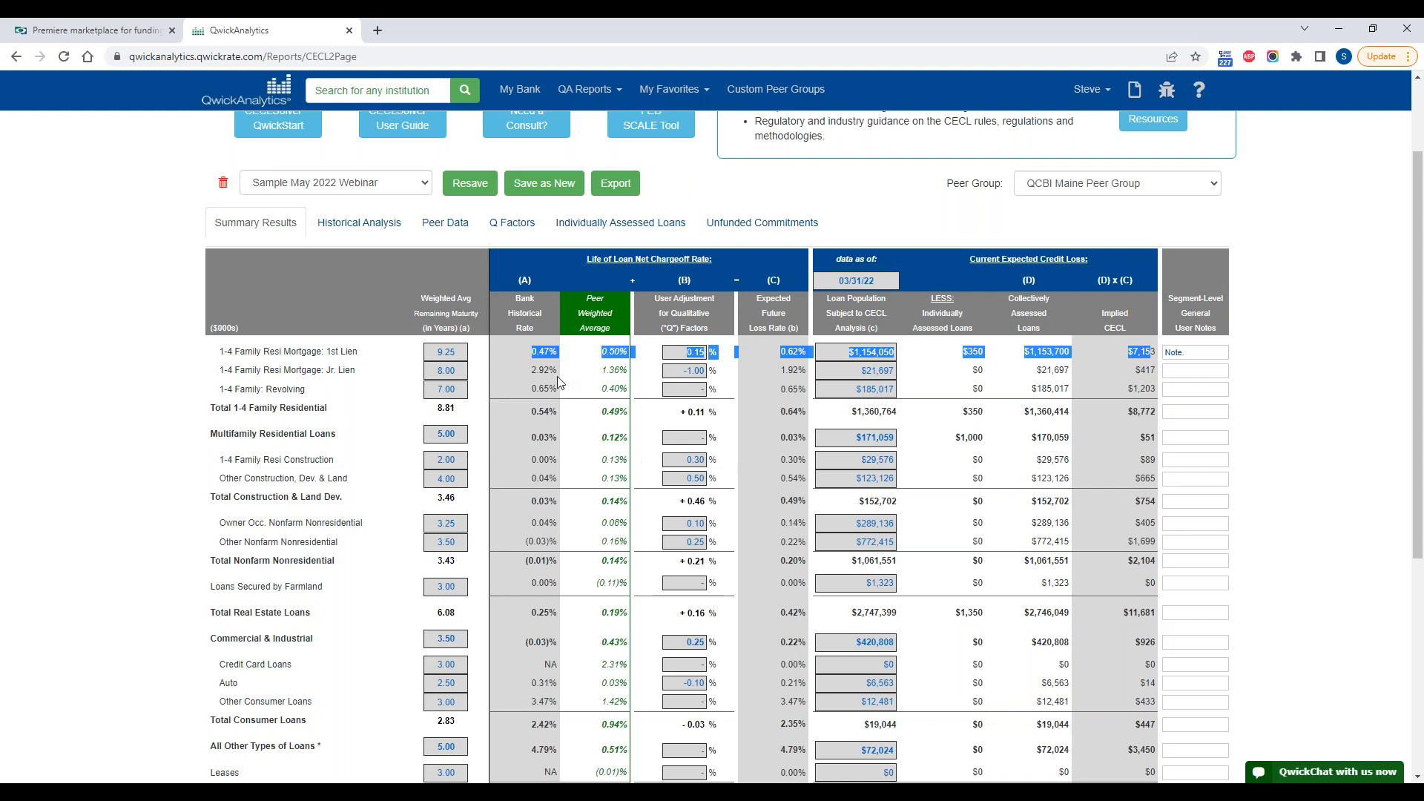
left_click(536, 354)
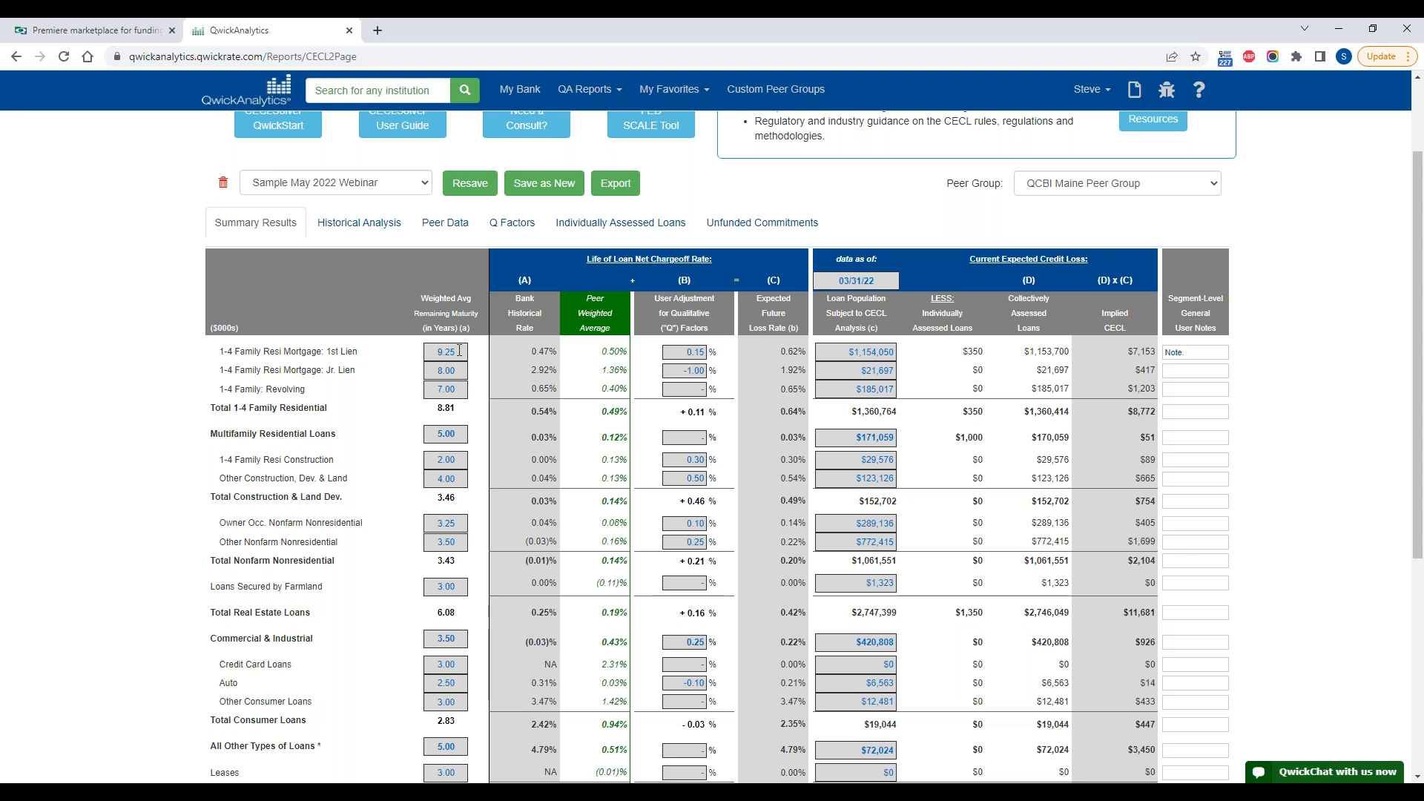
left_click_drag(536, 352, 553, 354)
Step: Open the Historical Analysis and examine the loan balances back to 2011 along with the 1st lien average balance over life of loan
left_click(349, 230)
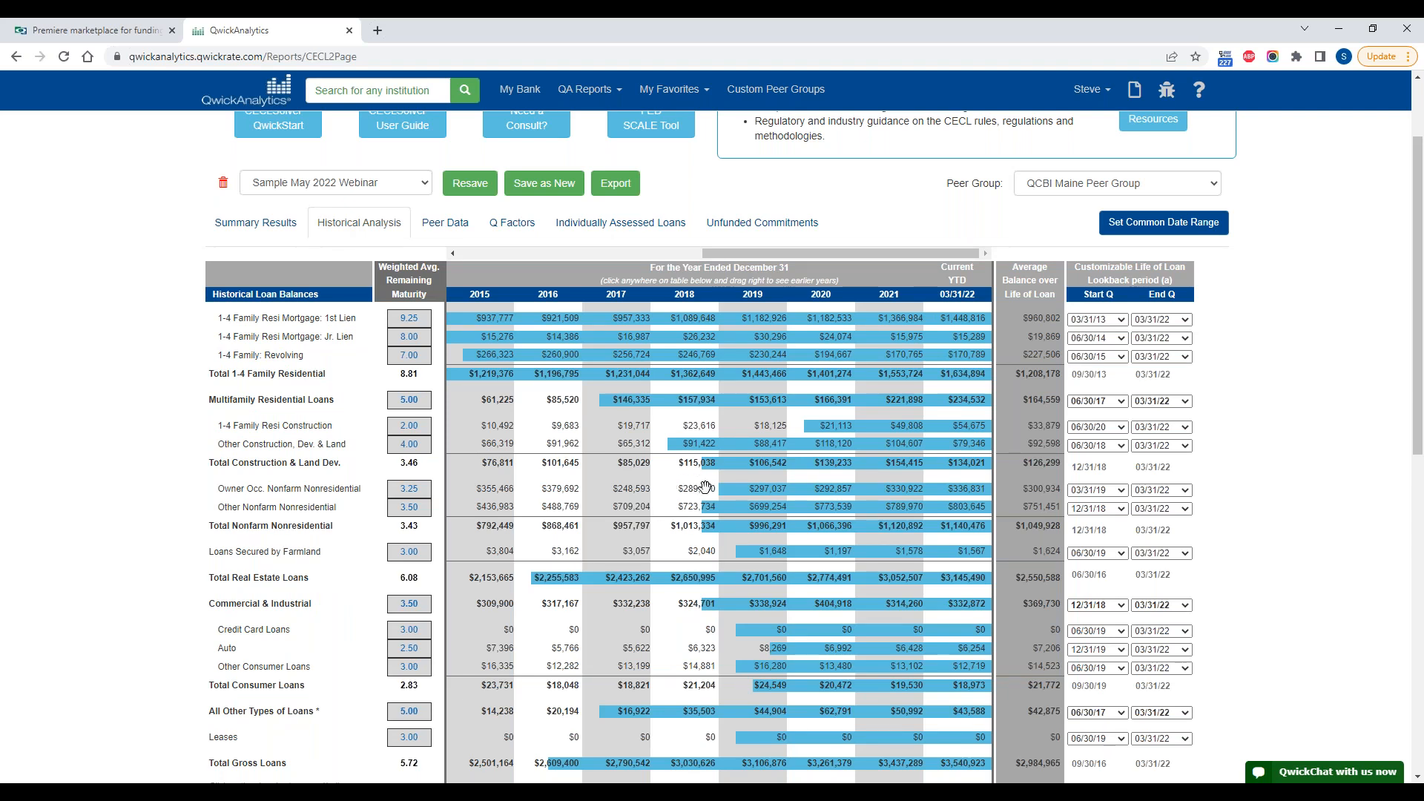
scroll(704, 487, "down", 1)
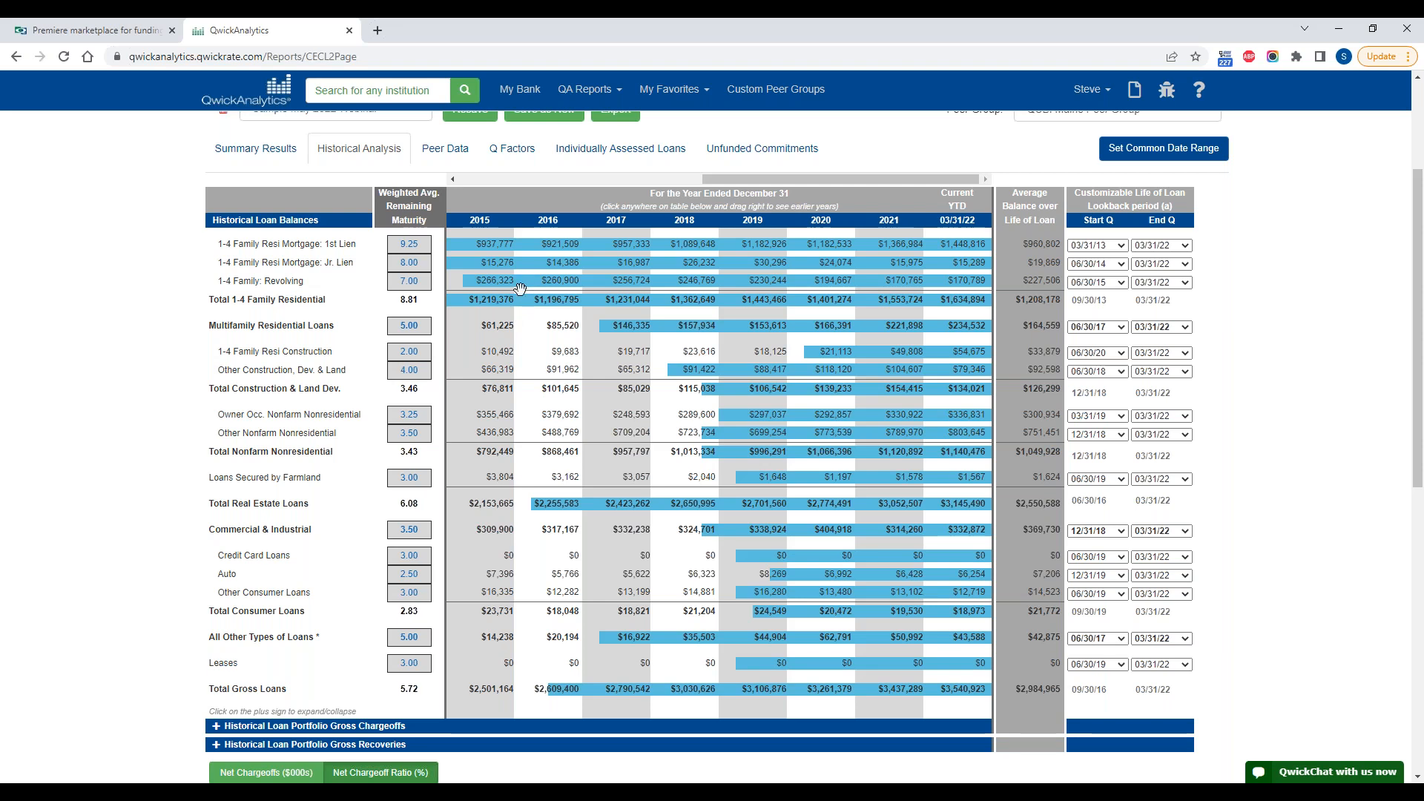
left_click_drag(524, 289, 789, 340)
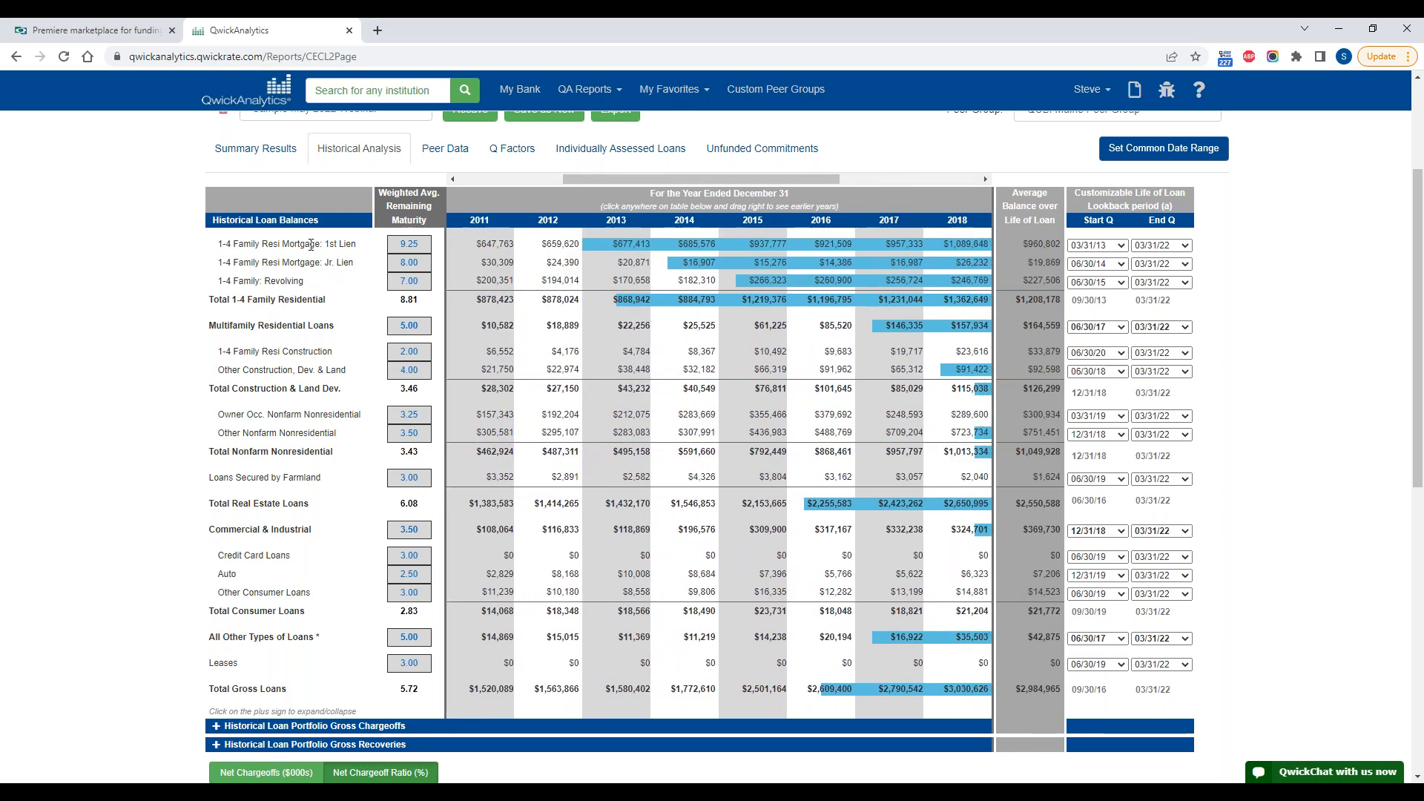
left_click_drag(699, 290, 527, 246)
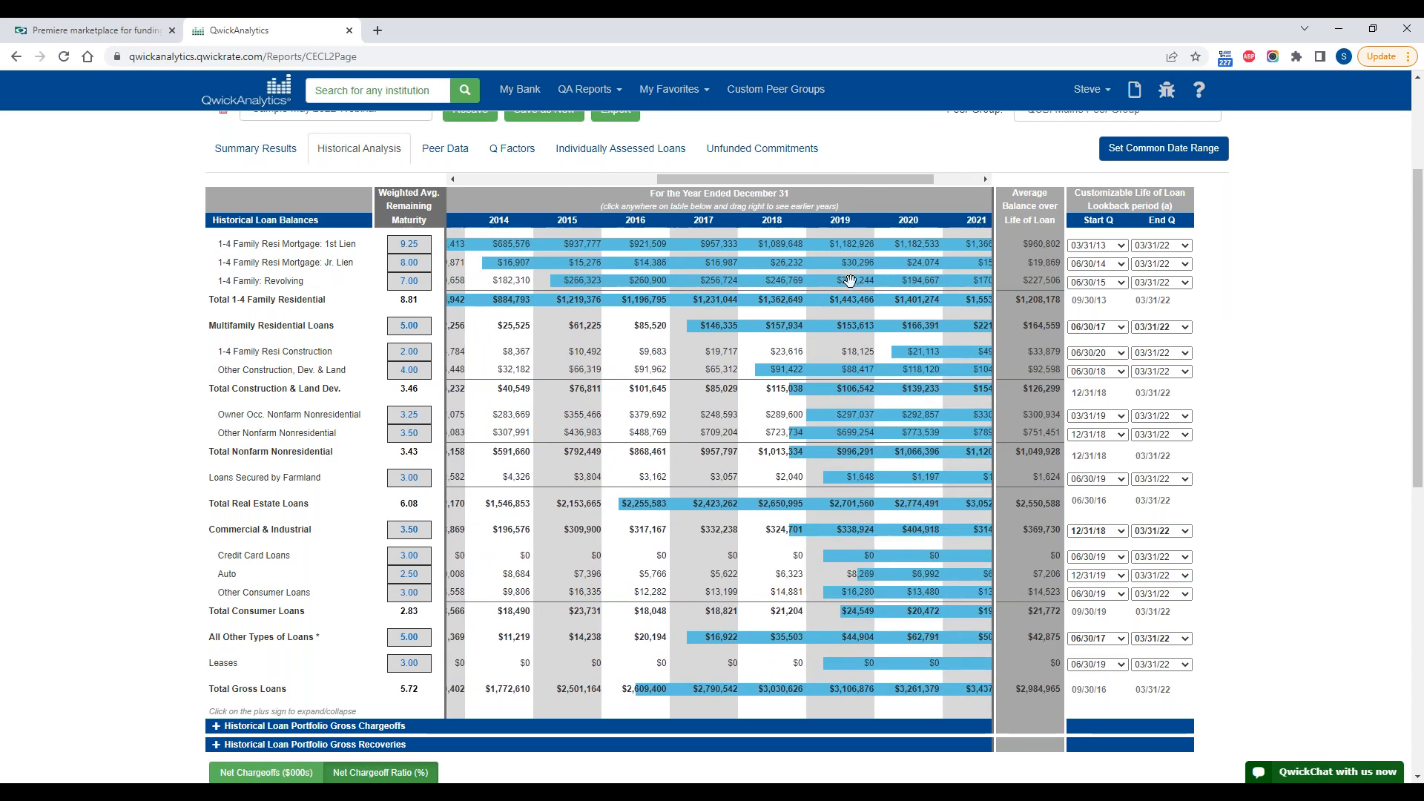
left_click_drag(821, 280, 849, 281)
left_click_drag(1029, 241, 1042, 243)
left_click_drag(562, 282, 615, 283)
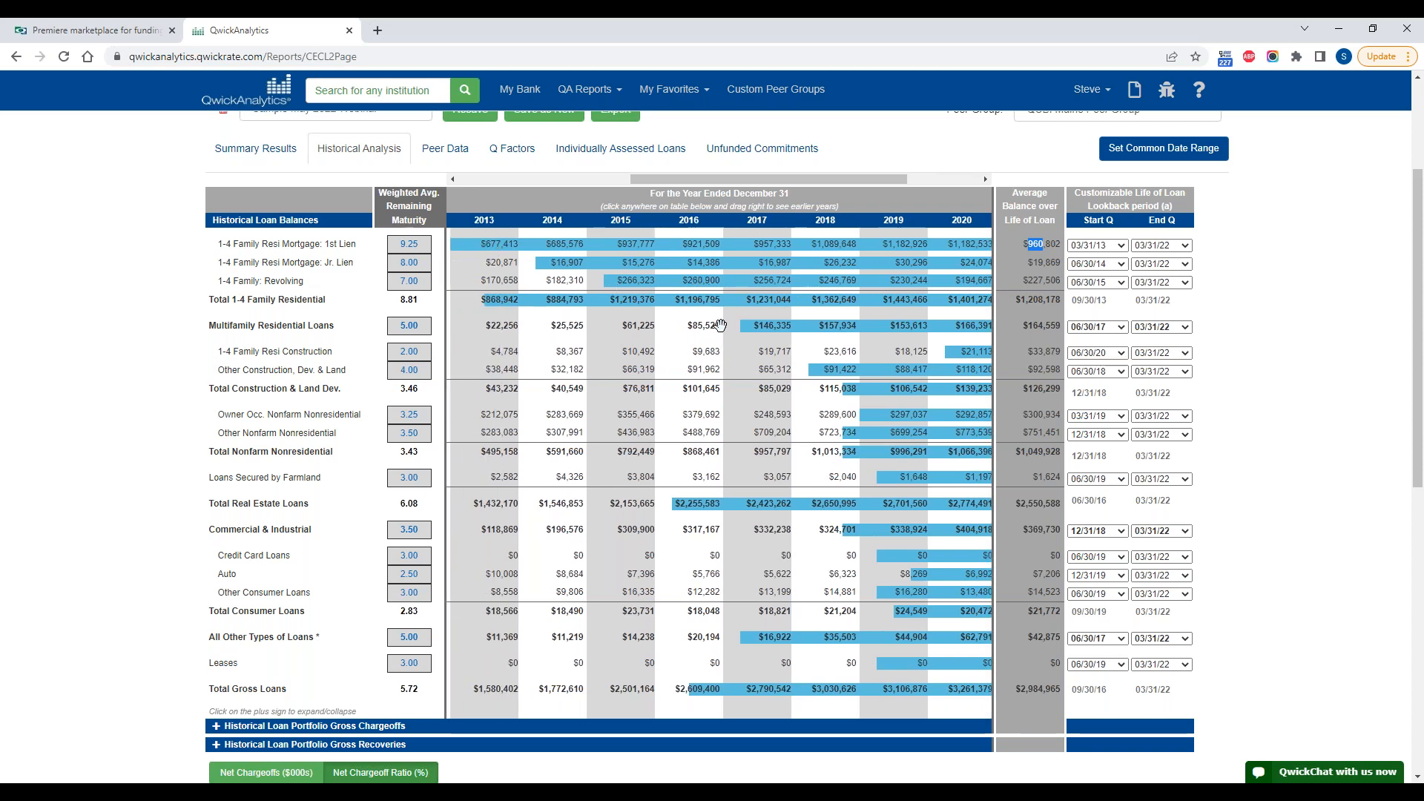
Step: Return the balance history to the most recent years and view the End Q lookback choices for 1-4 Family Resi Mortgage: 1st Lien
left_click_drag(788, 369, 578, 372)
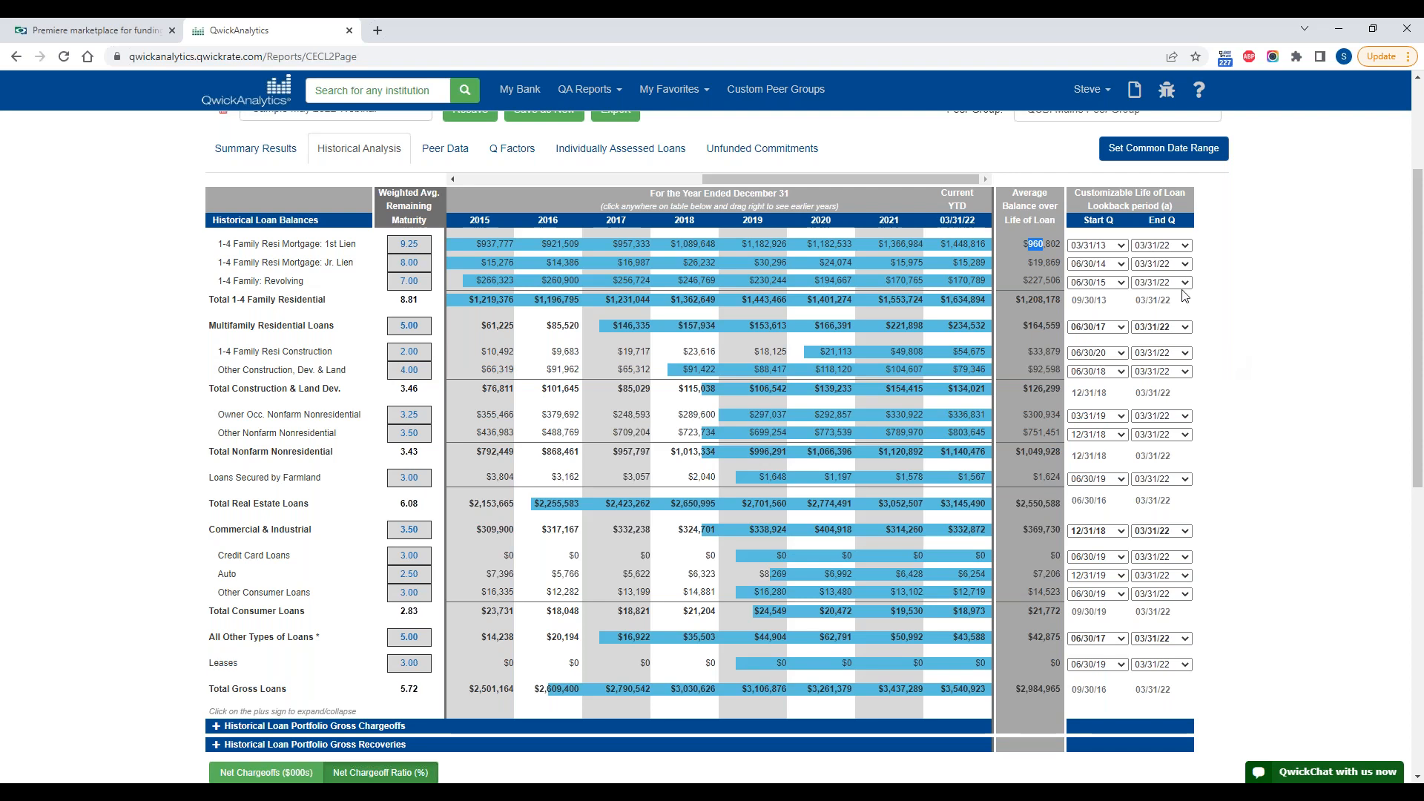
left_click(1164, 252)
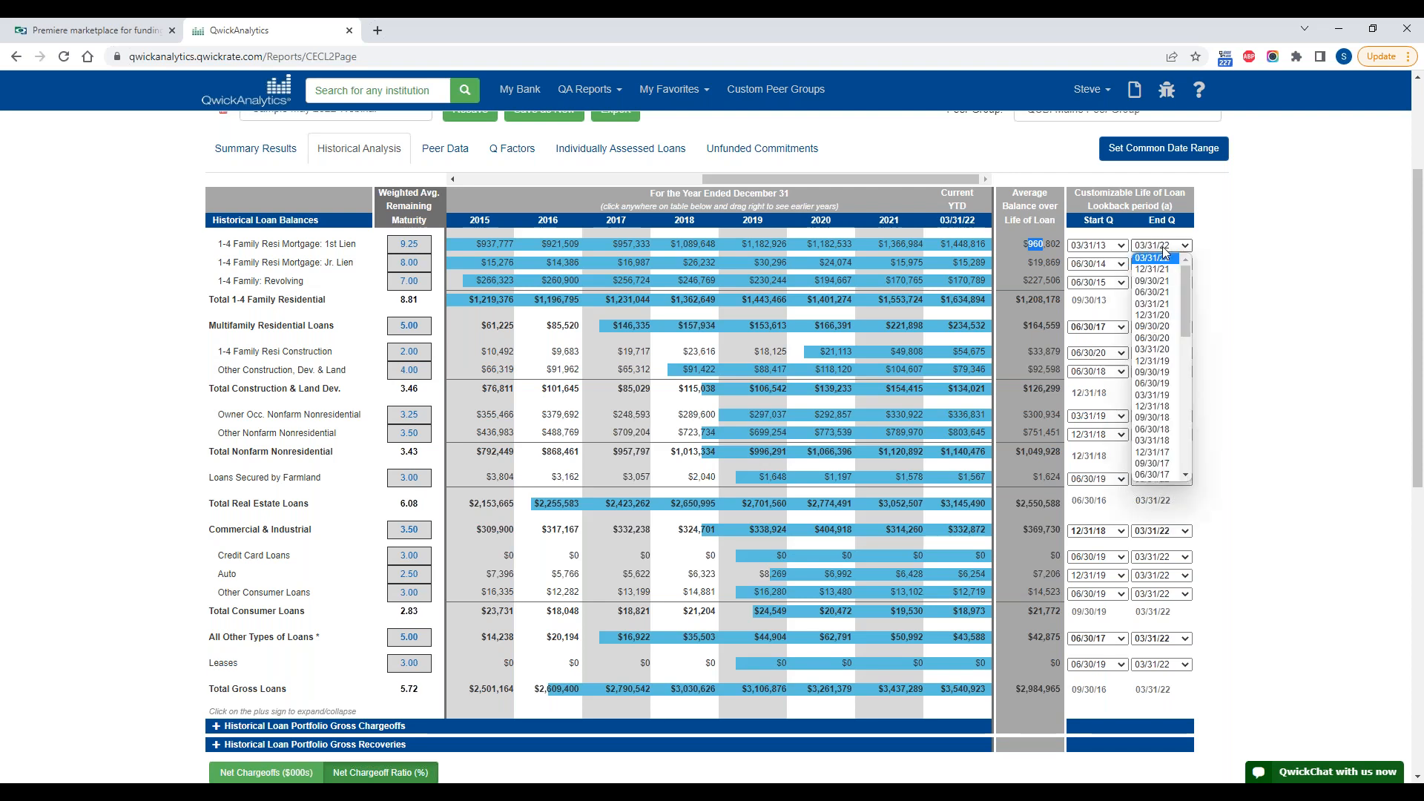
left_click(1267, 308)
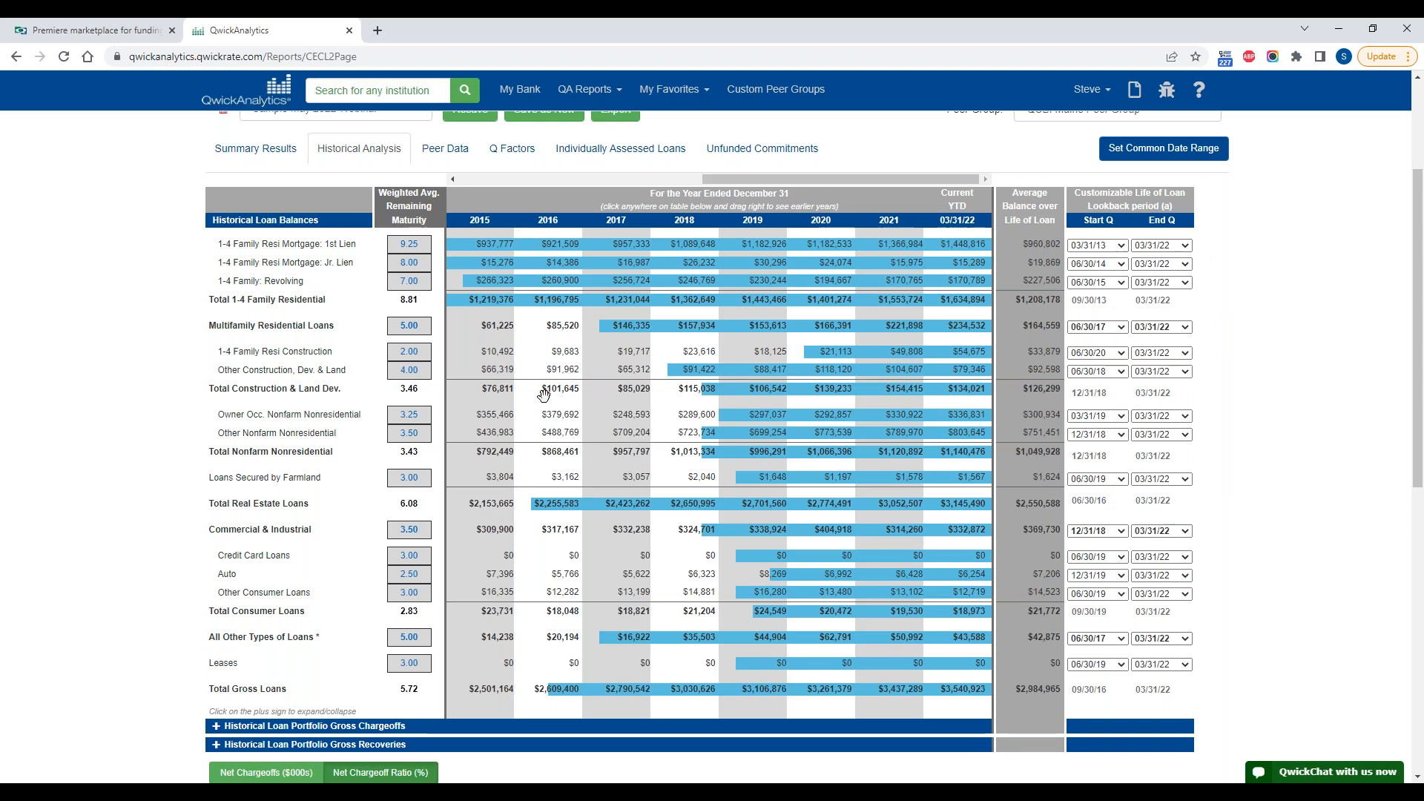
Step: Expand the Historical Loan Portfolio Gross Chargeoffs section and review the chargeoffs by loan type
scroll(543, 394, "down", 3)
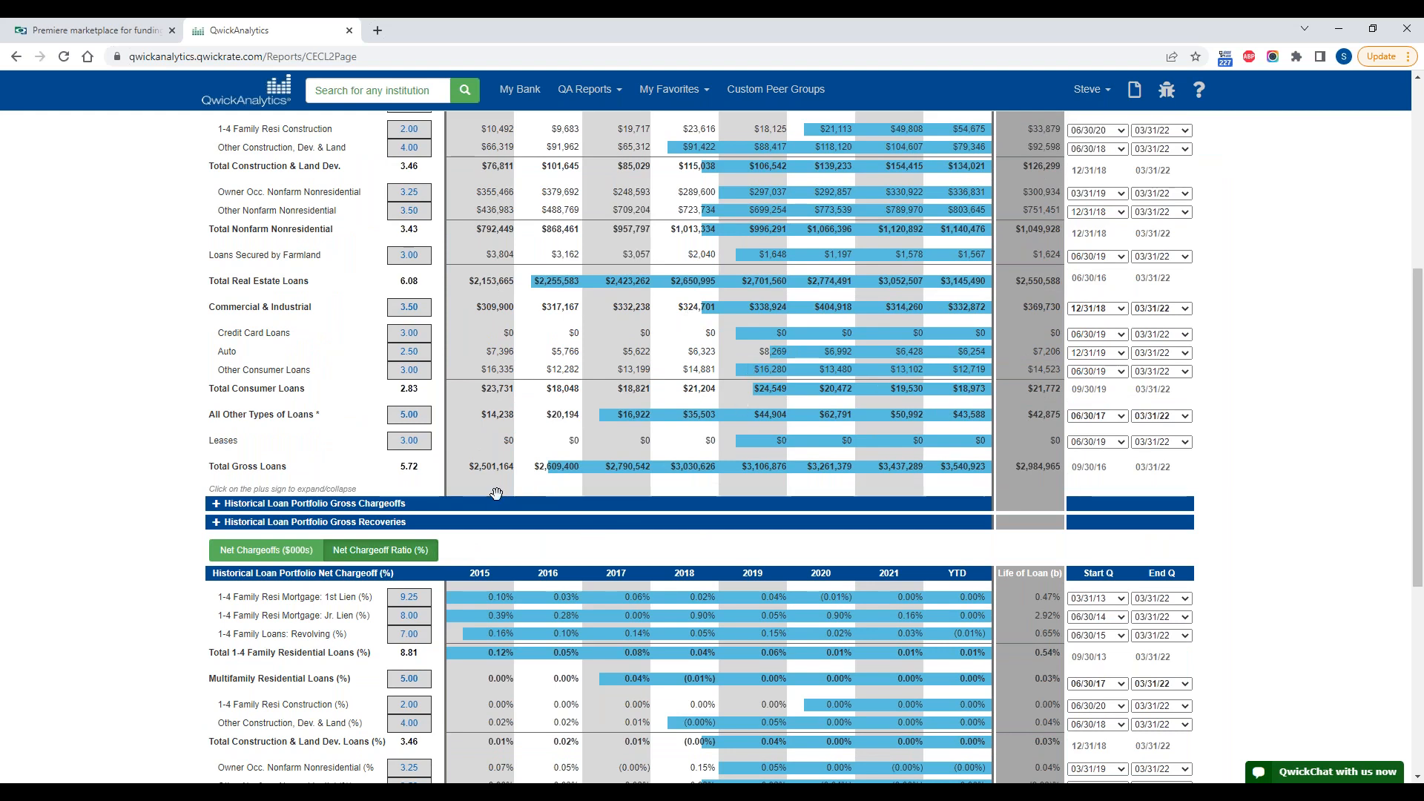
left_click(216, 503)
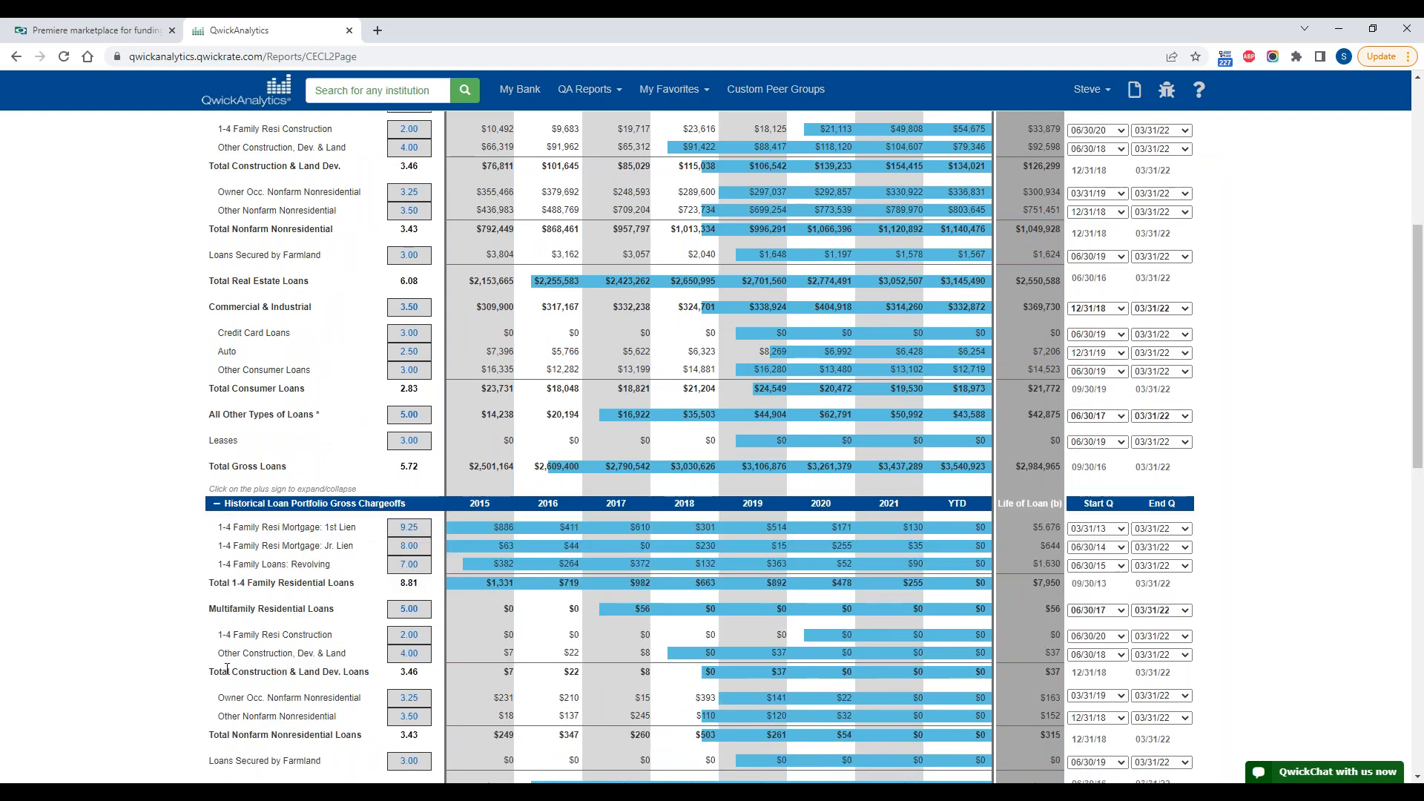
scroll(697, 634, "down", 4)
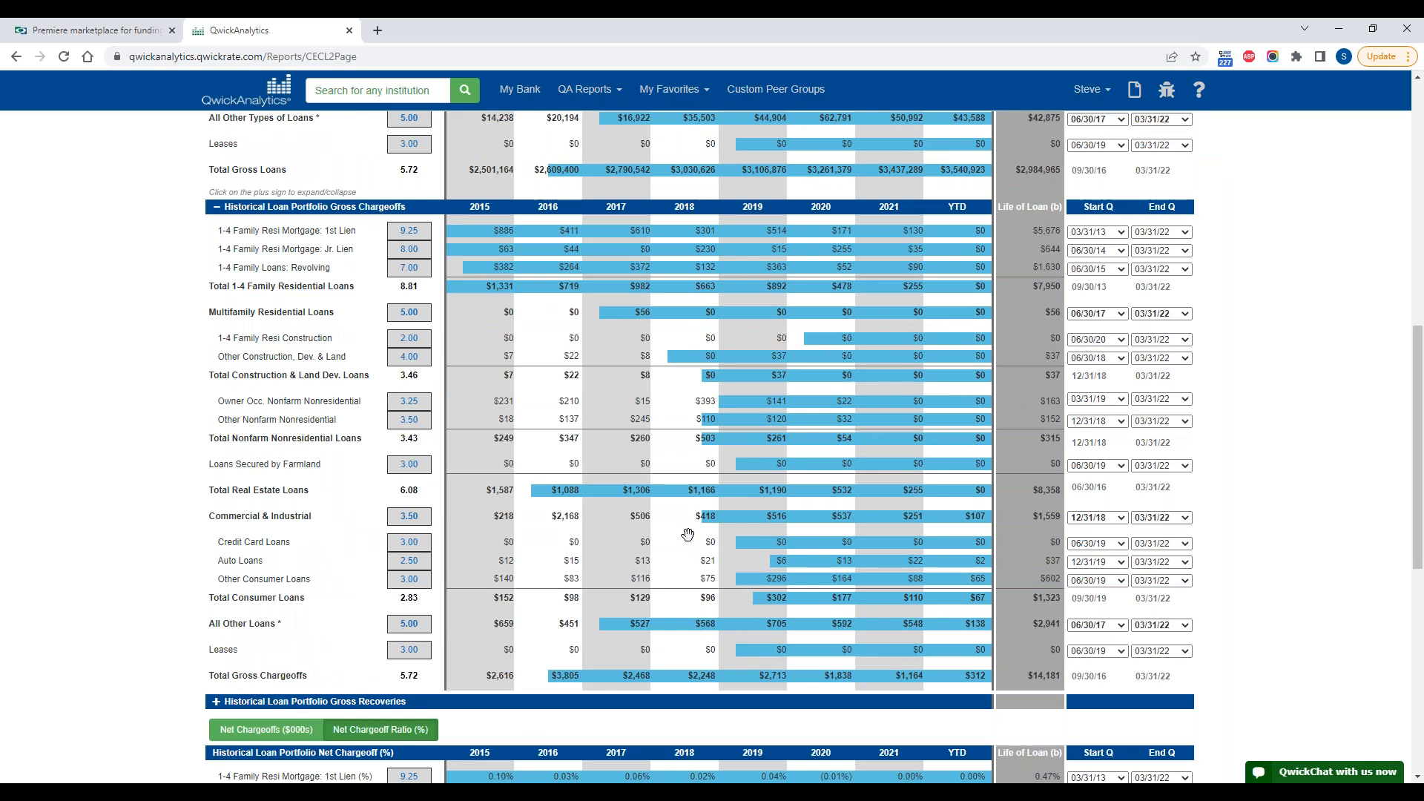
Step: Expand the Historical Loan Portfolio Gross Recoveries section and review the recoveries by loan type
mouse_move(593, 375)
left_mouse_down()
mouse_move(823, 369)
mouse_move(586, 375)
left_mouse_up()
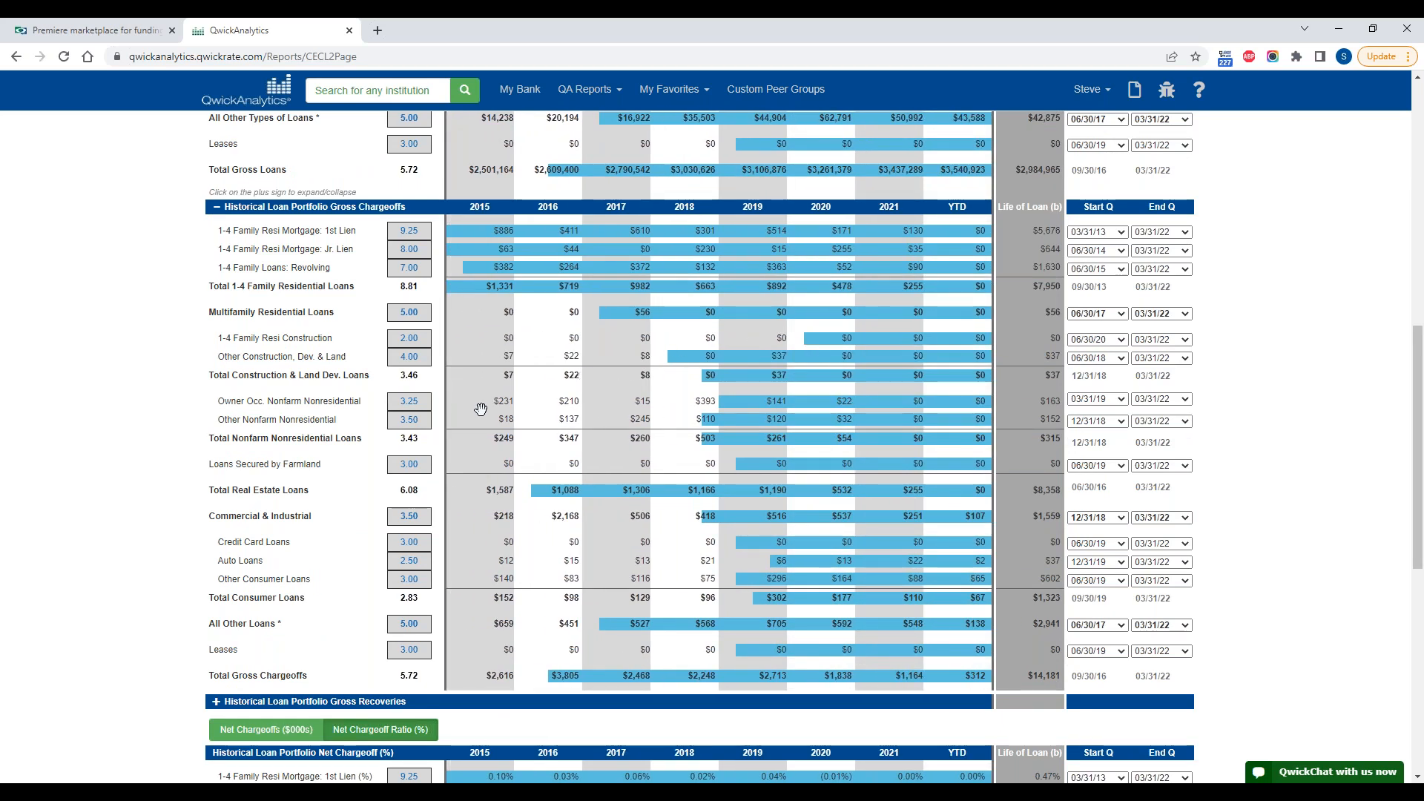
scroll(481, 408, "down", 2)
left_click(215, 555)
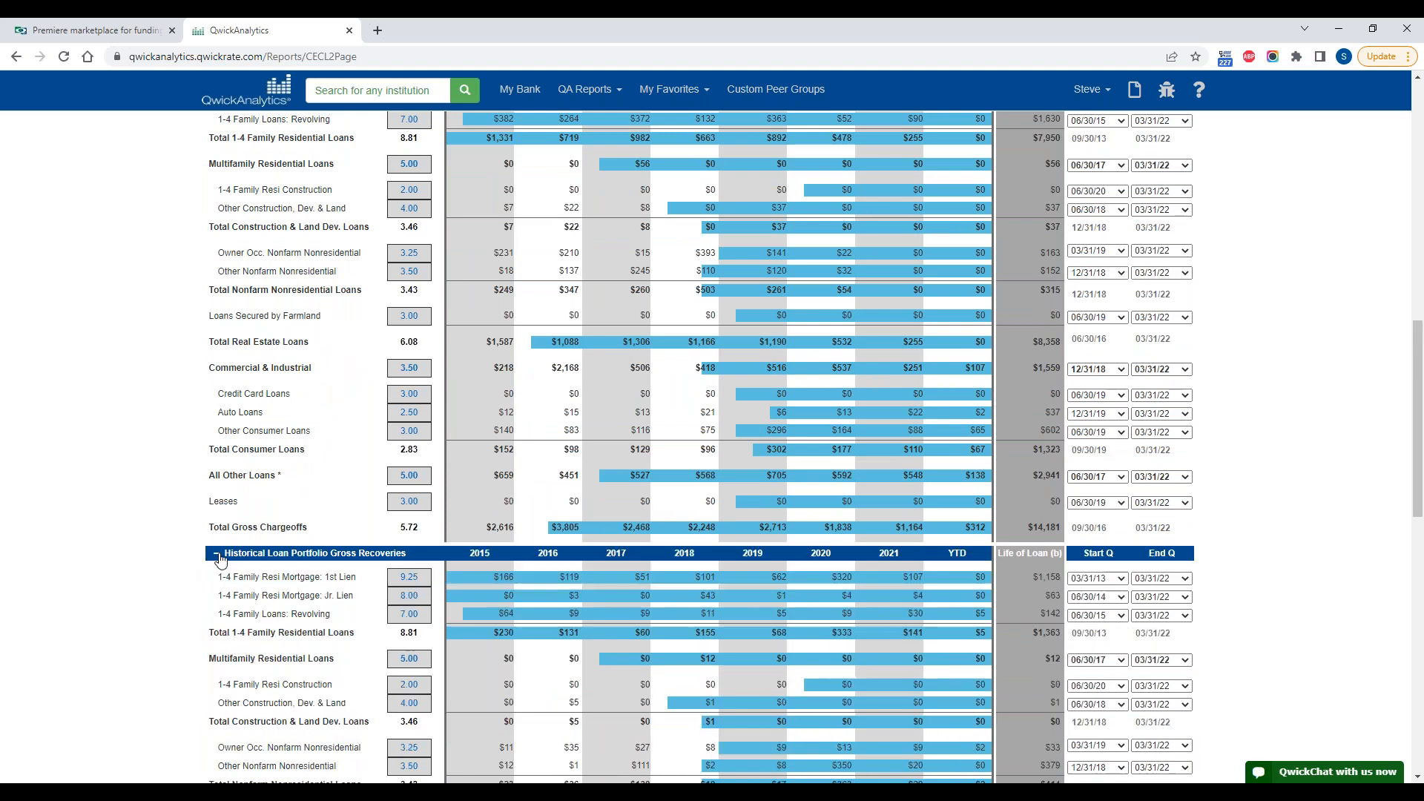
scroll(677, 649, "down", 5)
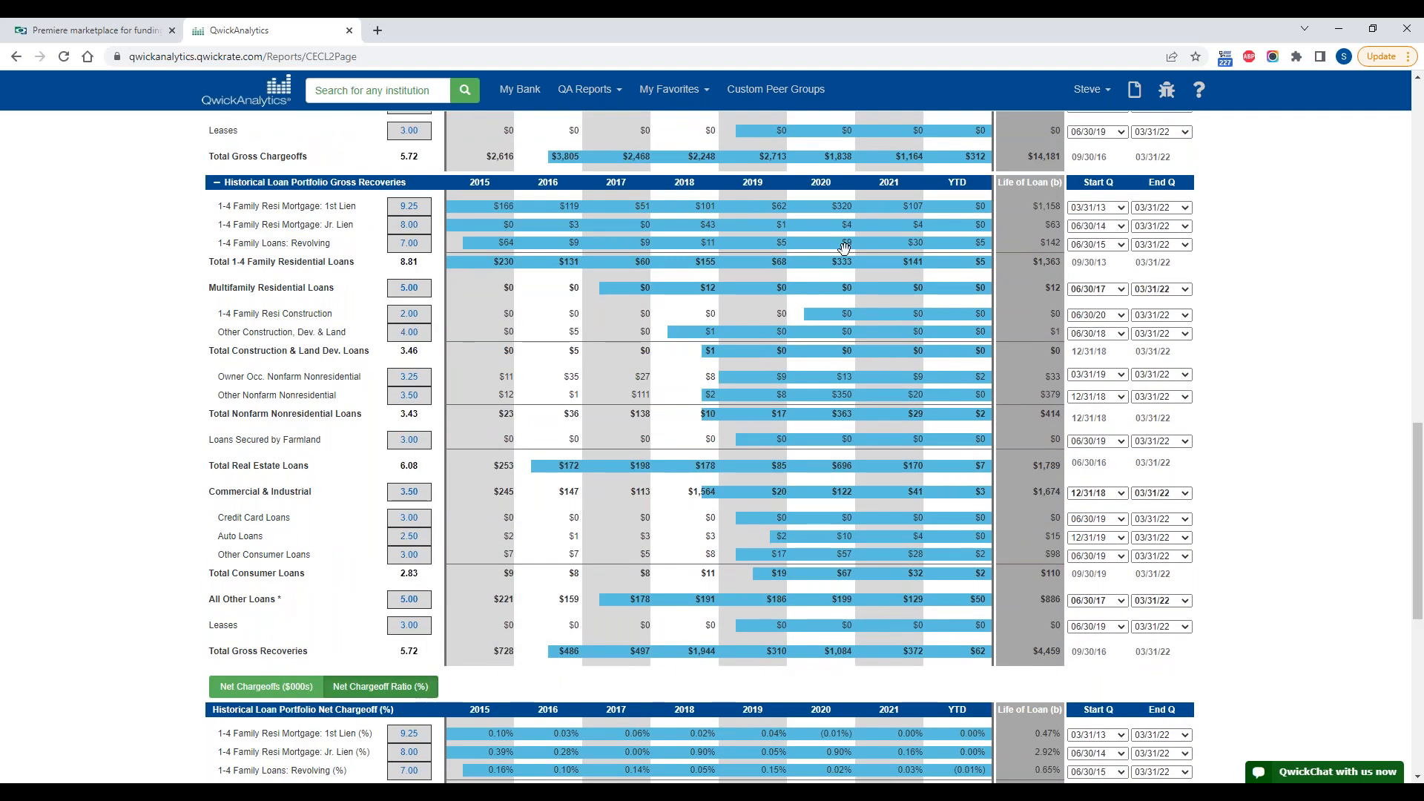
Step: View the historical net chargeoffs in $000s and as a ratio, examining the 1st lien life of loan figure in each
scroll(755, 379, "down", 2)
scroll(751, 392, "down", 3)
left_click(266, 316)
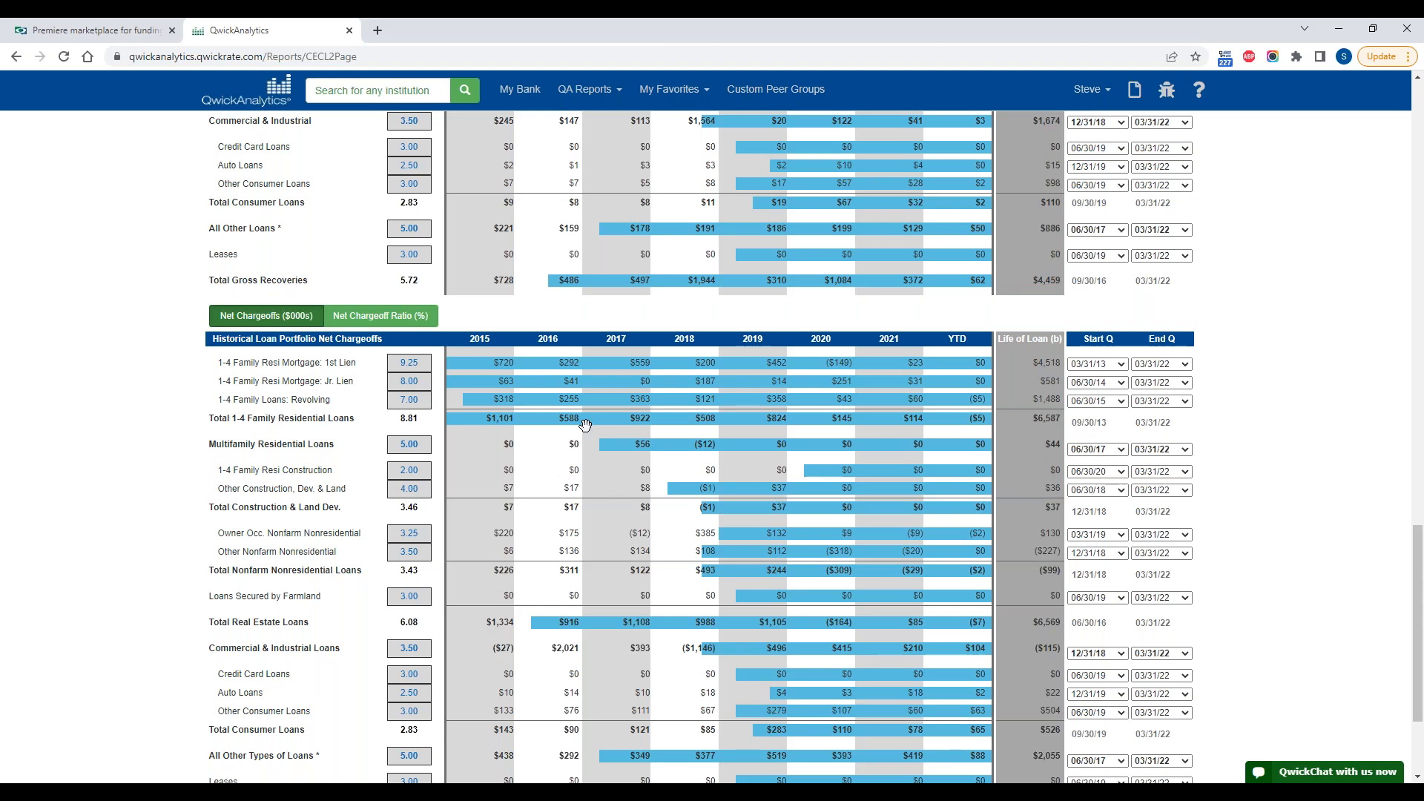
left_click_drag(1036, 362, 1052, 358)
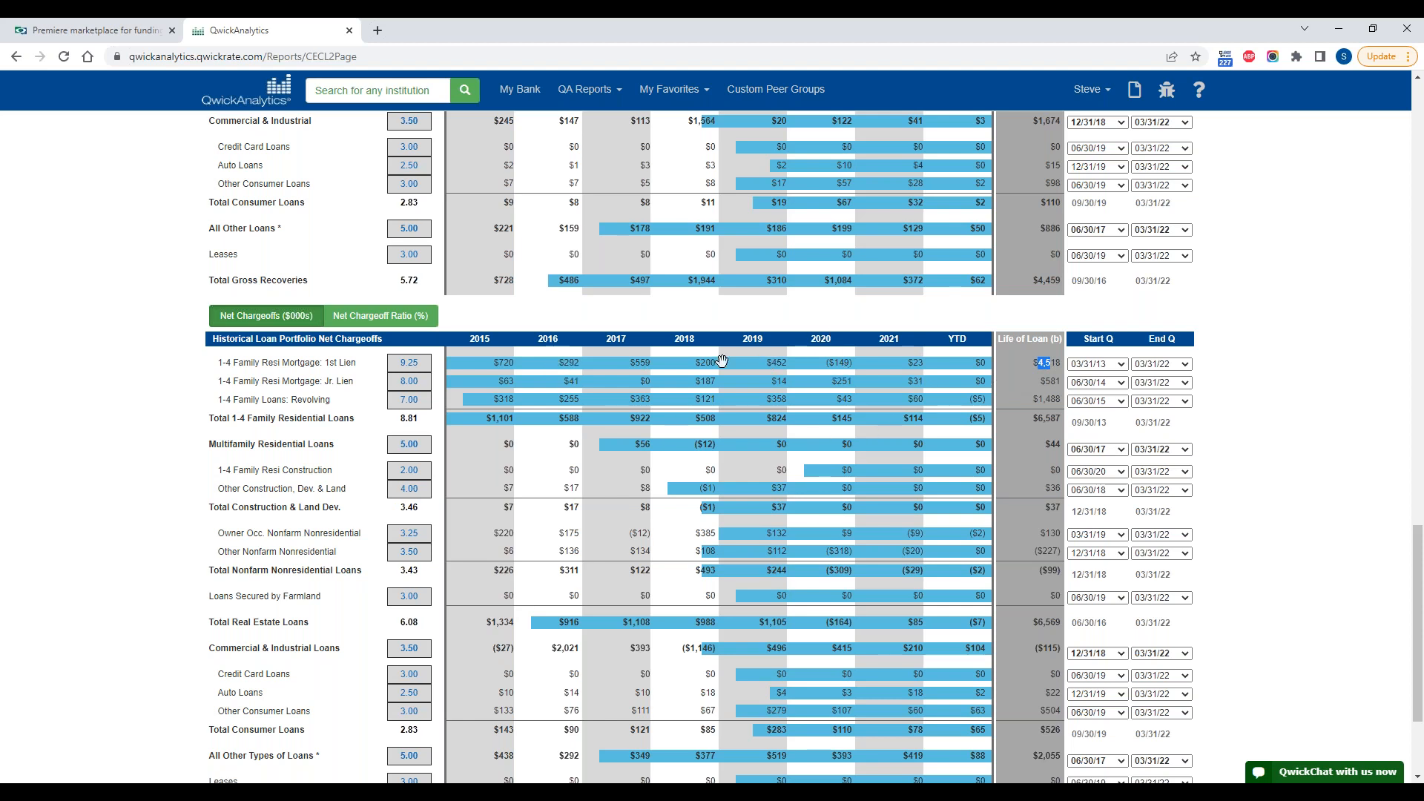
left_click(424, 317)
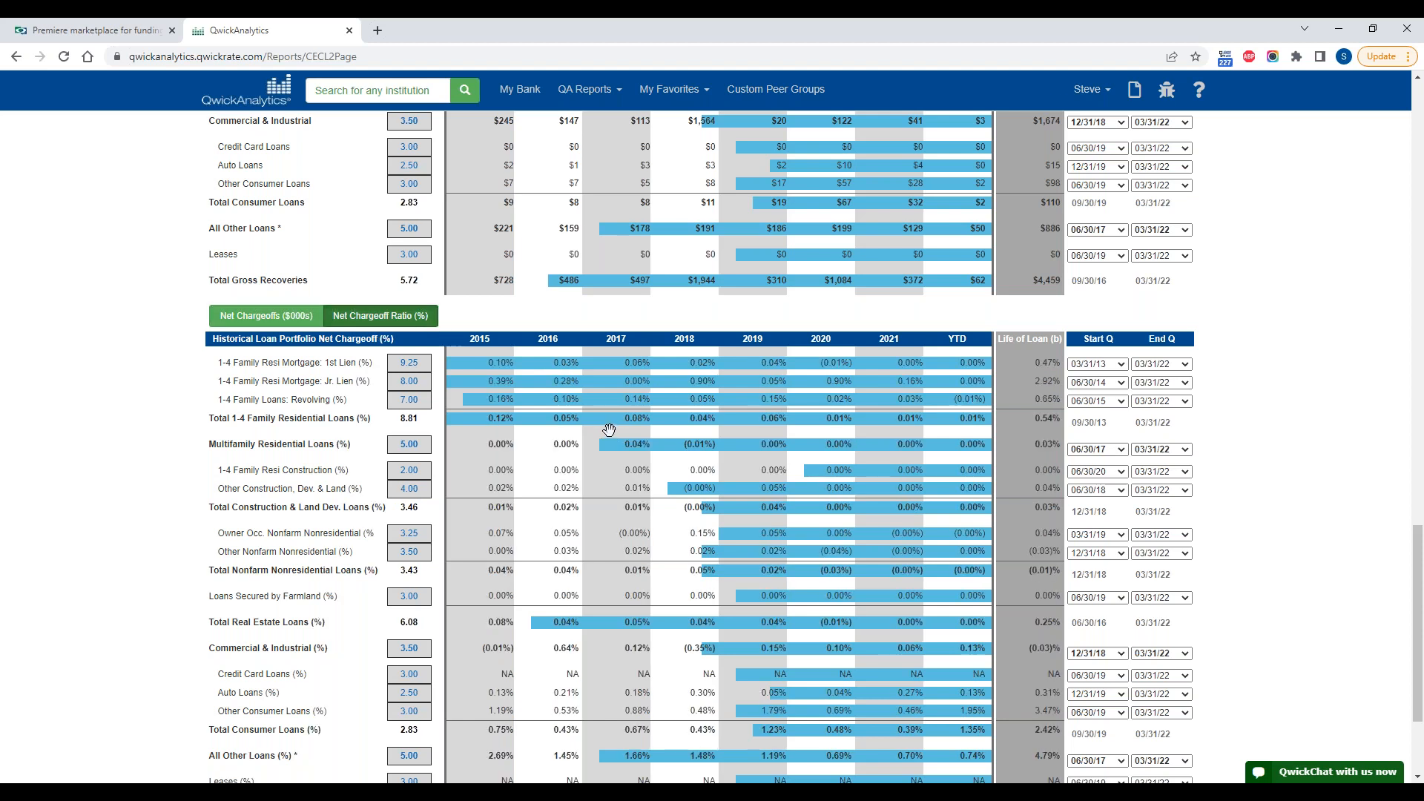
left_click_drag(1043, 365, 1065, 364)
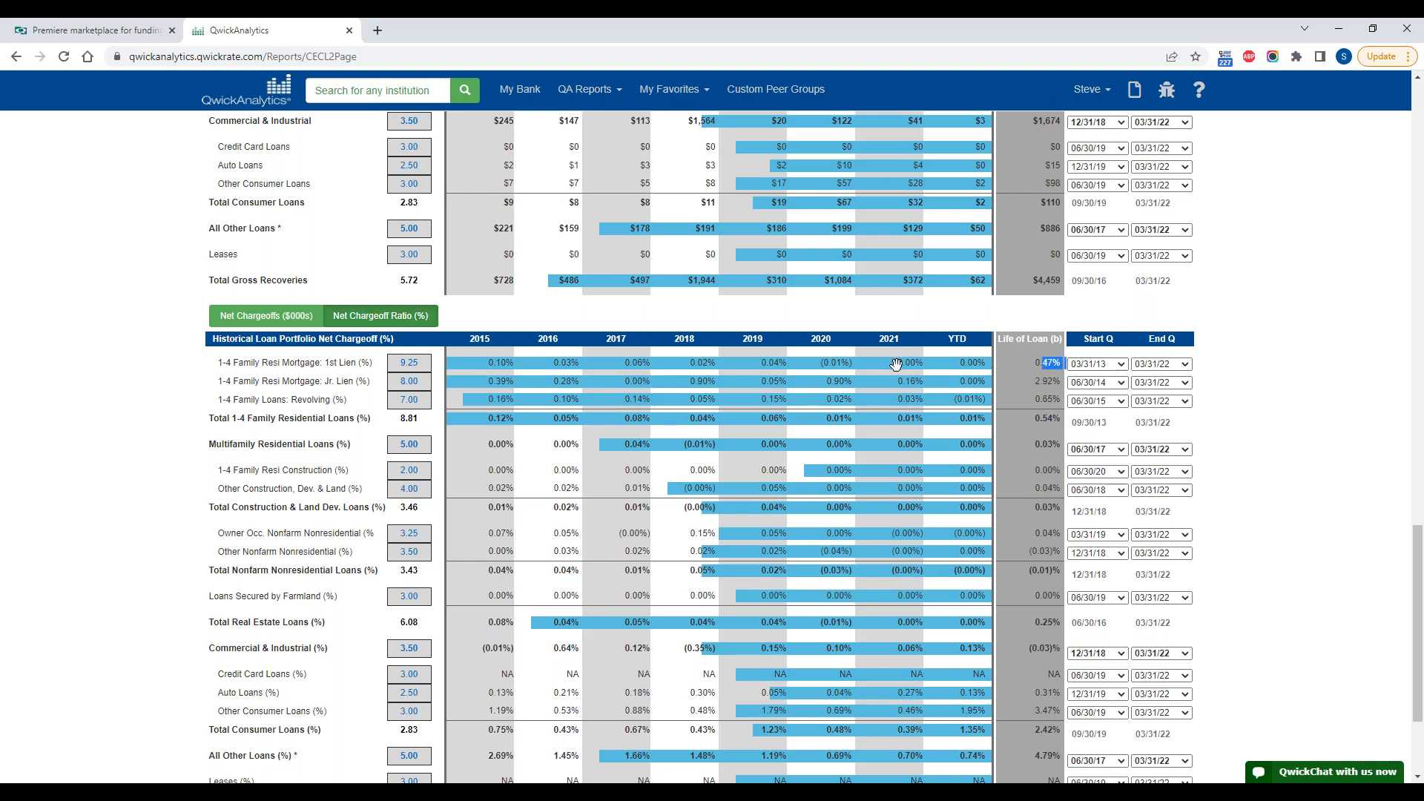
Step: Compare the 1st lien bank historical rate in the Summary Results with the Historical Analysis and review the full summary table
scroll(451, 566, "up", 15)
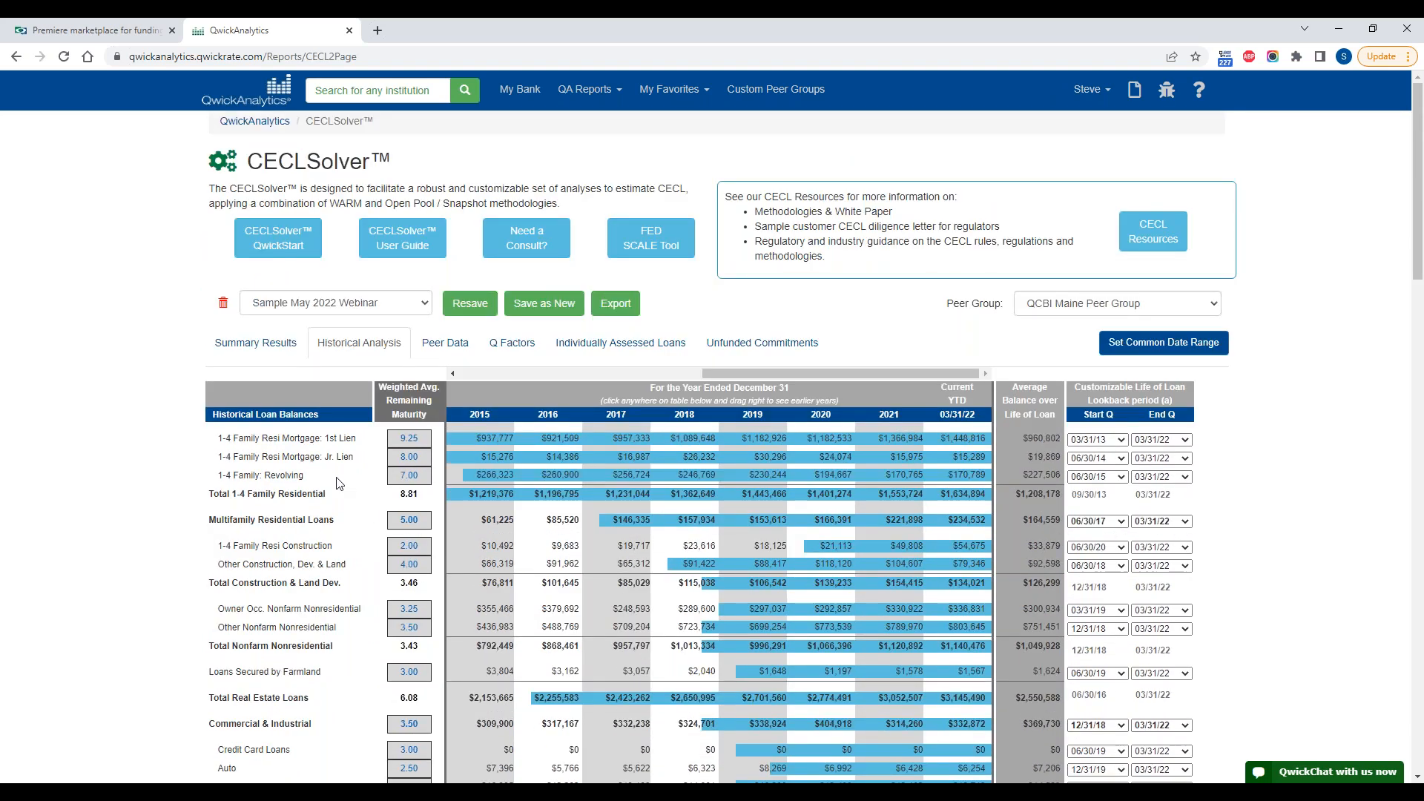
left_click(272, 352)
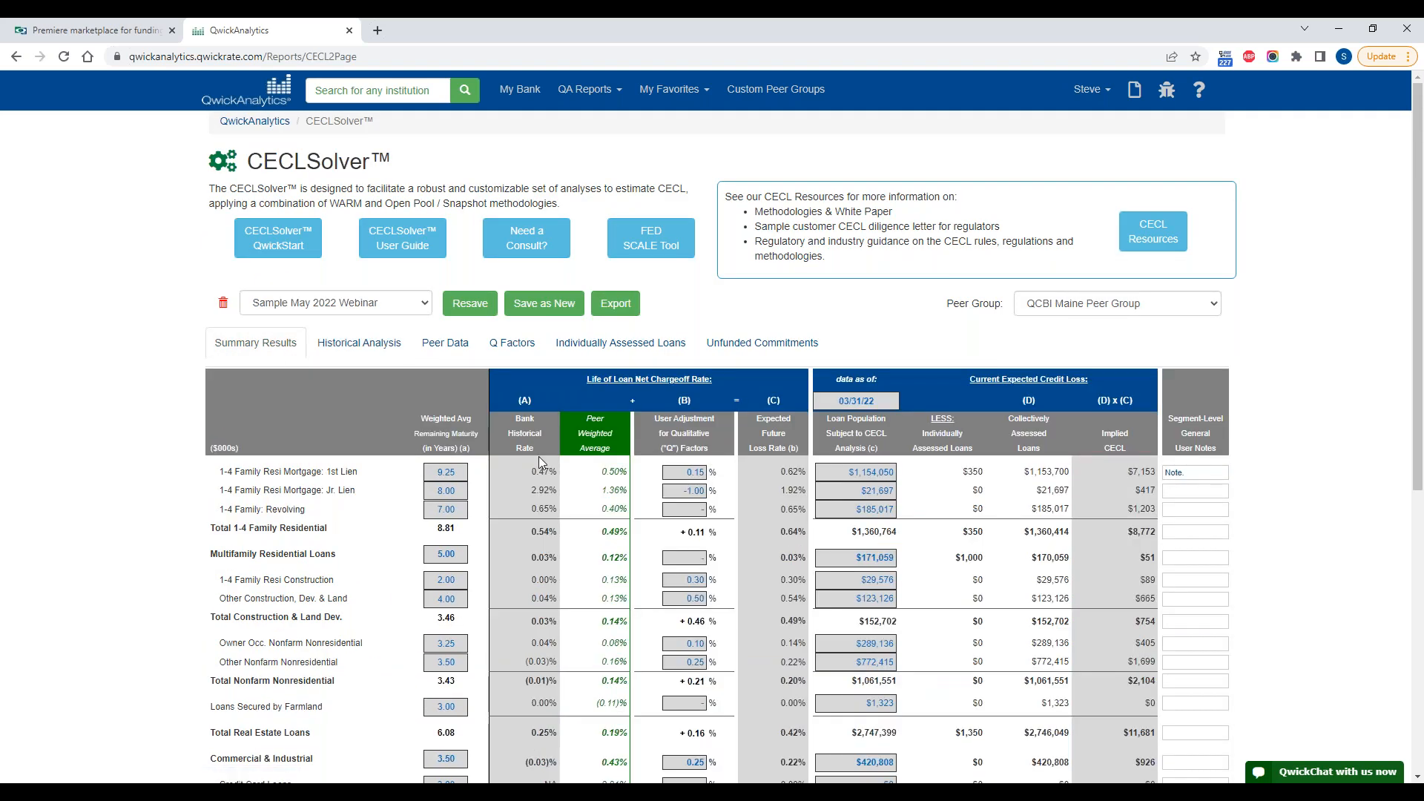
left_click_drag(536, 472, 545, 473)
left_click(356, 346)
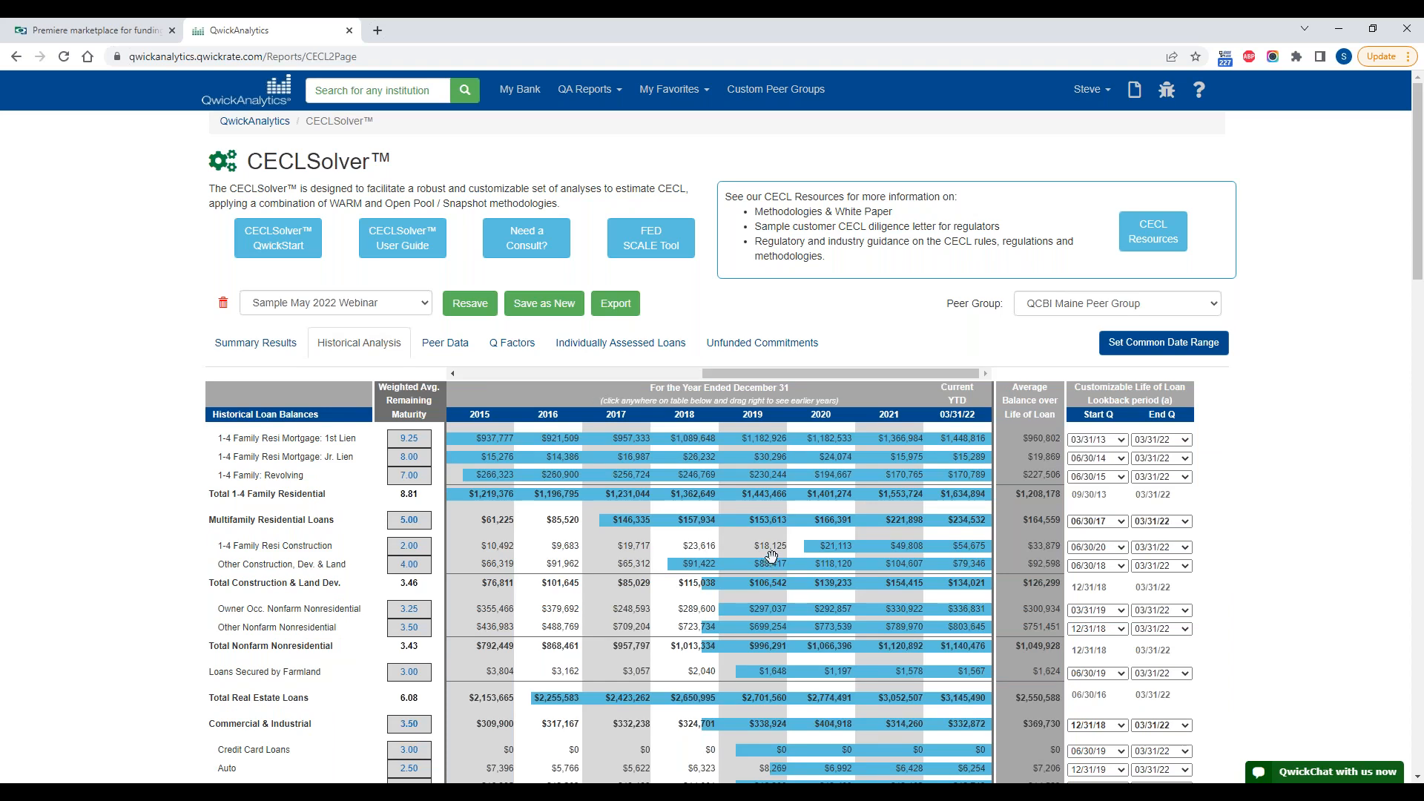
left_click(289, 347)
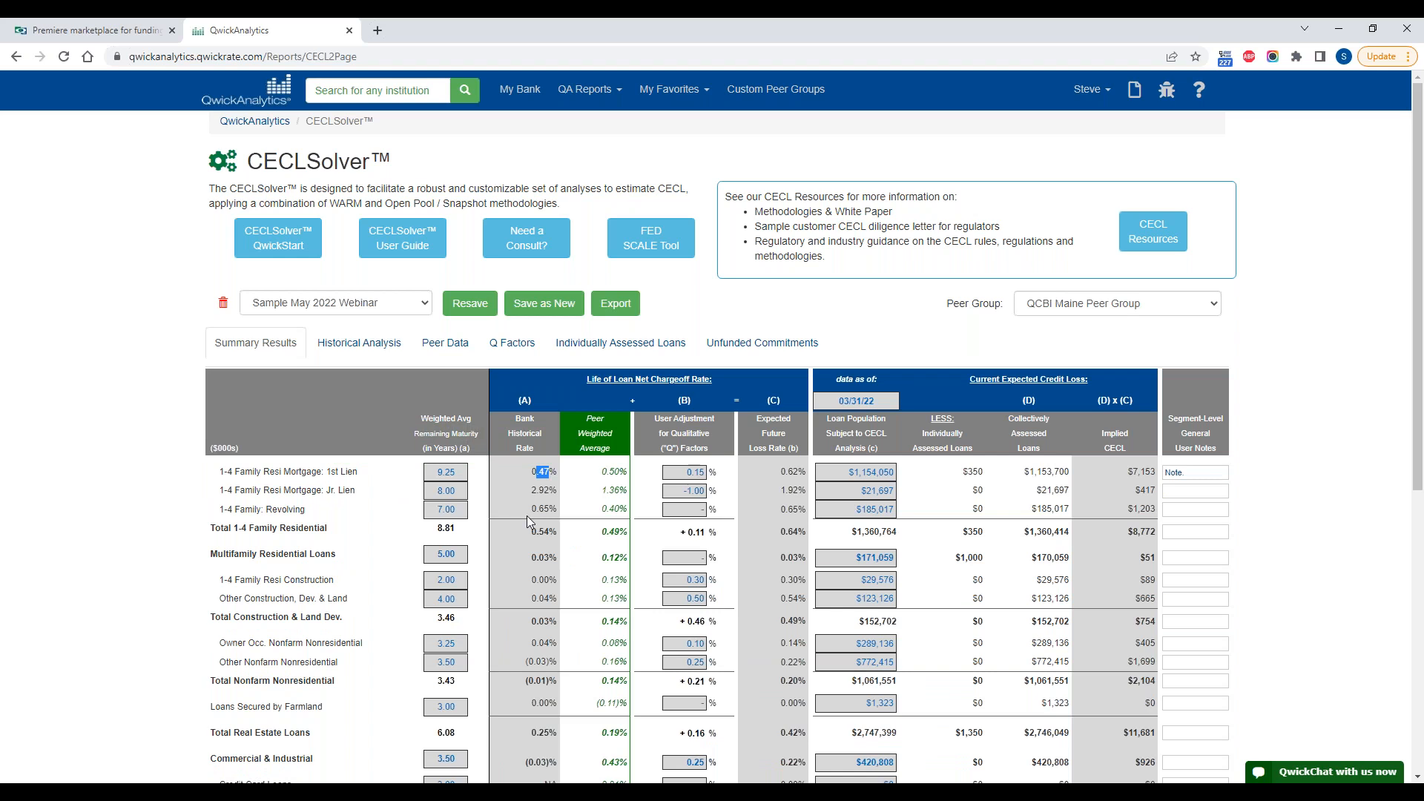
scroll(528, 520, "down", 2)
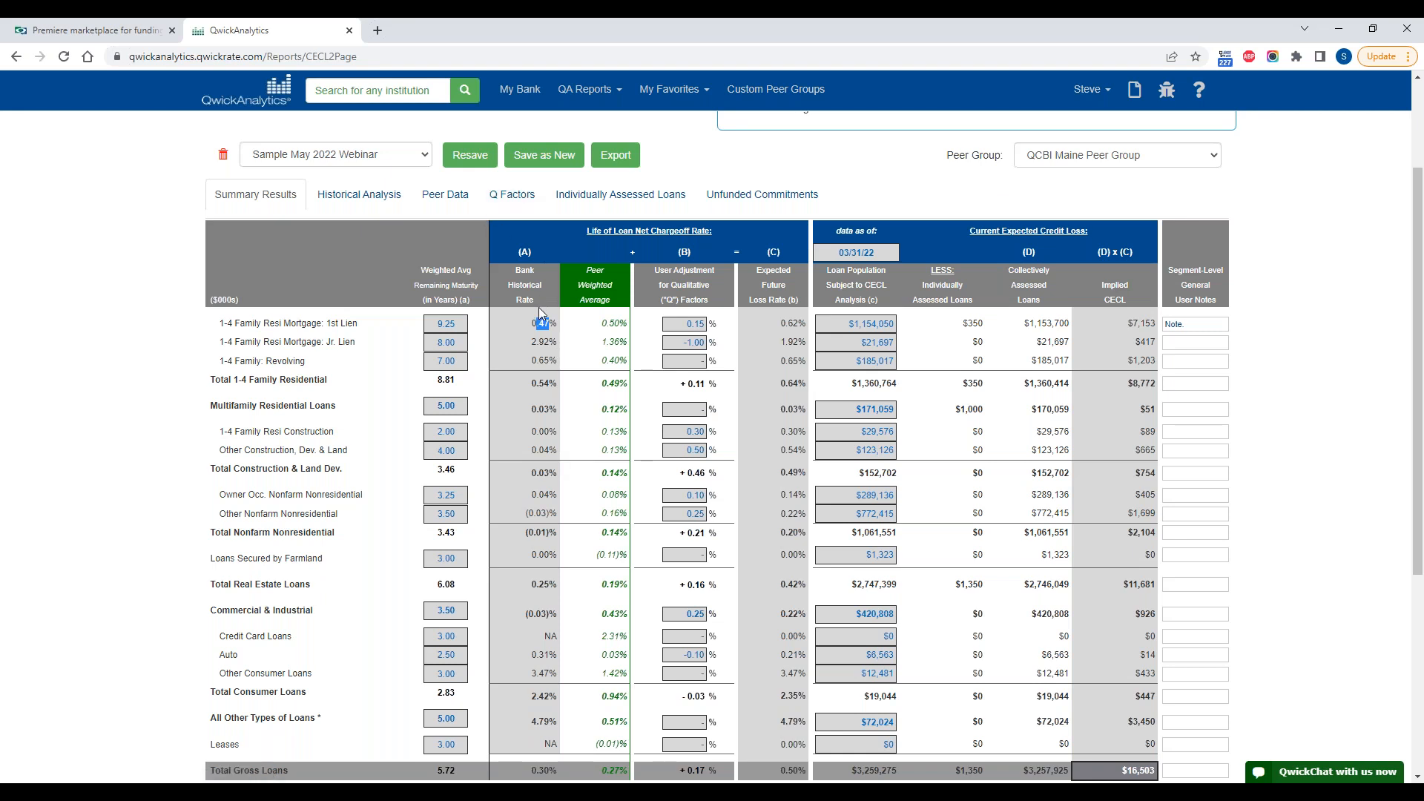
Step: Open the Q Factors and review the external and internal qualitative adjustments by loan type
left_click(519, 197)
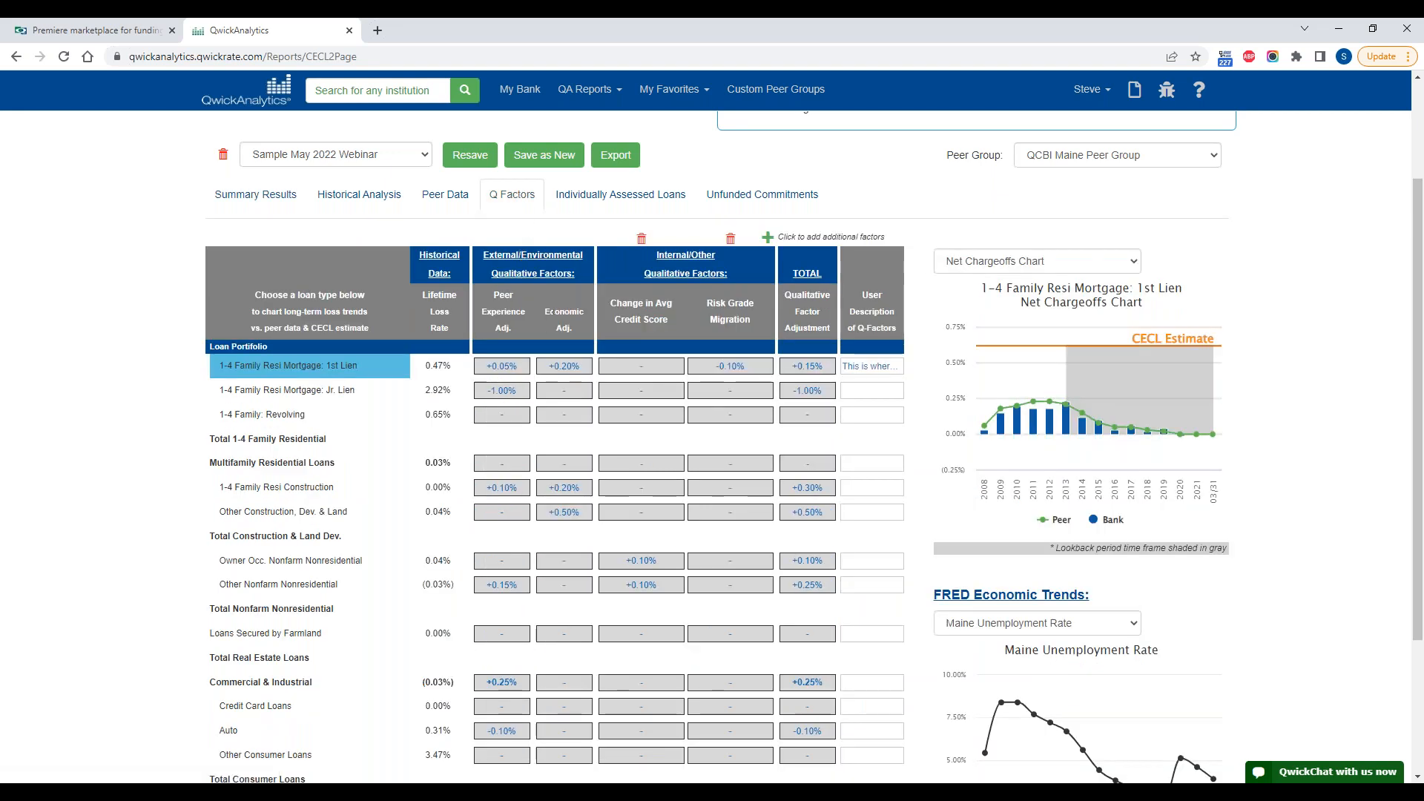
scroll(553, 312, "down", 1)
scroll(554, 312, "up", 1)
Step: Add a custom factor column under the Internal/Other Qualitative Factors and delete it again
left_click(767, 237)
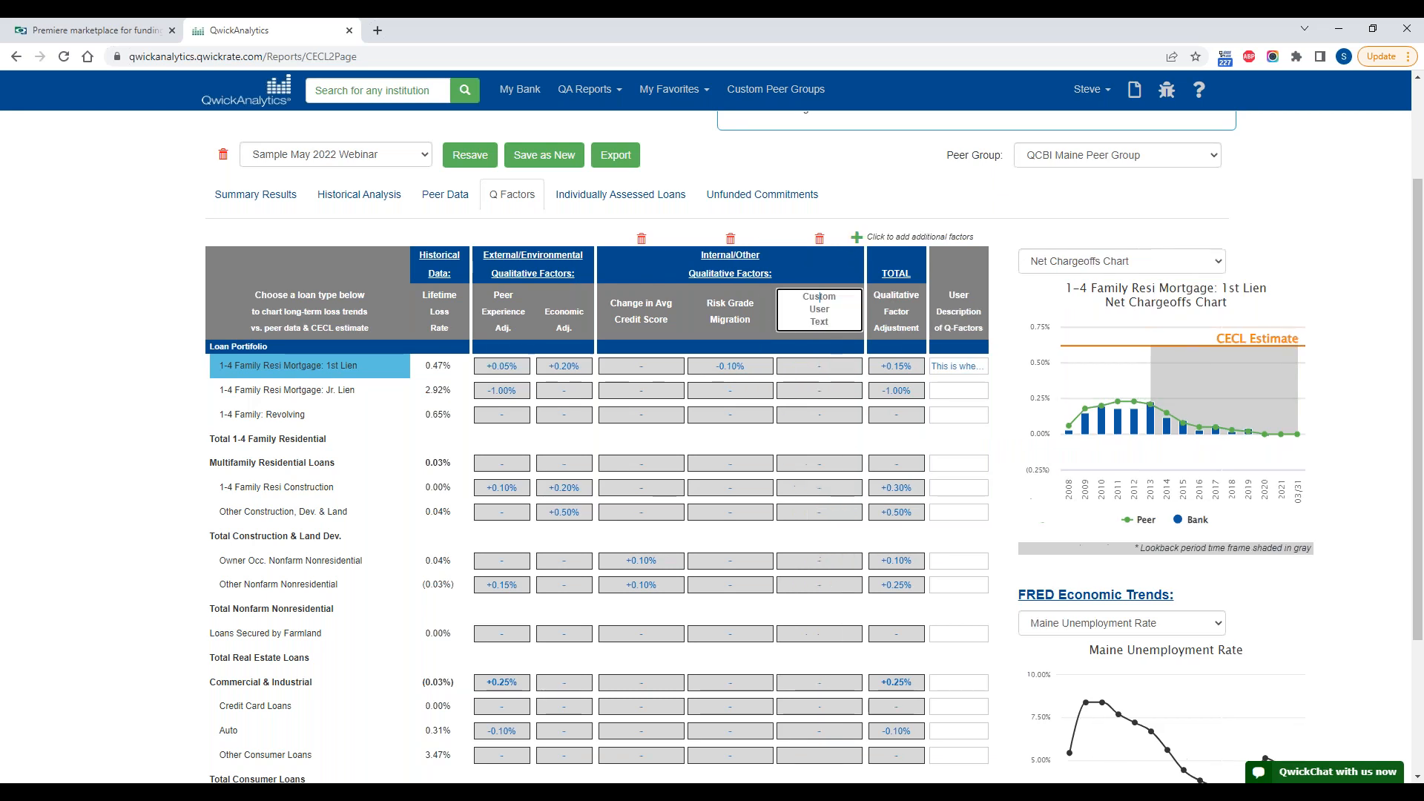
left_click(819, 239)
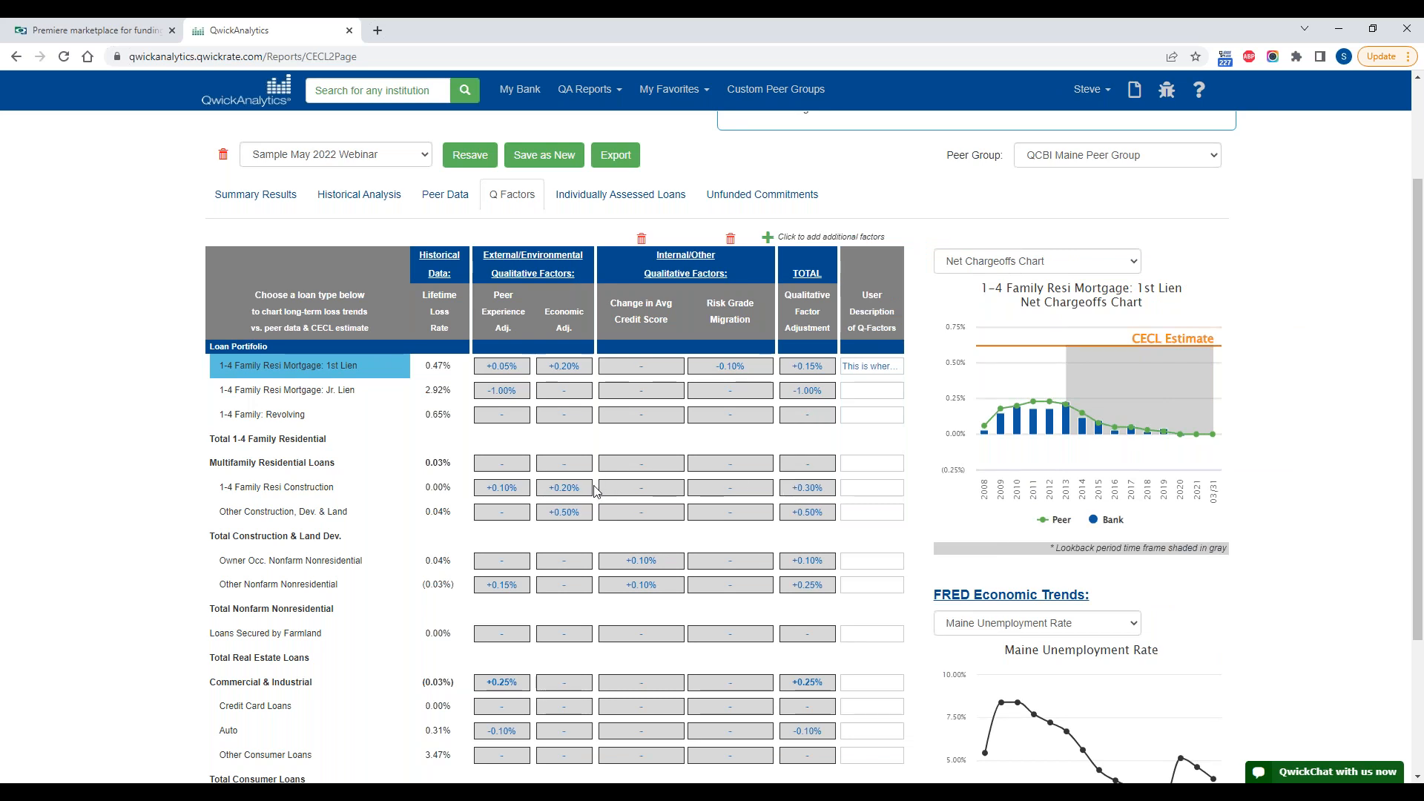
Step: Chart the net chargeoffs against the CECL estimate for the 1-4 Family Jr. Lien, Revolving and 1st Lien loan types
left_click(330, 391)
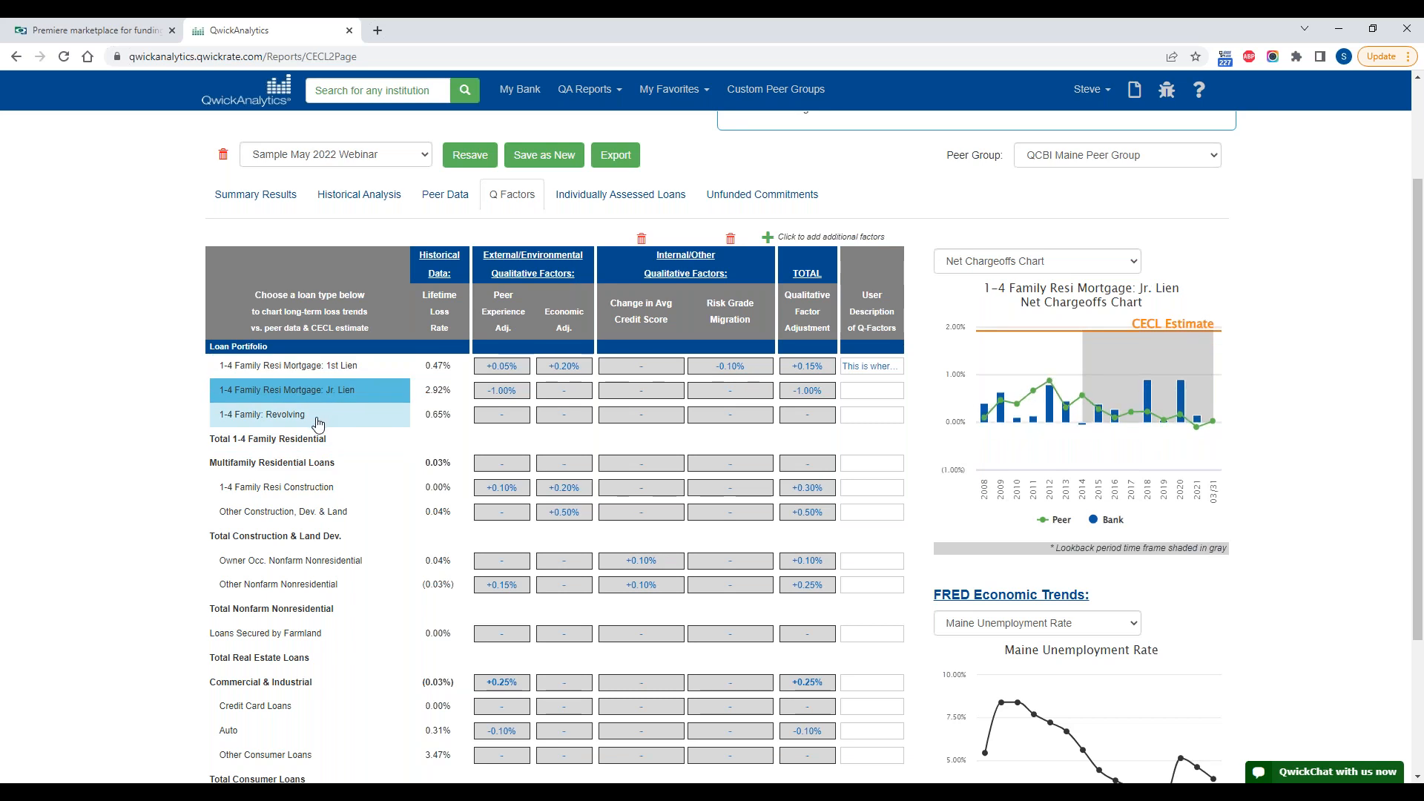
left_click(317, 423)
left_click(324, 369)
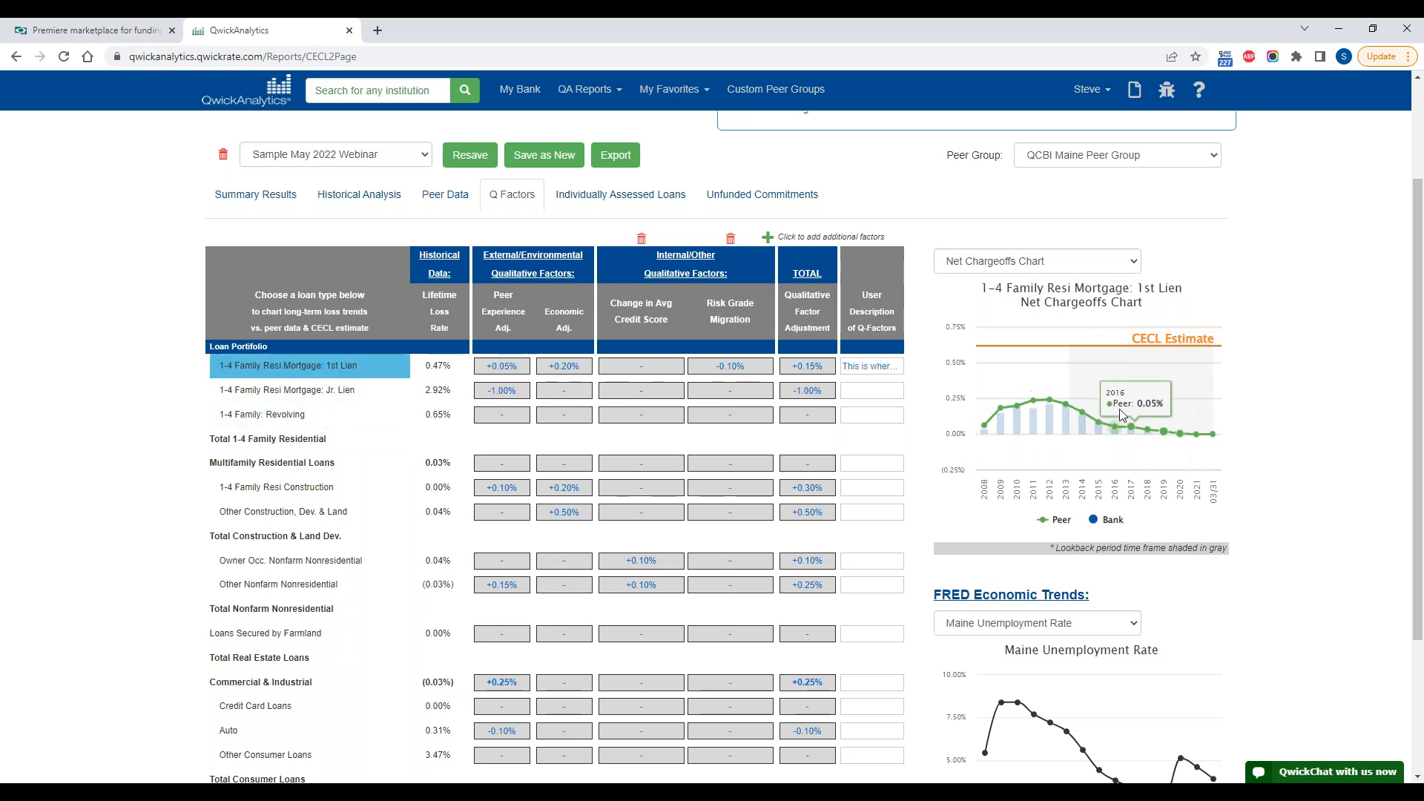
scroll(667, 371, "down", 1)
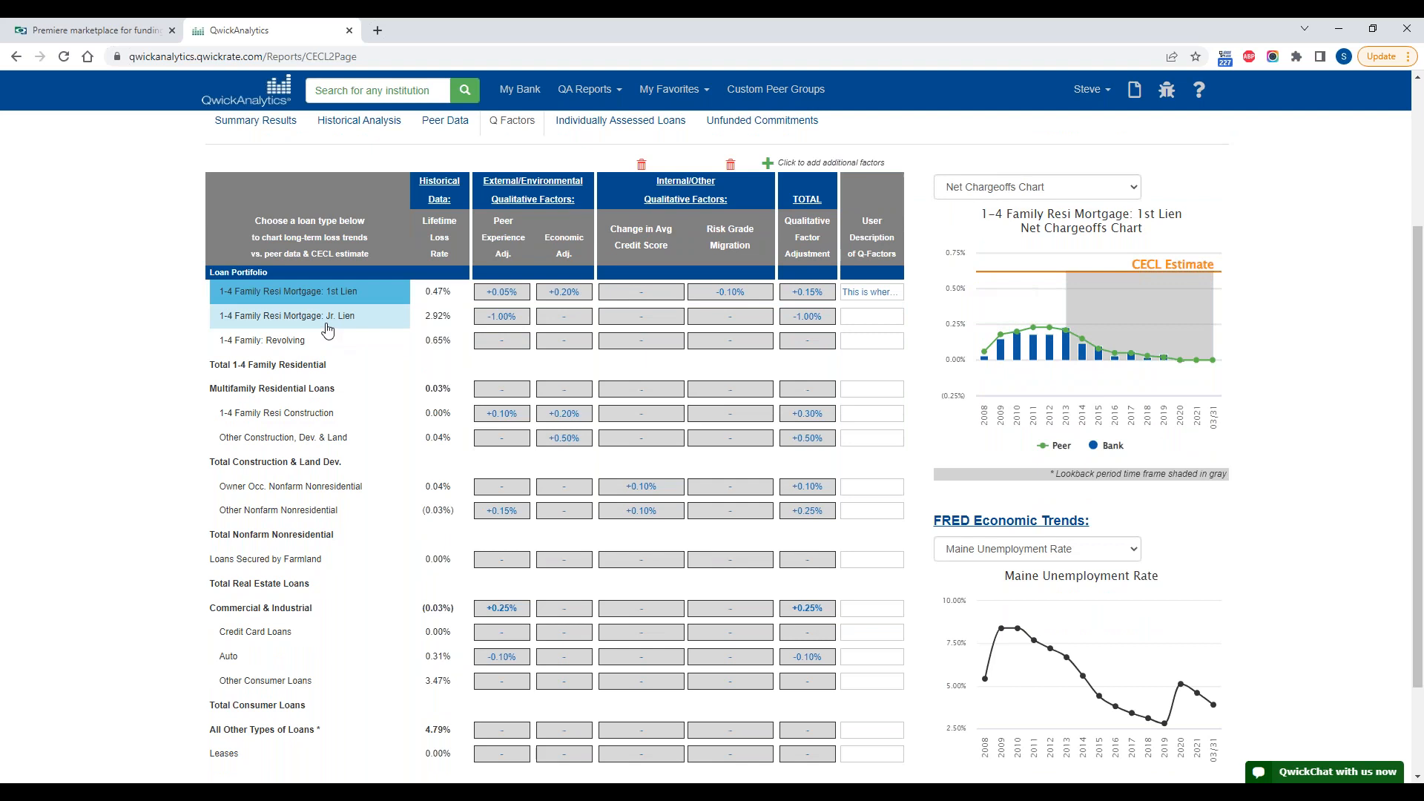
left_click(327, 326)
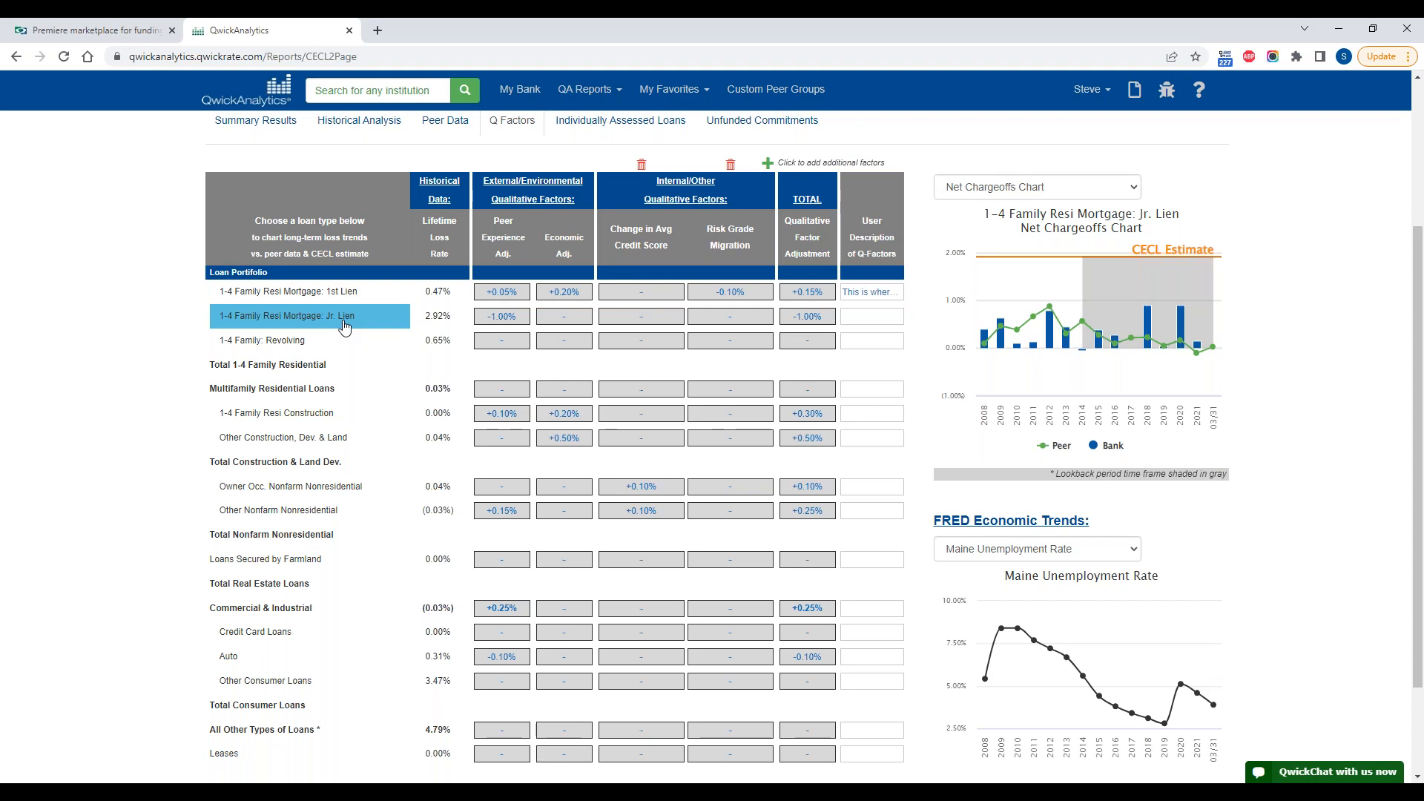
mouse_move(1128, 278)
left_click(324, 297)
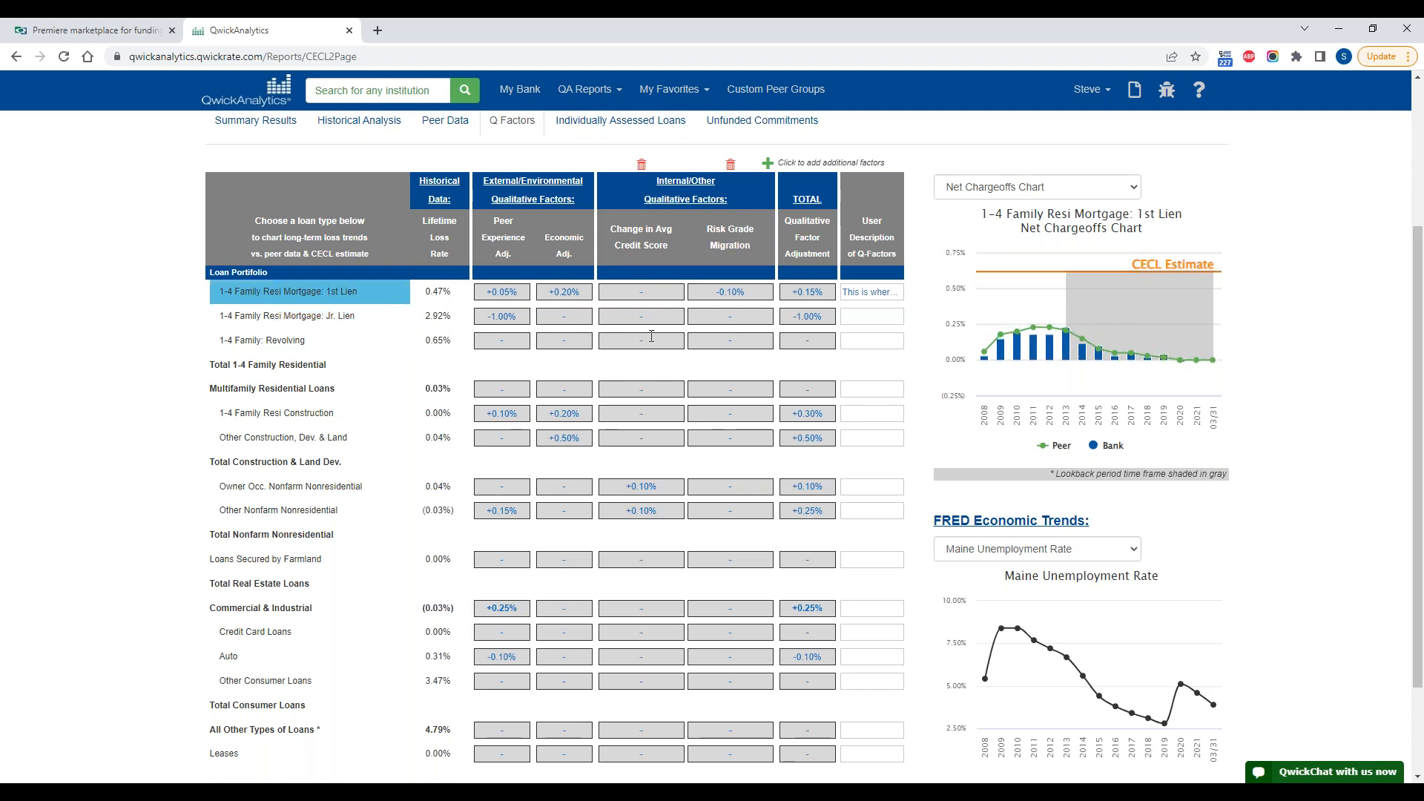
Step: Set the Change in Avg Credit Score adjustment for 1-4 Family Resi Mortgage: 1st Lien to 0.3%
left_click(629, 292)
type("0.3")
left_click(1285, 337)
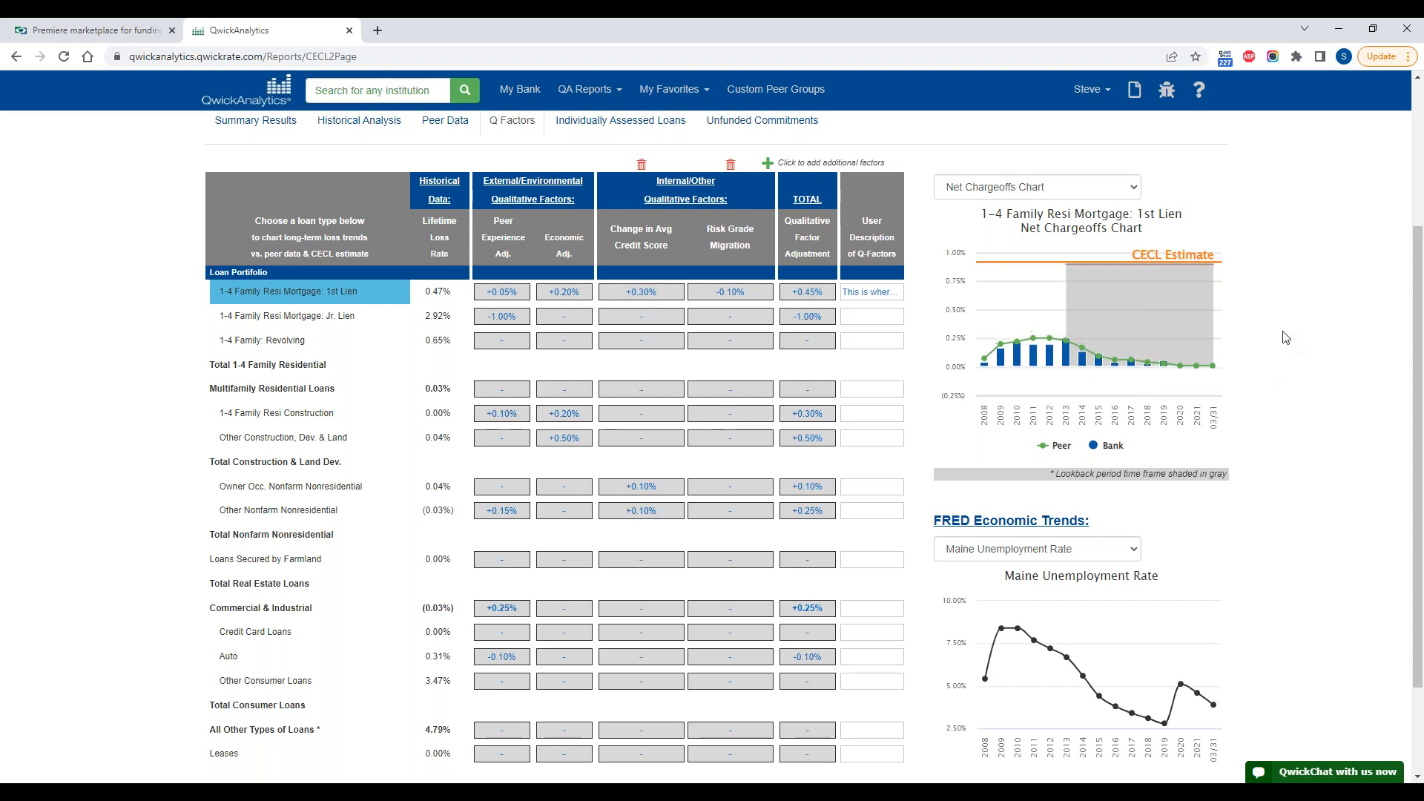
Step: Clear the Change in Avg Credit Score adjustment for 1-4 Family Resi Mortgage: 1st Lien
left_click(668, 294)
key("Delete")
left_click(1282, 403)
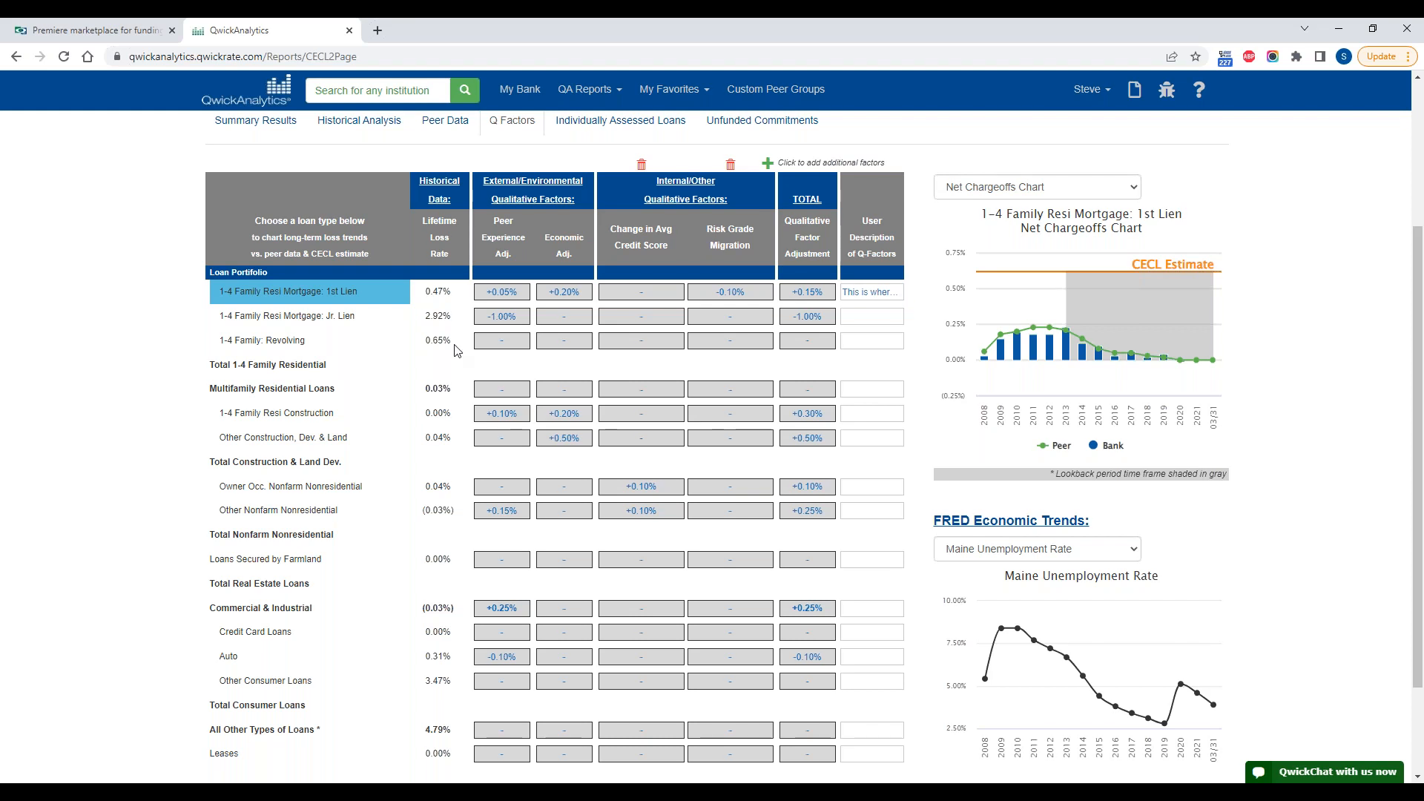
Step: Read the user description of Q-Factors entered for 1-4 Family Resi Mortgage: 1st Lien
left_click(849, 292)
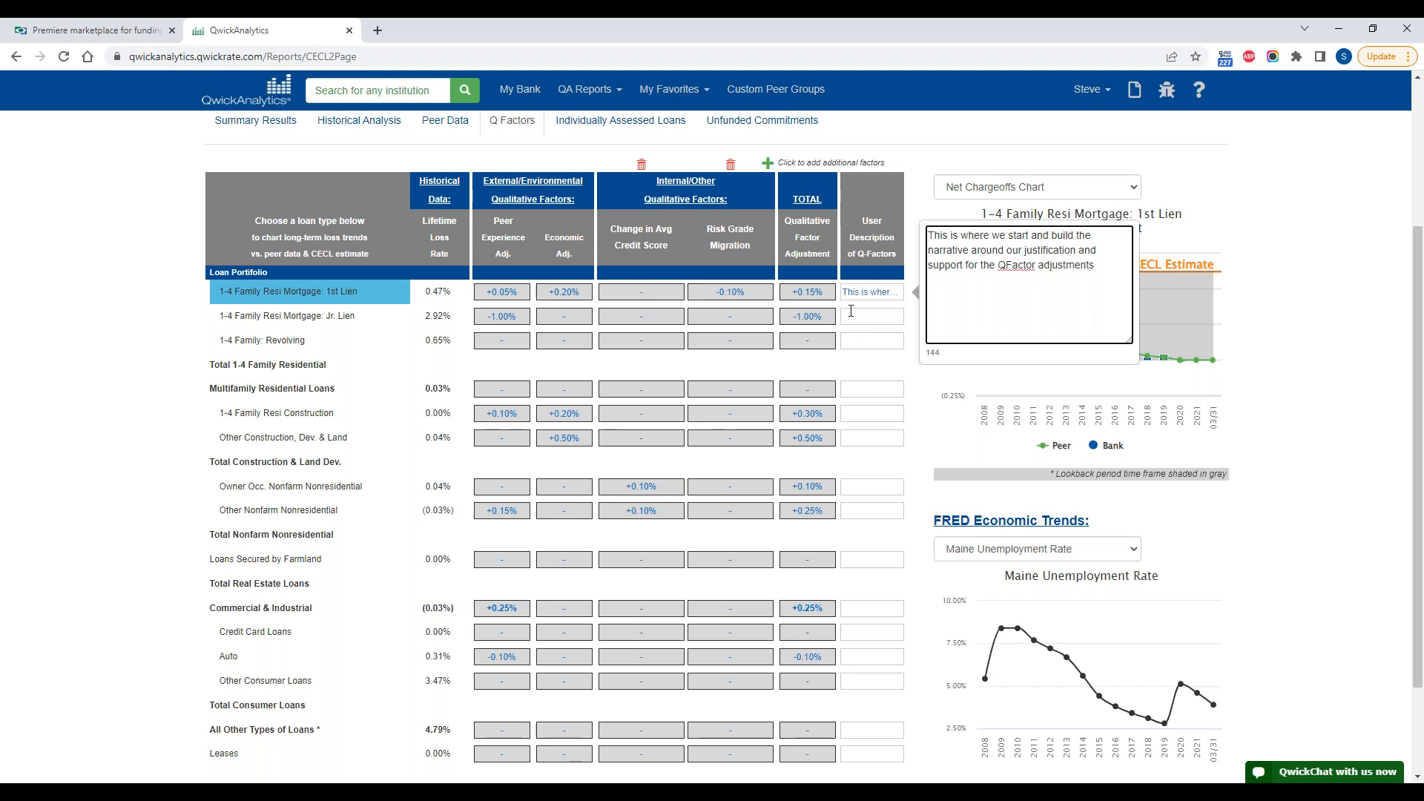
left_click(1312, 305)
left_click(864, 291)
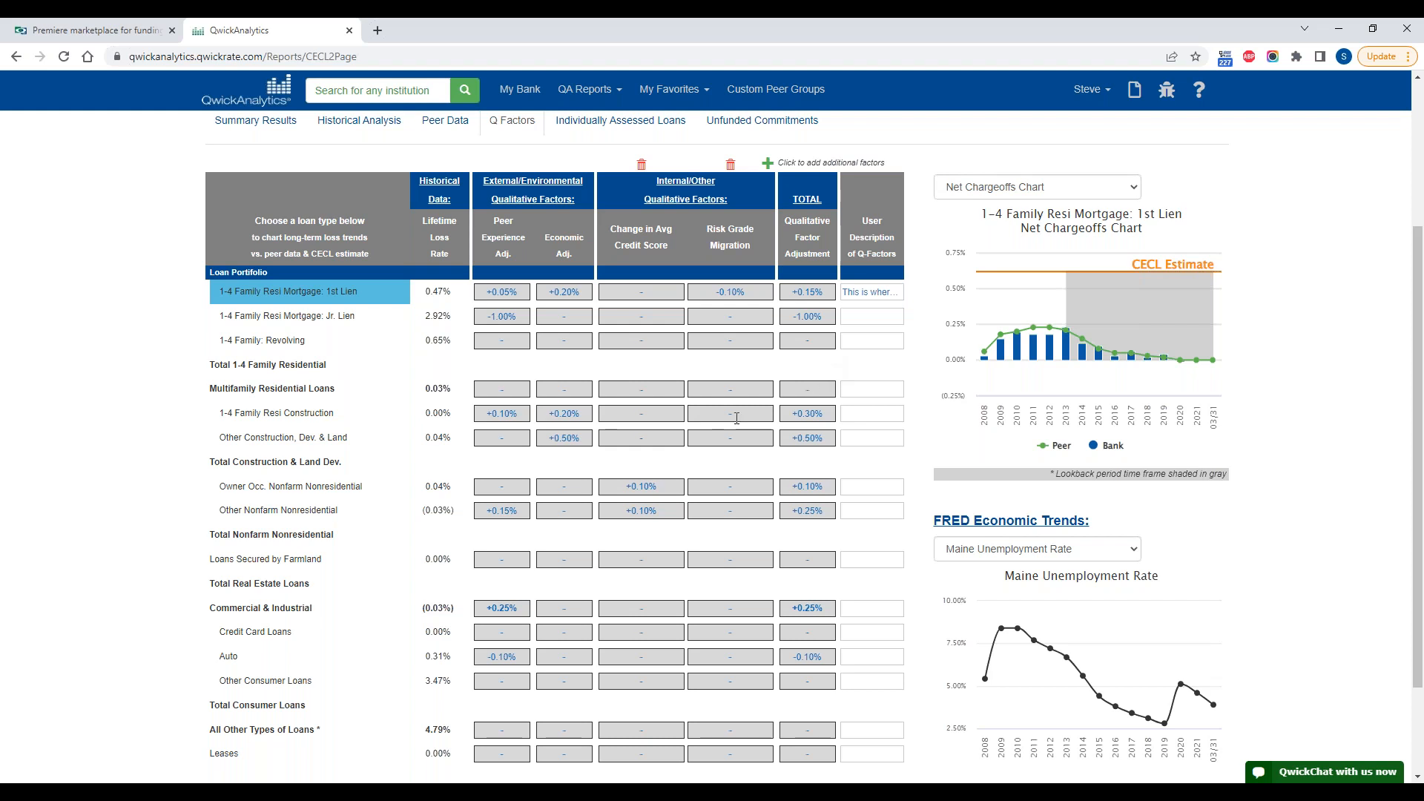
Step: Revisit the Historical Analysis balances and return to the Summary Results to review the loss rates by loan type
scroll(829, 368, "up", 1)
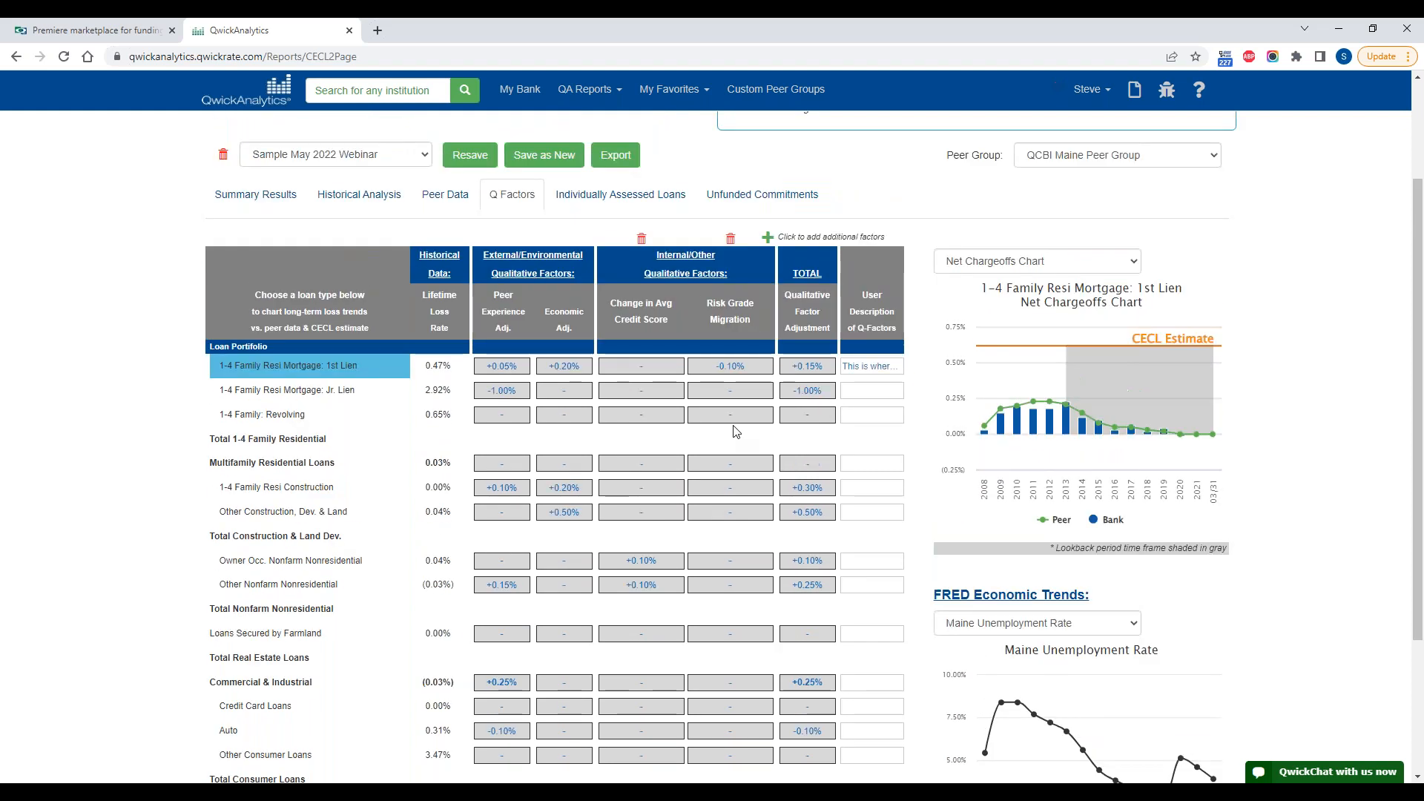
left_click(380, 195)
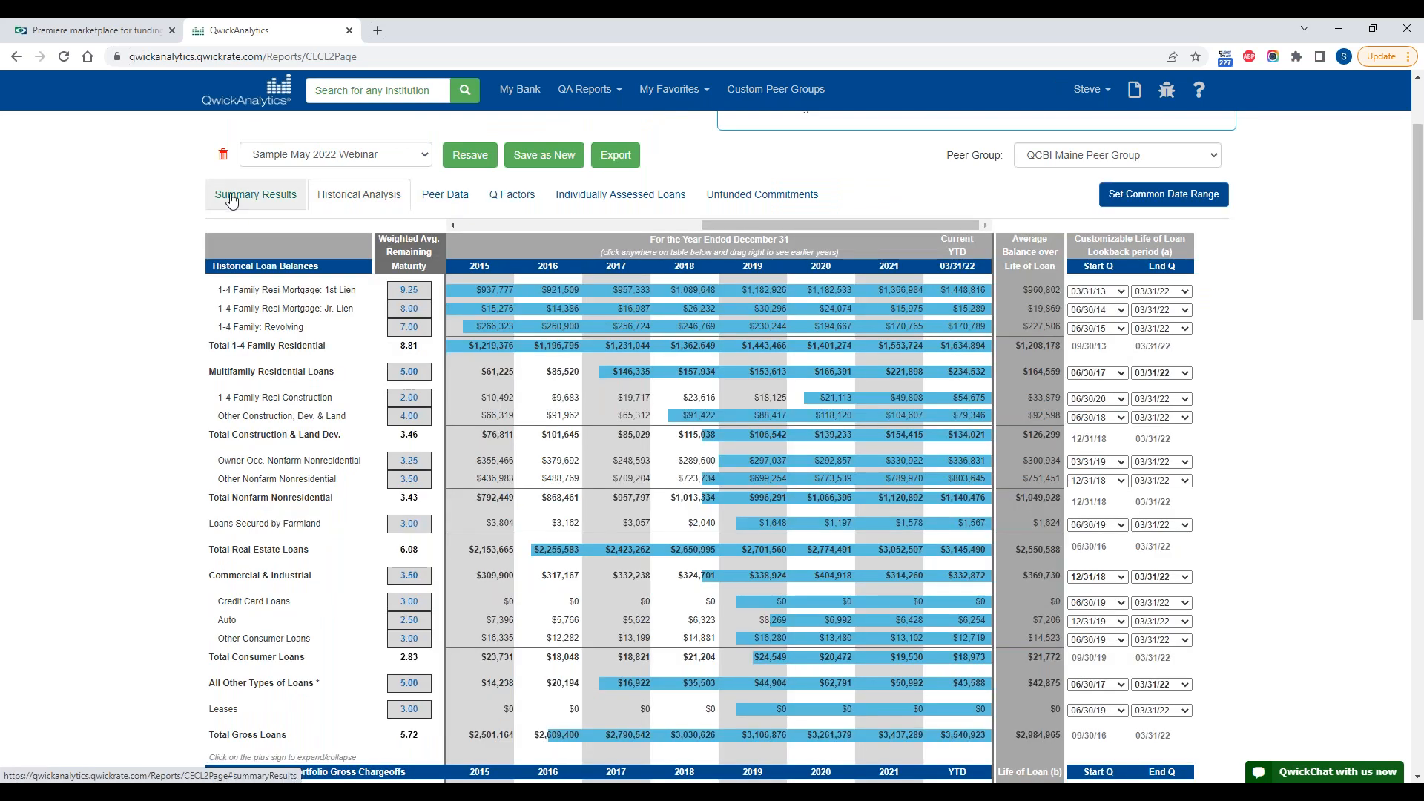
left_click(256, 194)
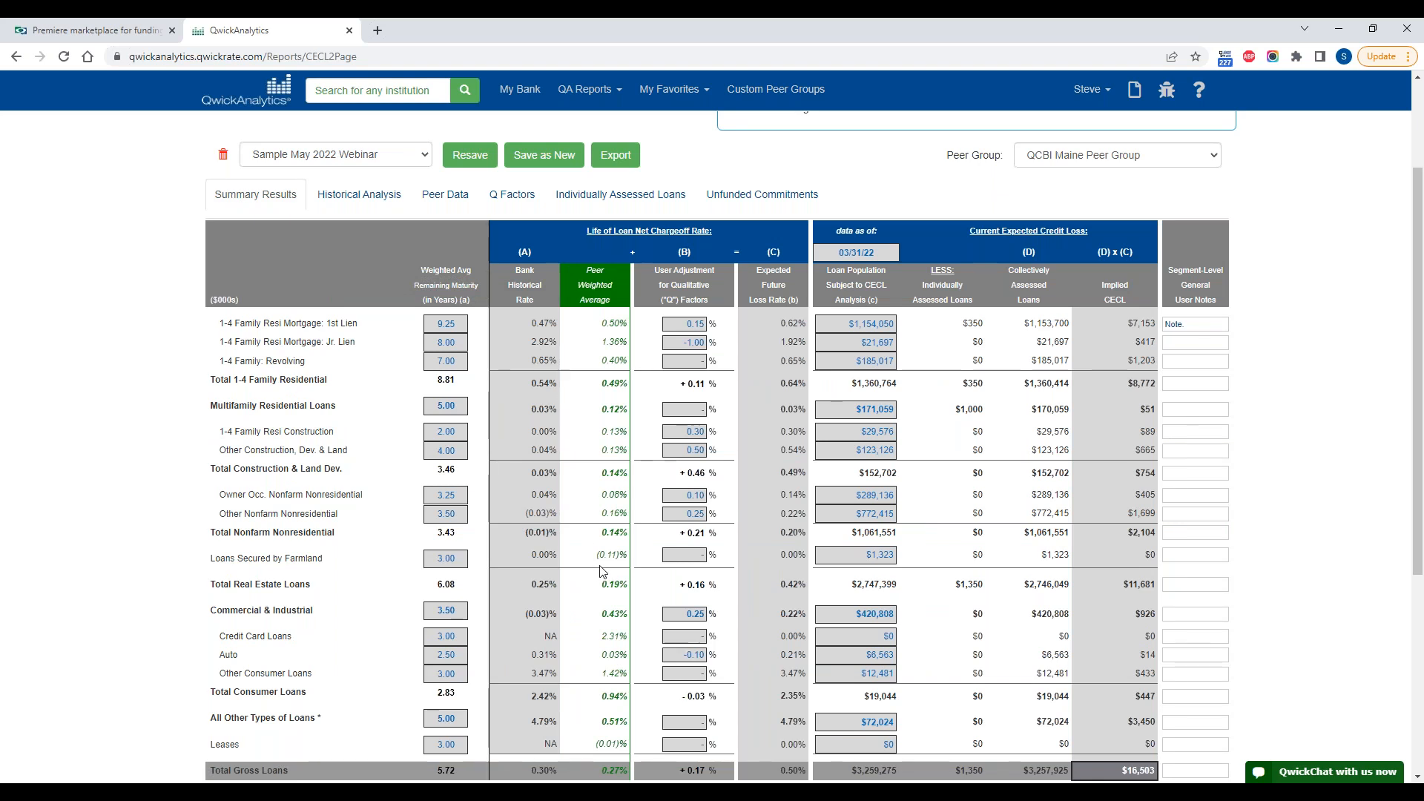
Step: Review the lookback periods in the Historical Analysis and the QCBI Maine Peer Group's net chargeoff averages in the Peer Data
scroll(601, 571, "up", 1)
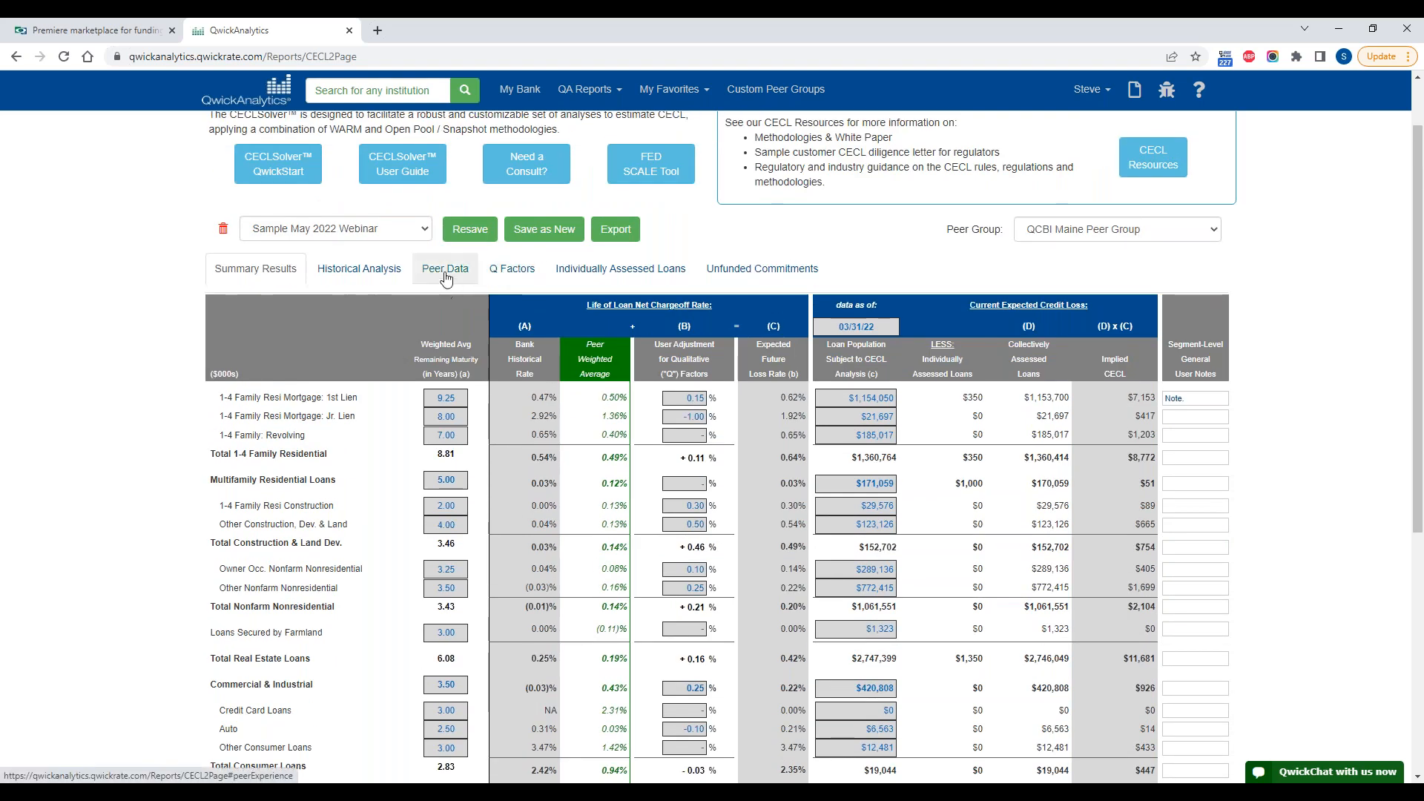
left_click(359, 268)
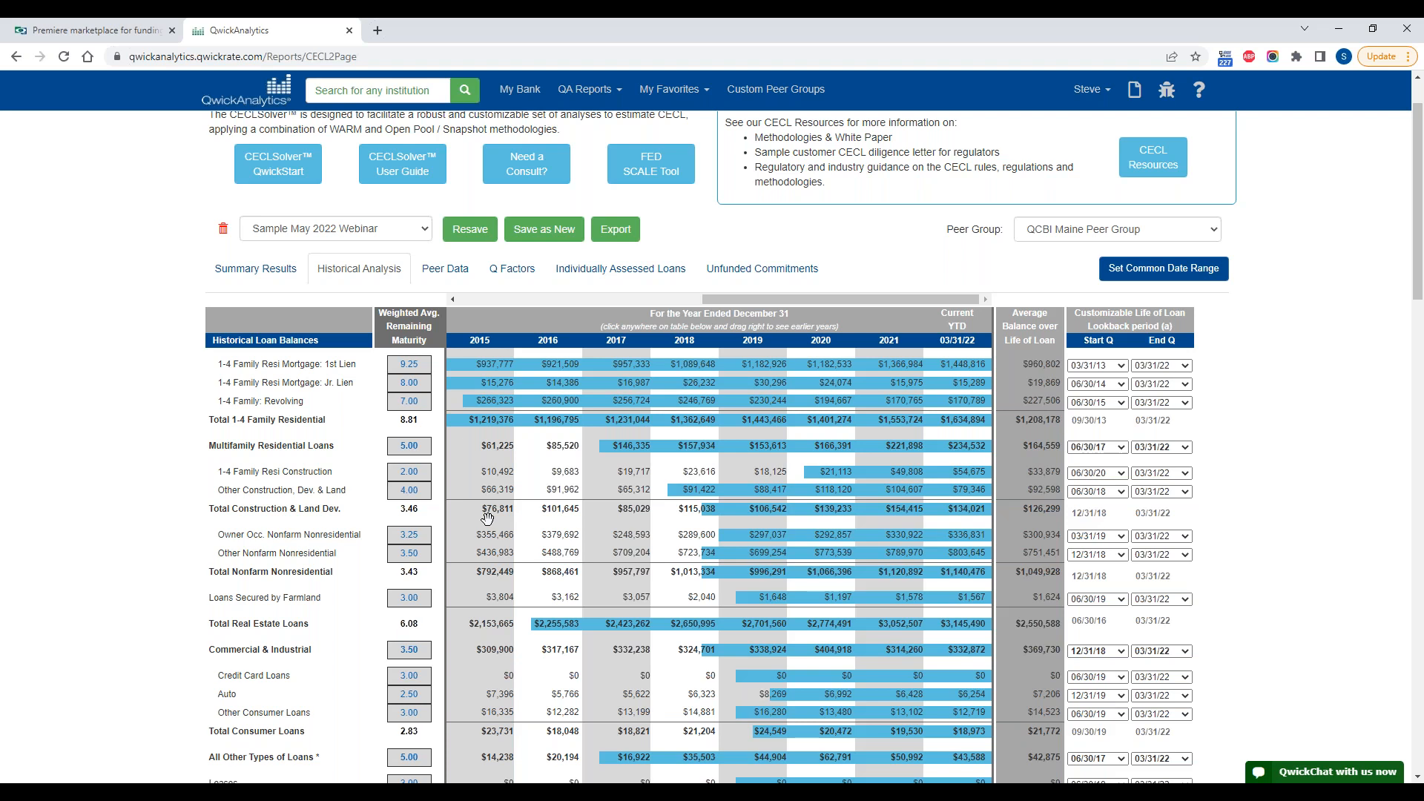
left_click(443, 279)
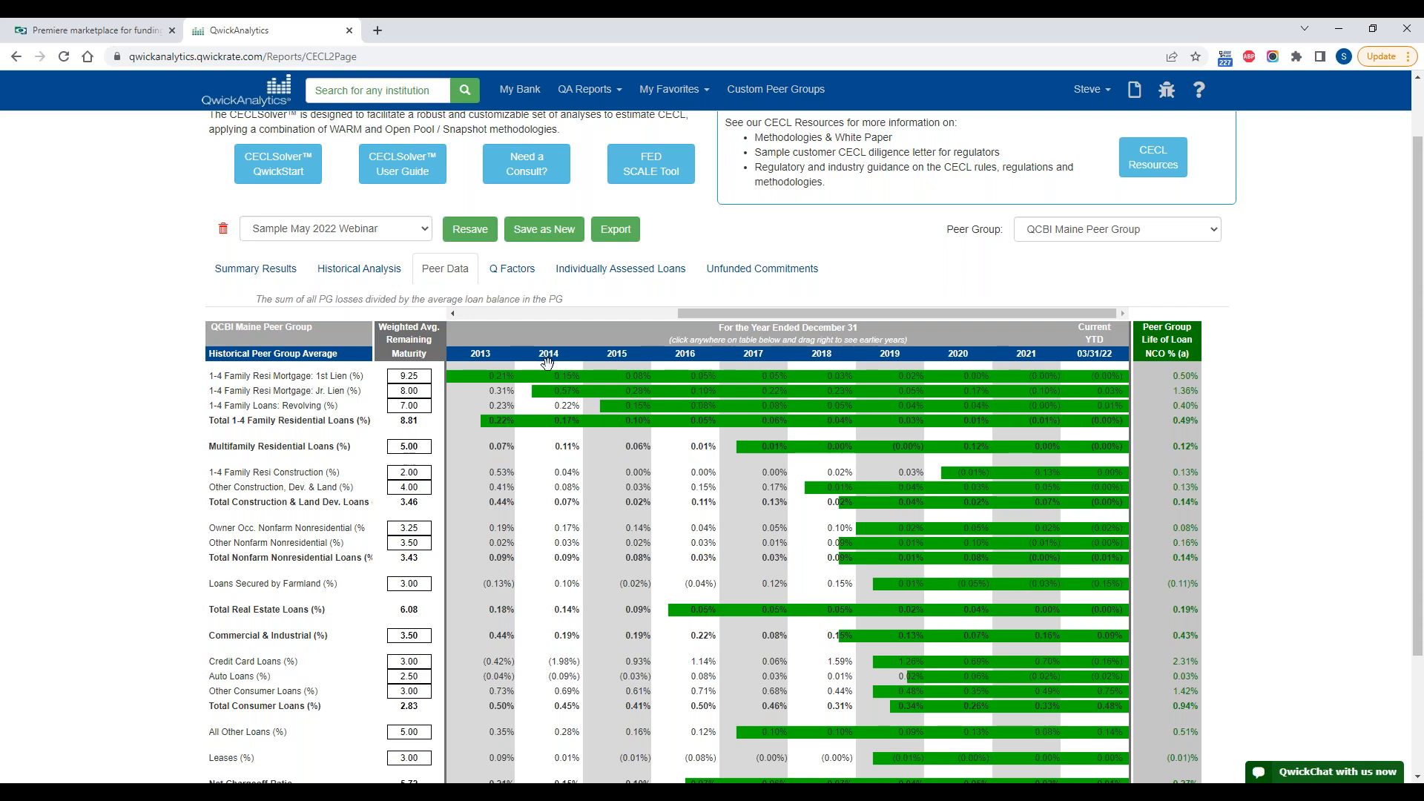
scroll(617, 474, "down", 1)
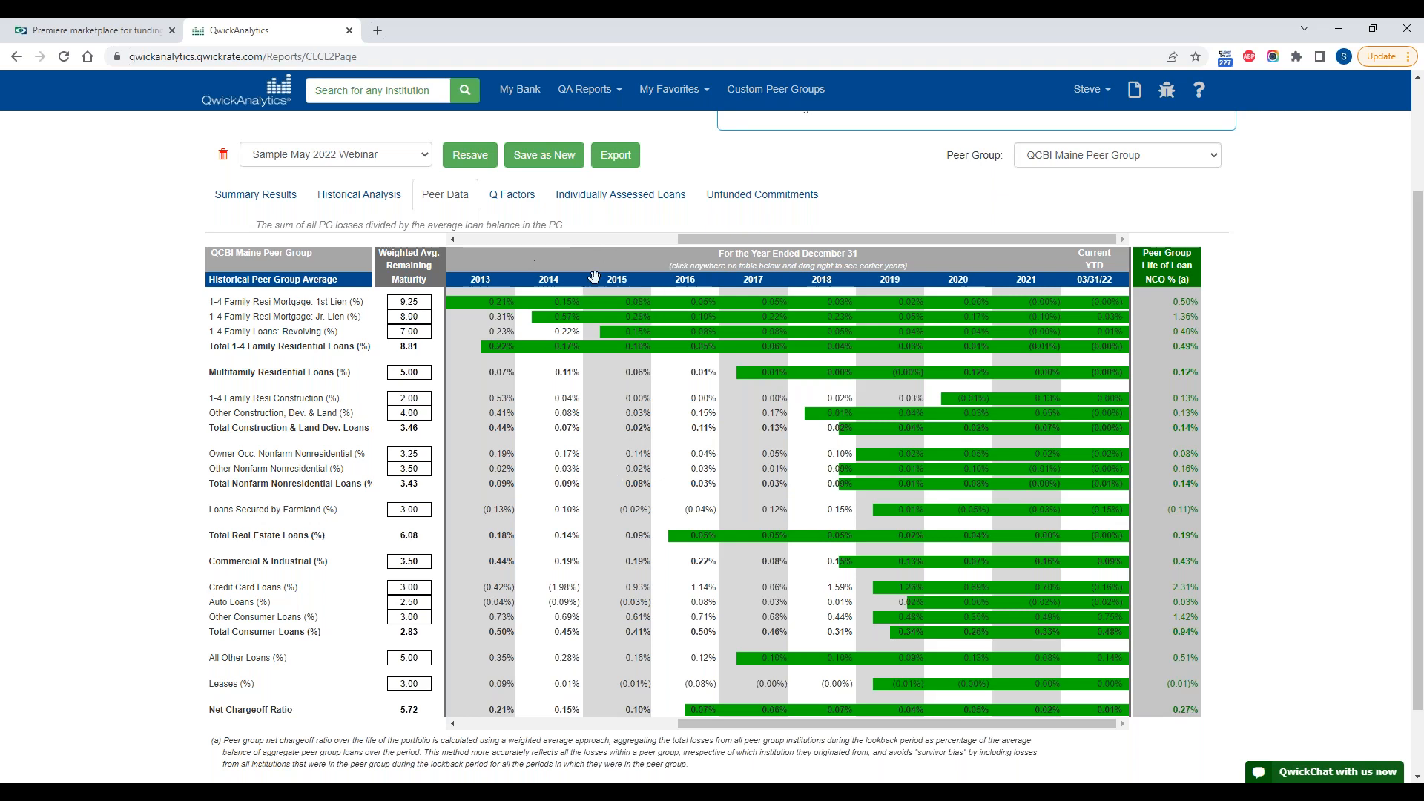
Step: Revisit the Q Factors, and examine the 1st lien expected future loss rate and the loan population subject to CECL in the Summary Results
left_click(512, 196)
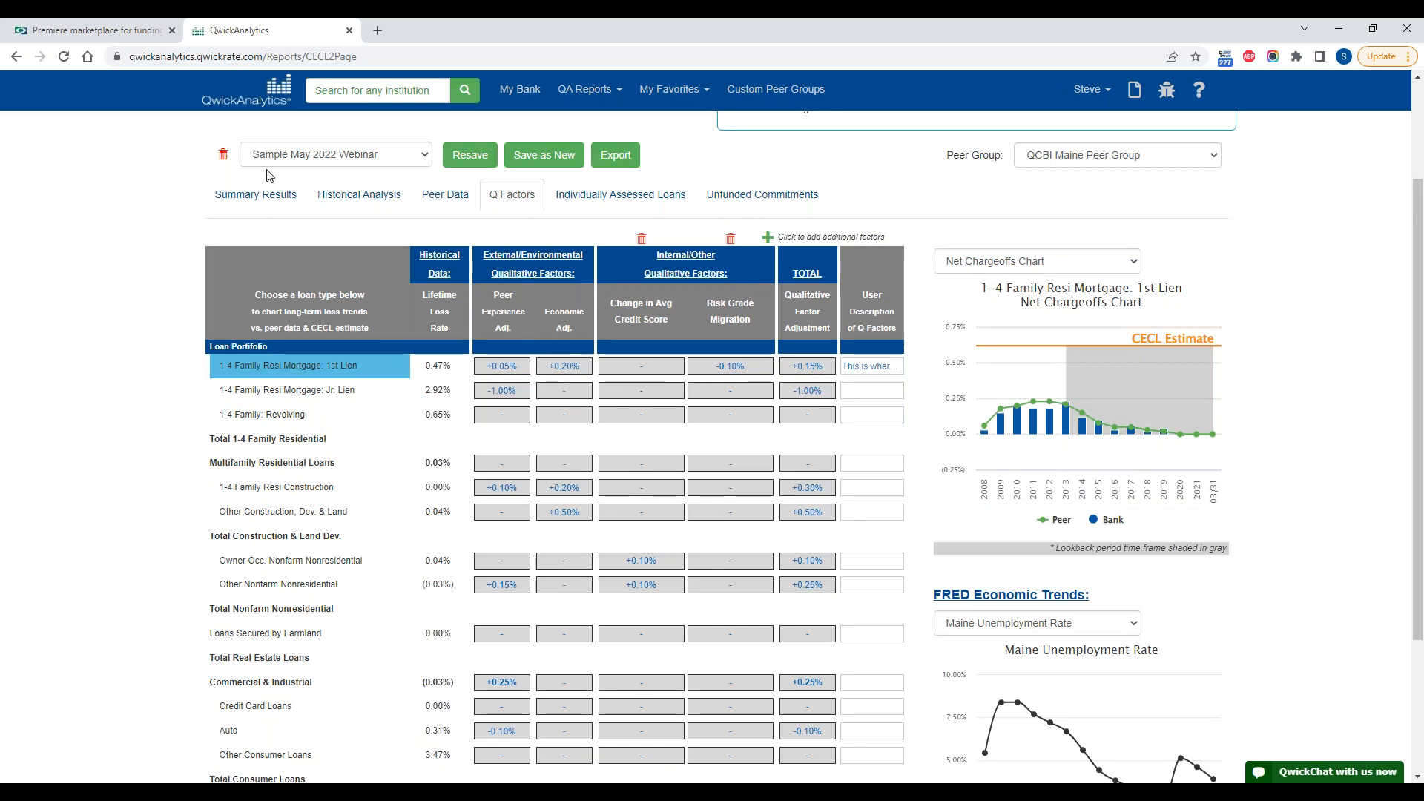
left_click(262, 205)
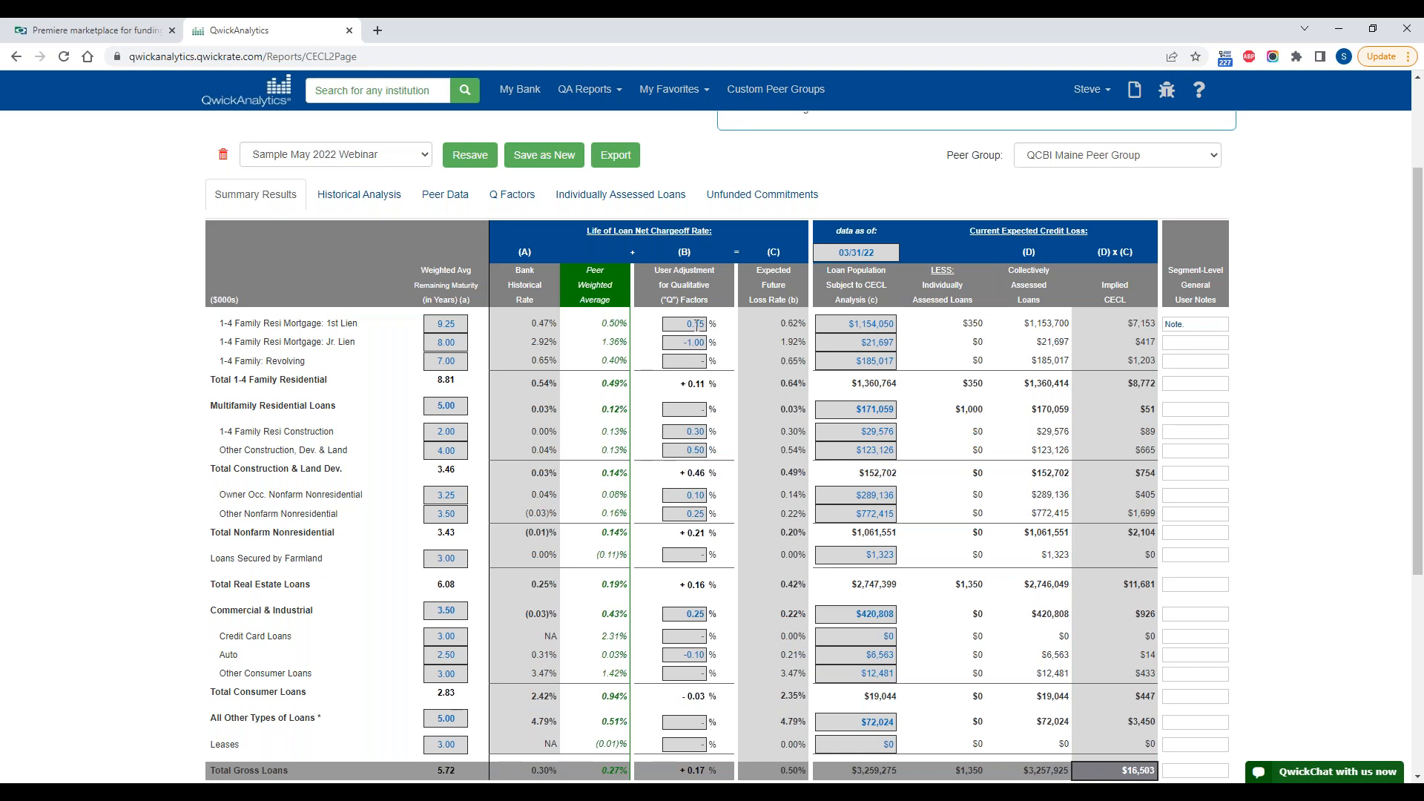
left_click_drag(785, 324, 799, 326)
left_click(853, 359)
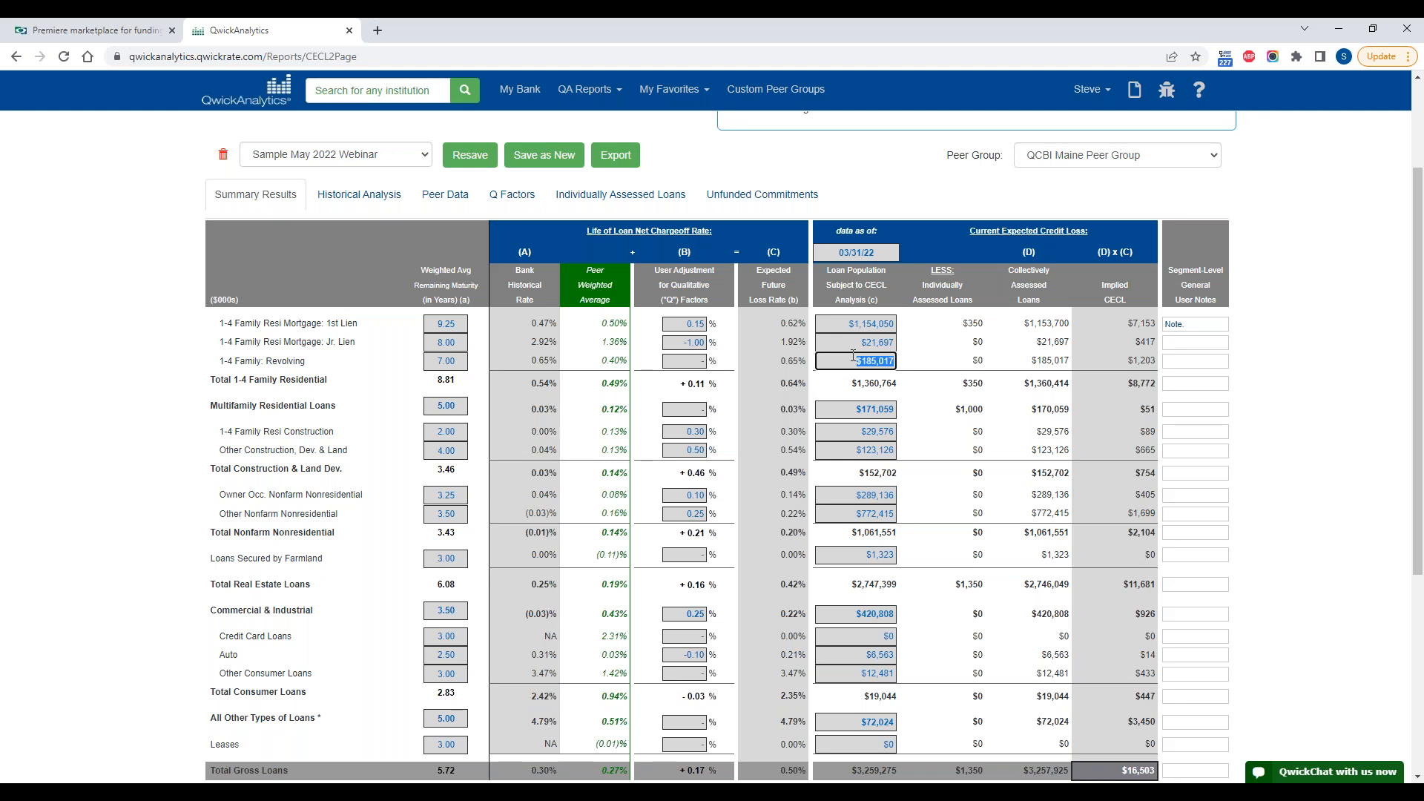
Step: Examine the loan populations subject to CECL for the three 1-4 family segments and the 1st lien's implied CECL
left_click(847, 324)
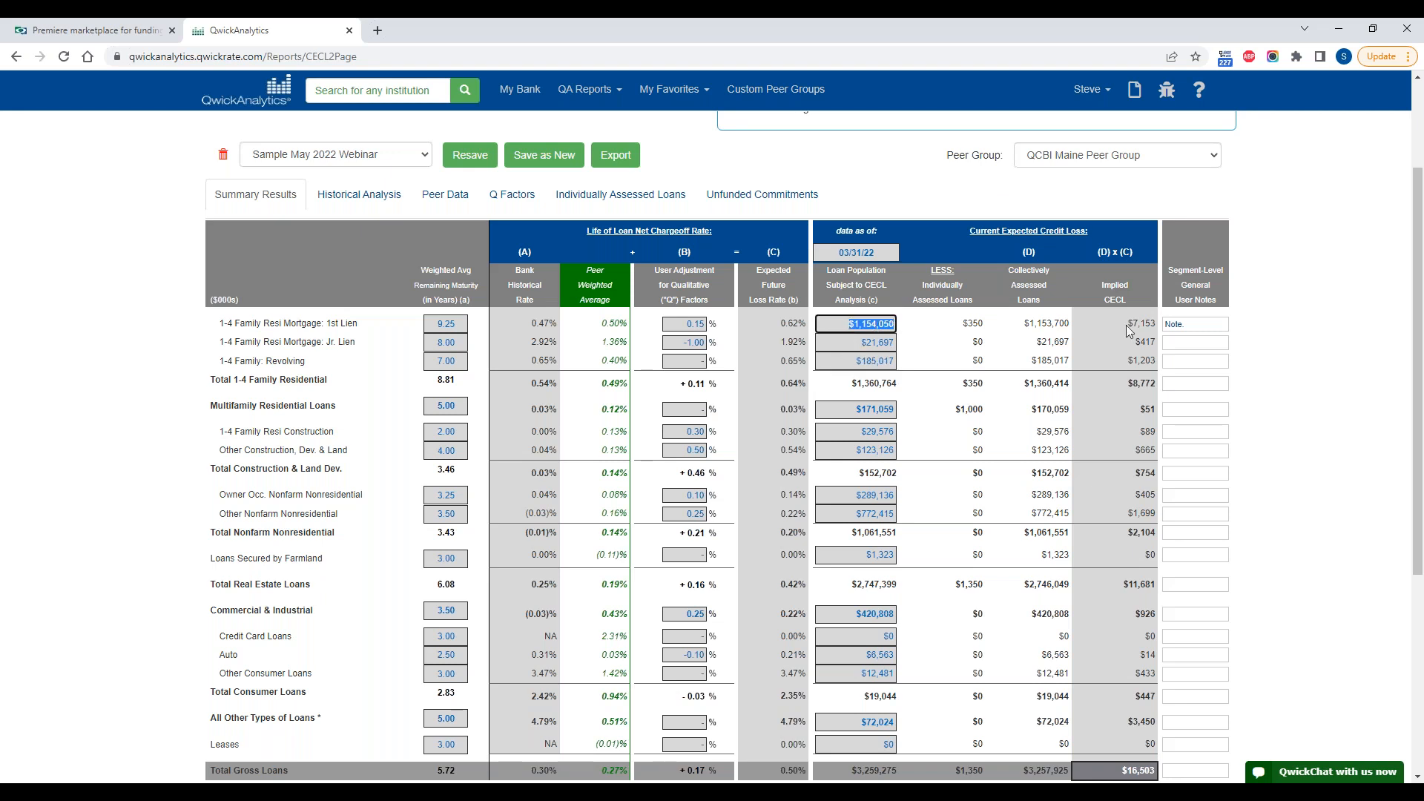
left_click_drag(1127, 323, 1139, 324)
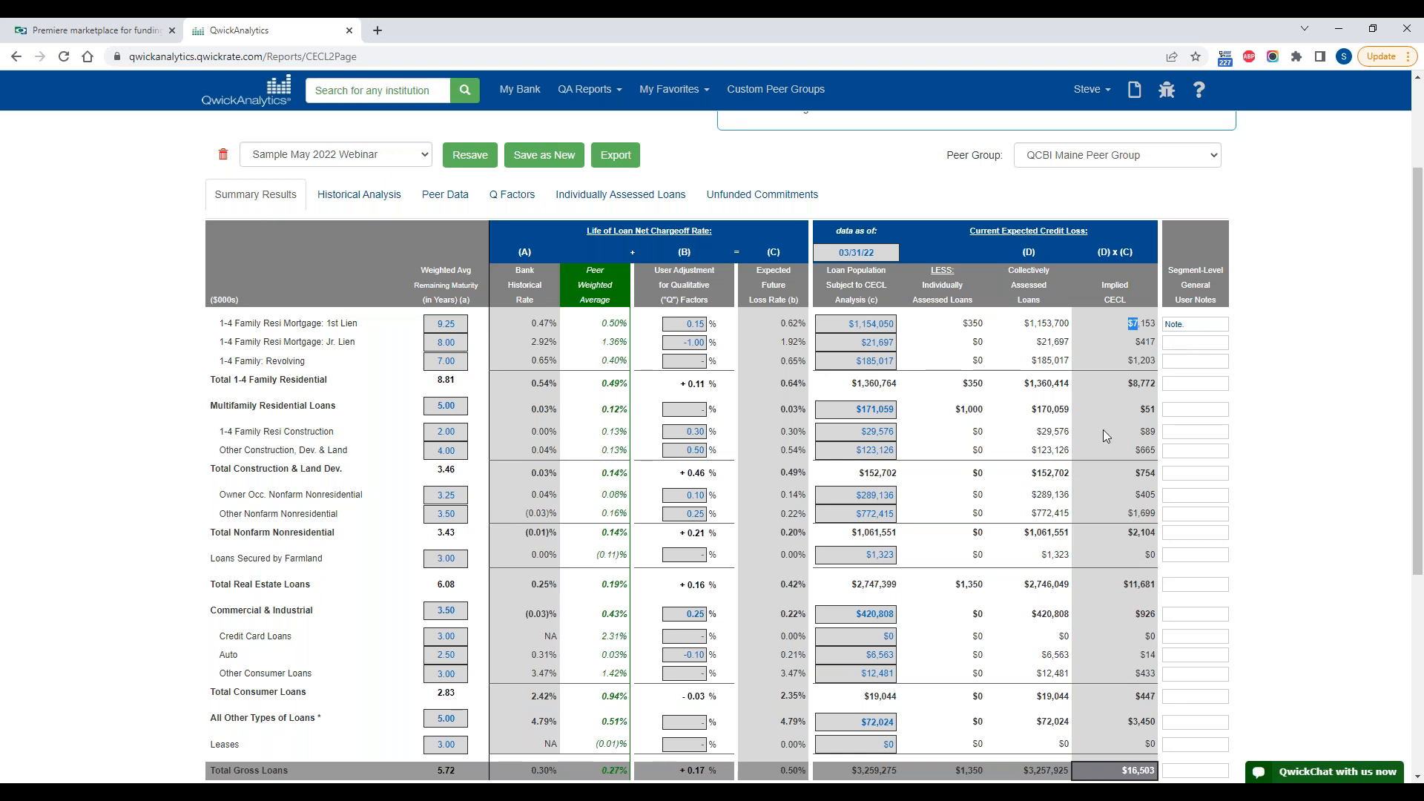
left_click(860, 324)
left_click(858, 344)
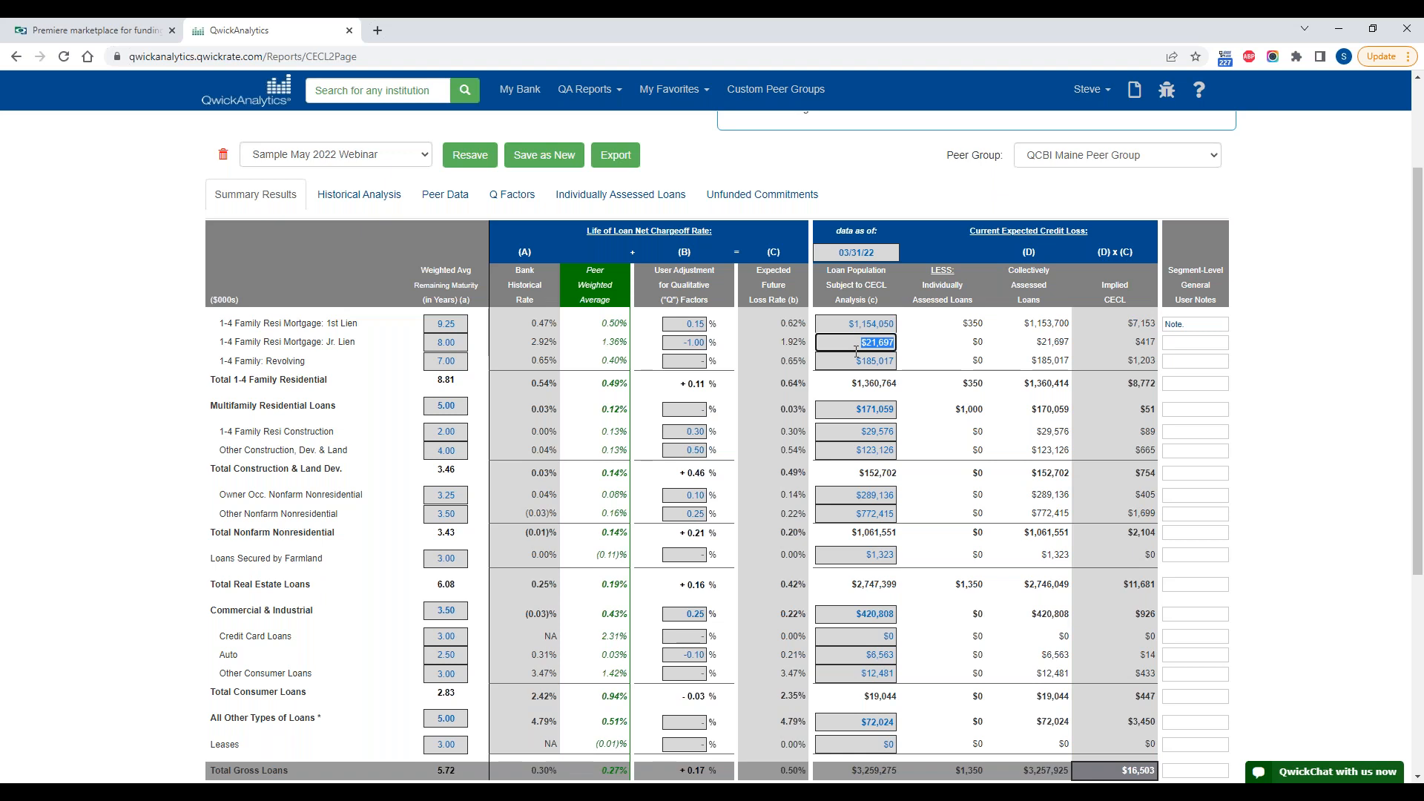
left_click(860, 362)
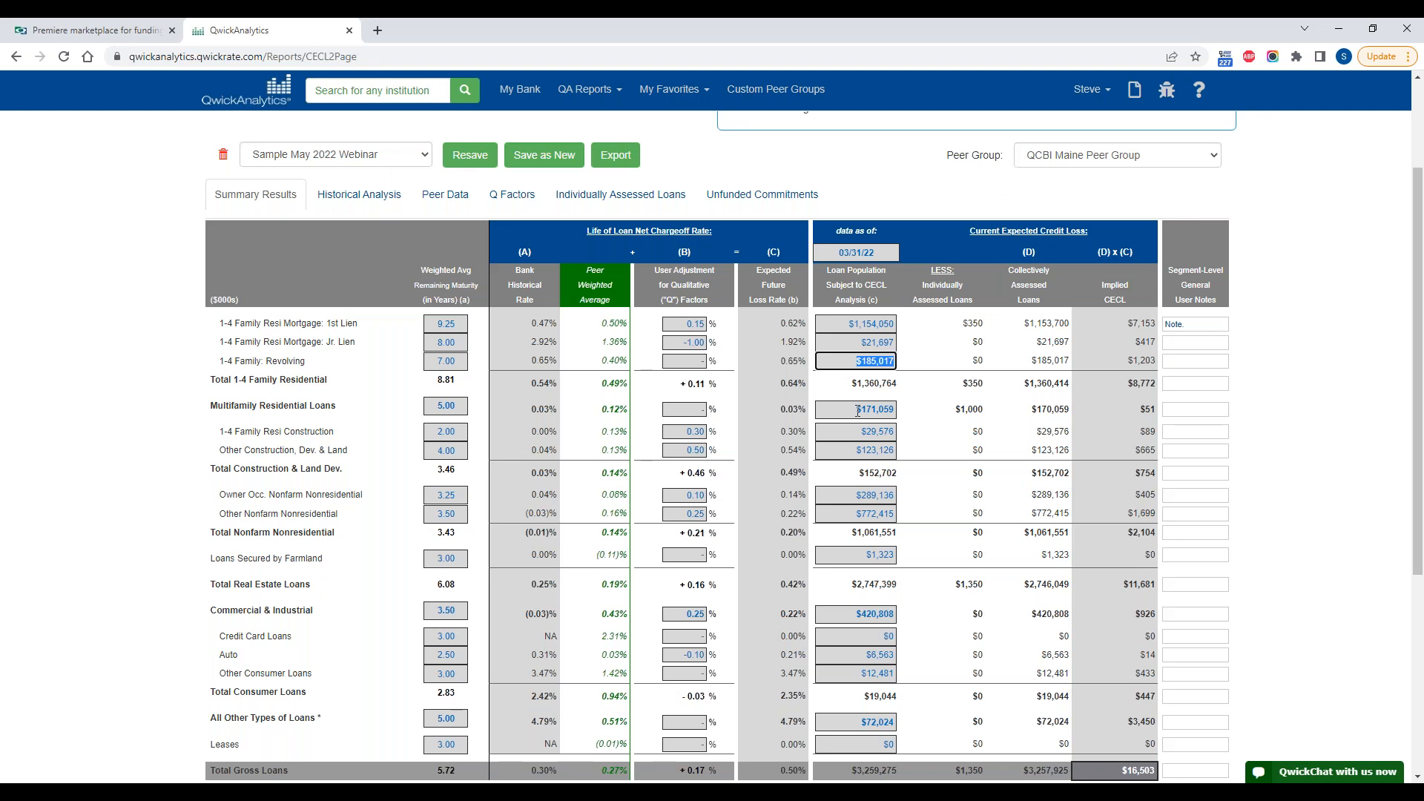
Step: Set the Commercial & Industrial loan population subject to CECL analysis to $410,808
left_click(839, 614)
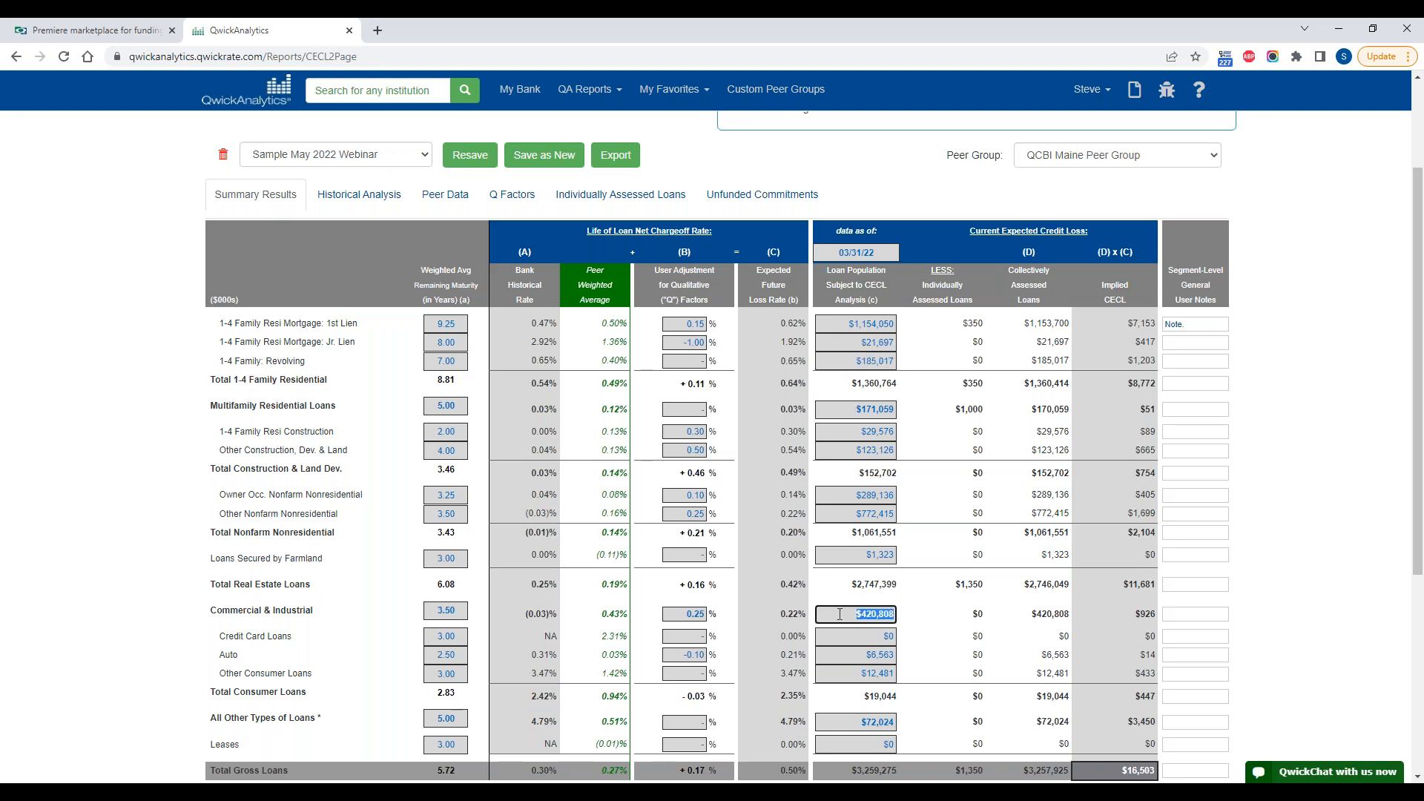
left_click(840, 614)
left_click(921, 612)
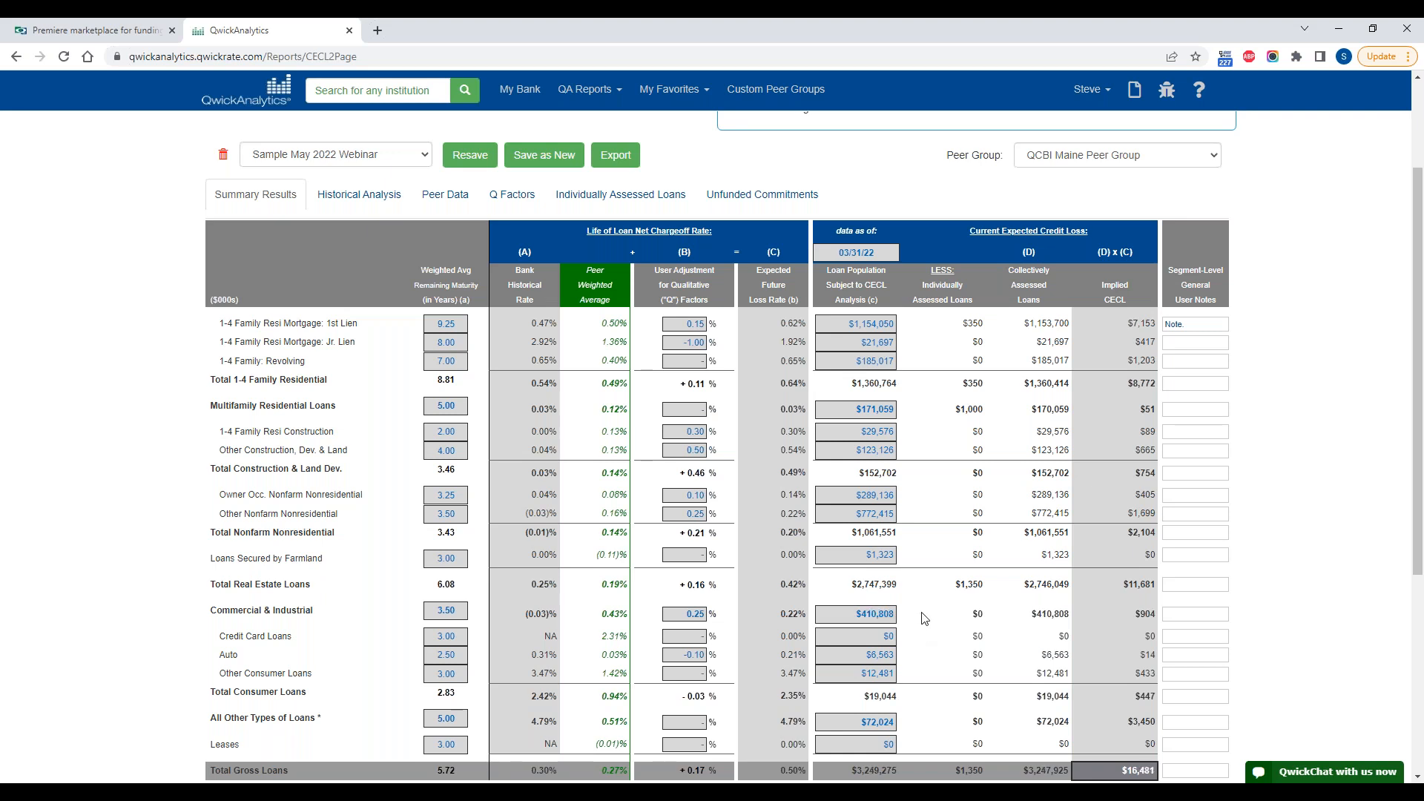
Step: Add the segment-level user note "netted out 10MM PPP loans" to Commercial & Industrial
left_click(1182, 615)
type("netted out 10MM PPP loans")
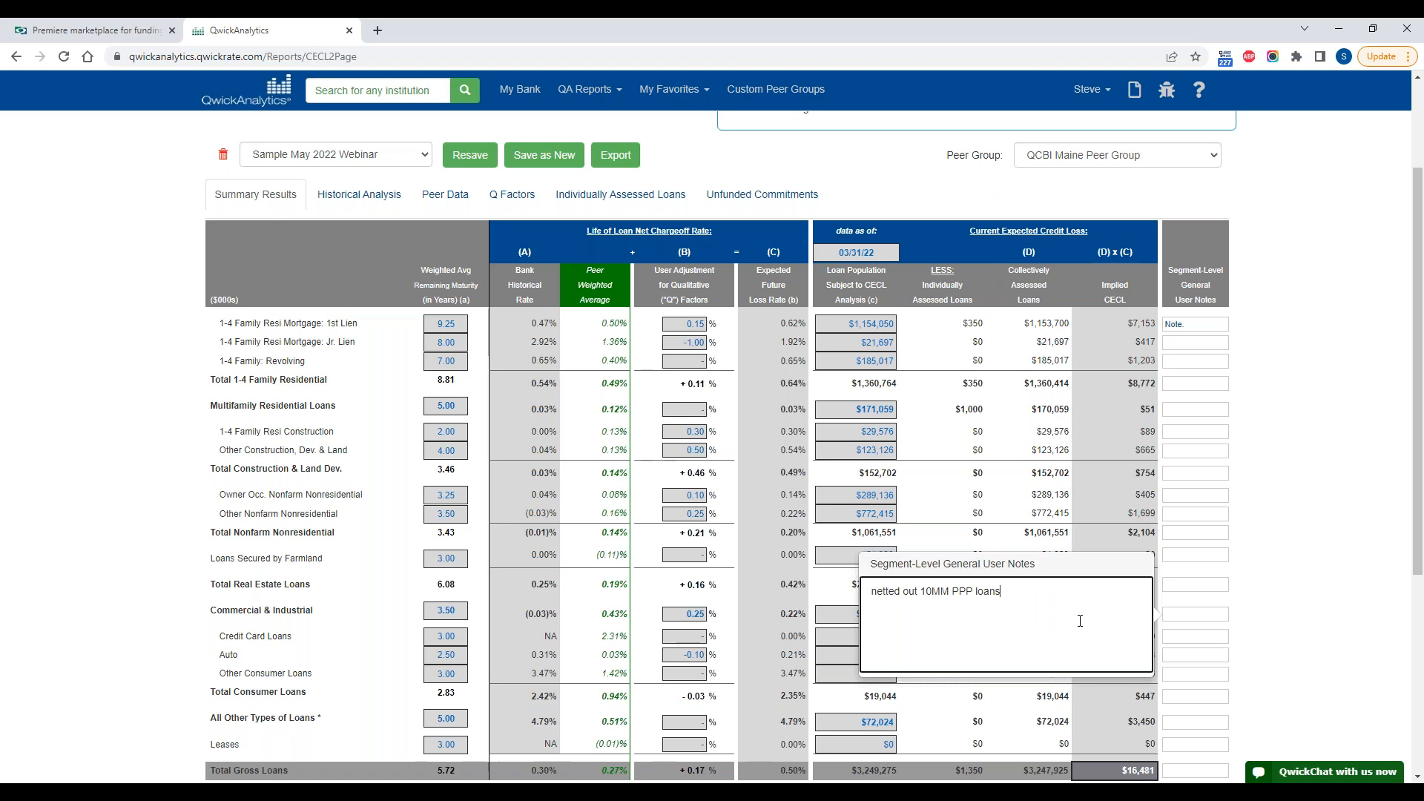
left_click(1261, 610)
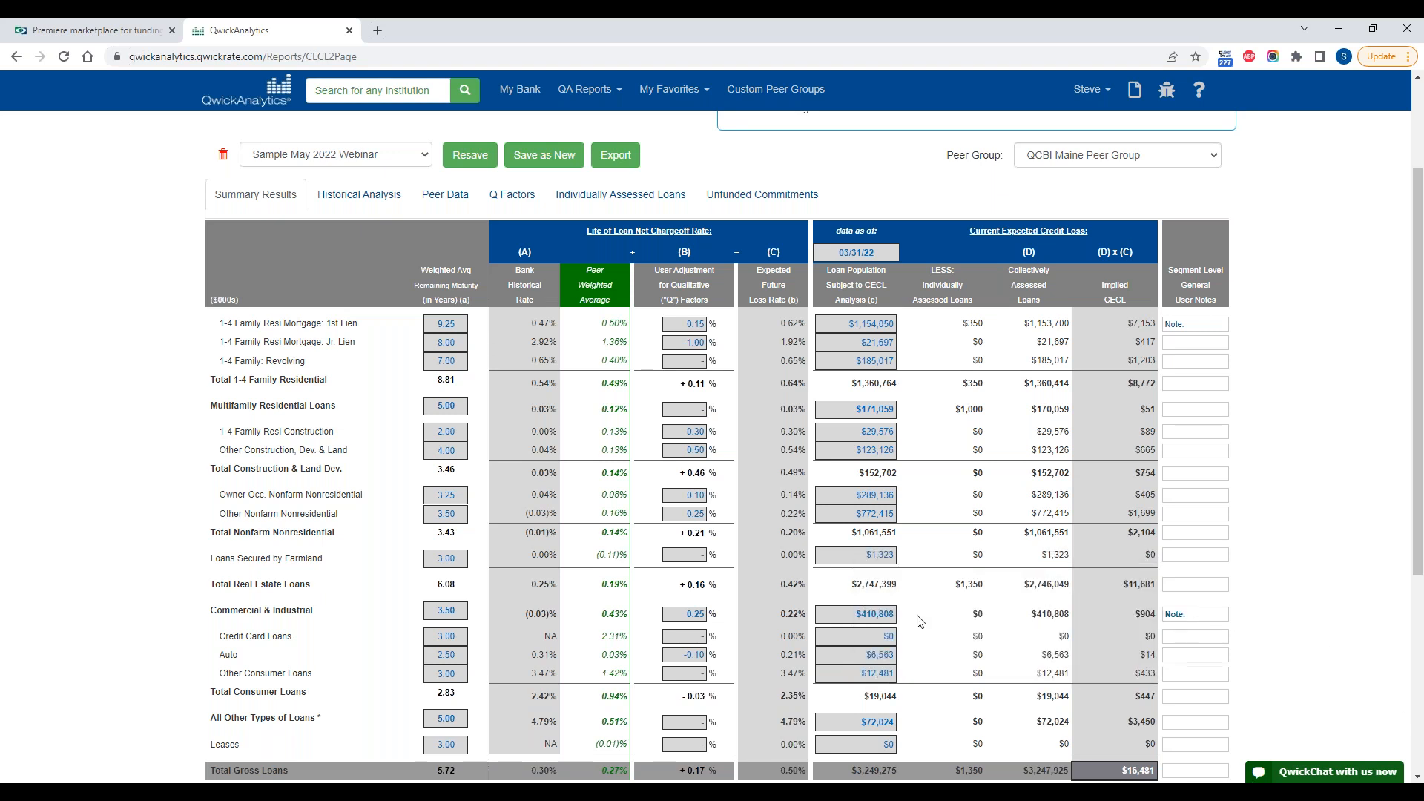
Step: Check the Commercial & Industrial loan population, and review the Individually Assessed Loans behind the 1st lien deduction
left_click(858, 611)
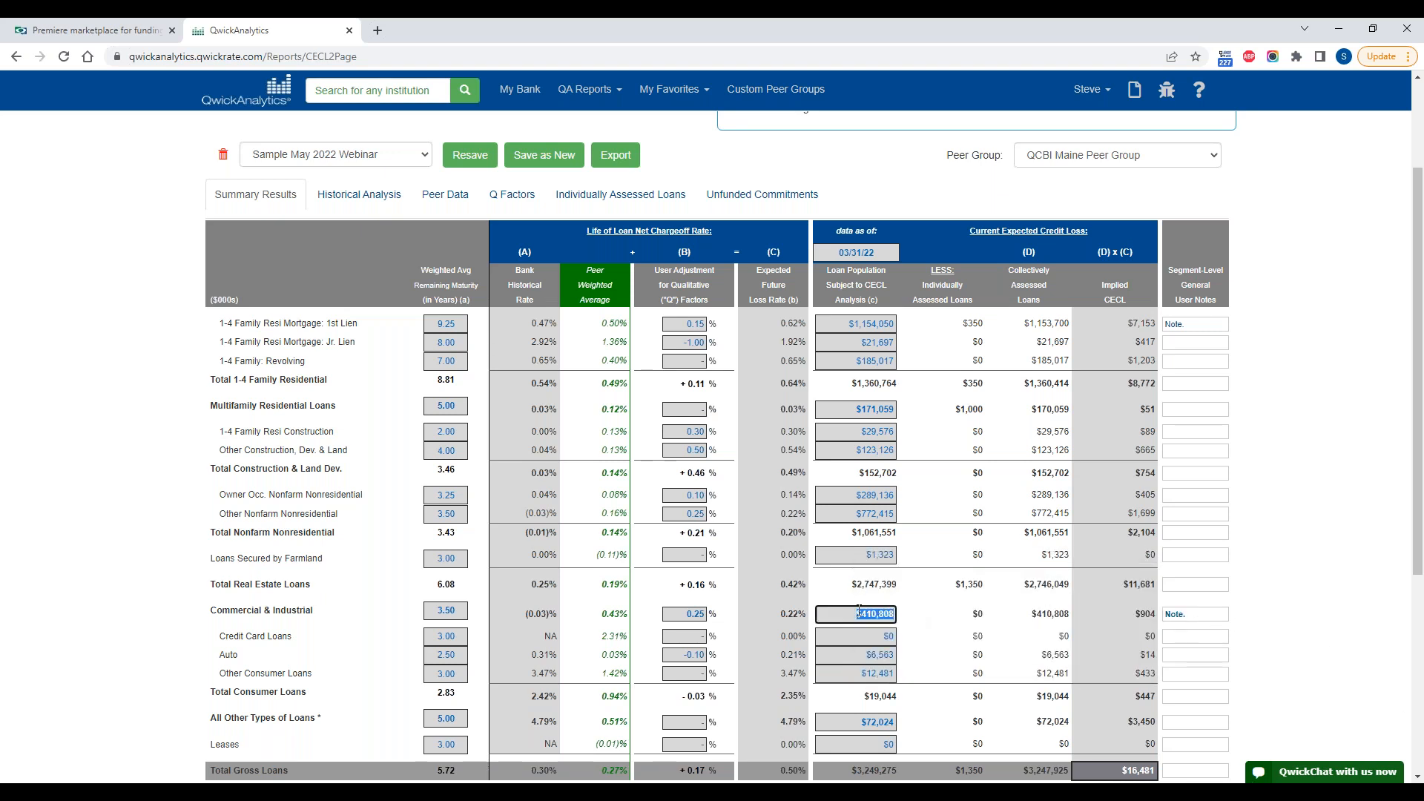
left_click(906, 617)
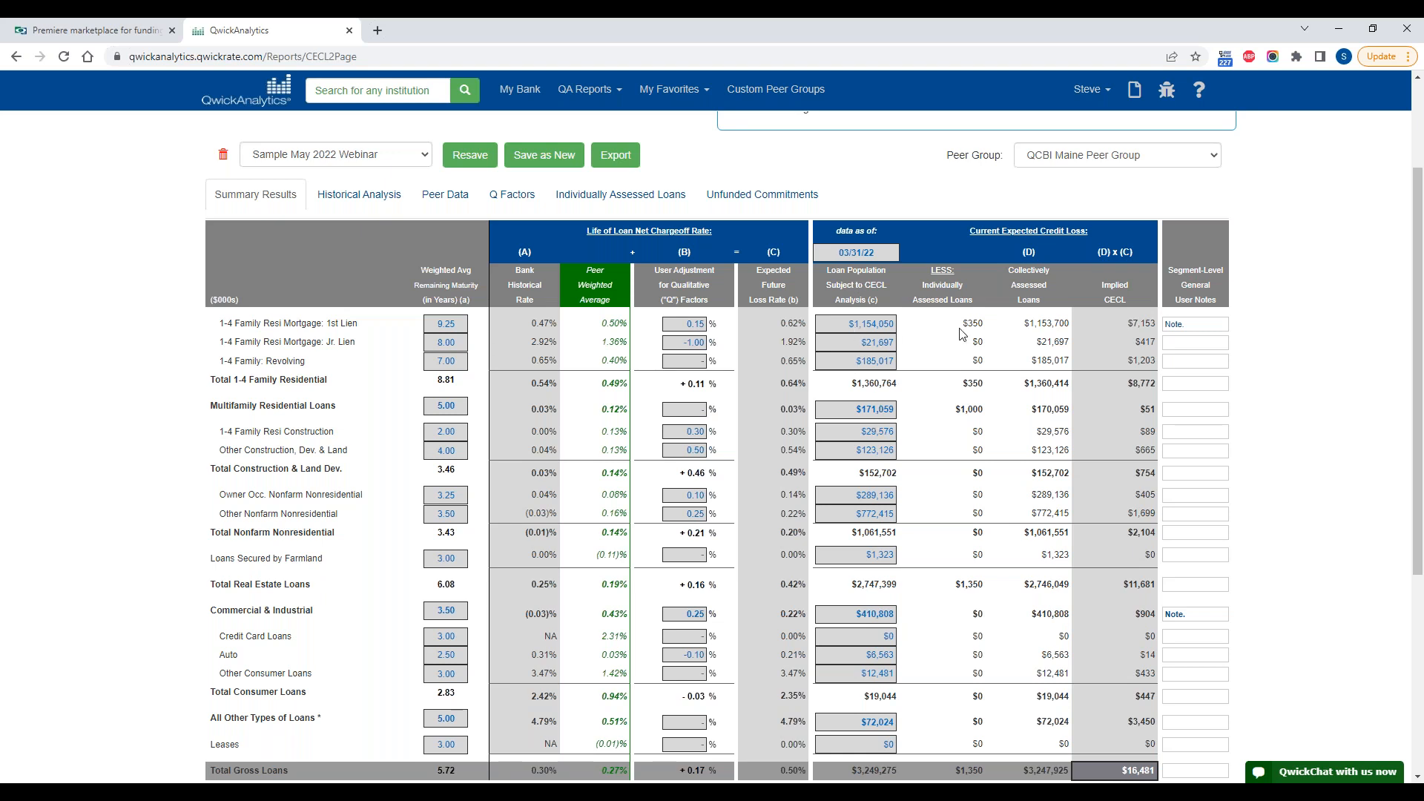
left_click_drag(967, 326, 979, 323)
left_click(621, 194)
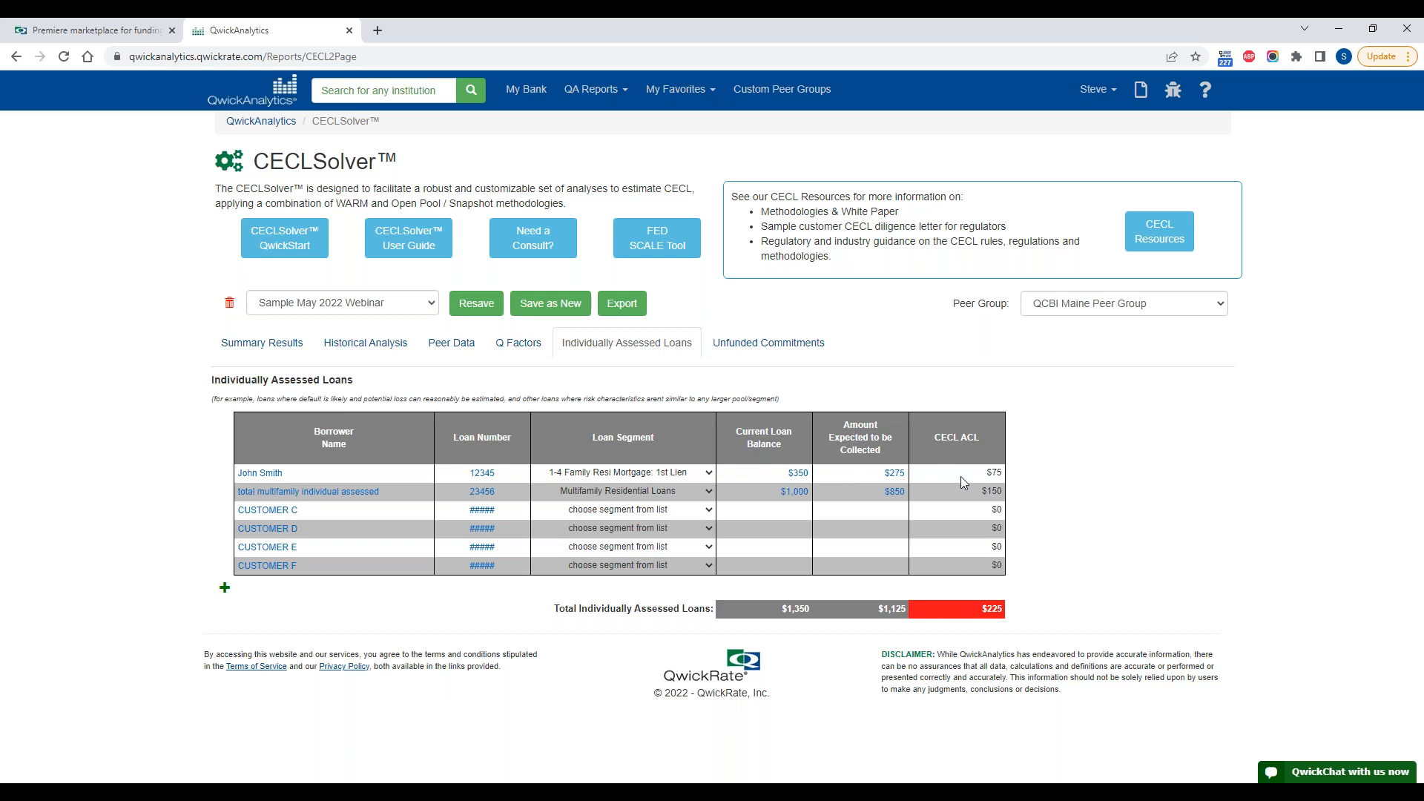
Step: Return to the Summary Results and trace the 1st lien row from individually assessed loans through collectively assessed loans to implied CECL
left_click(289, 346)
scroll(835, 512, "down", 2)
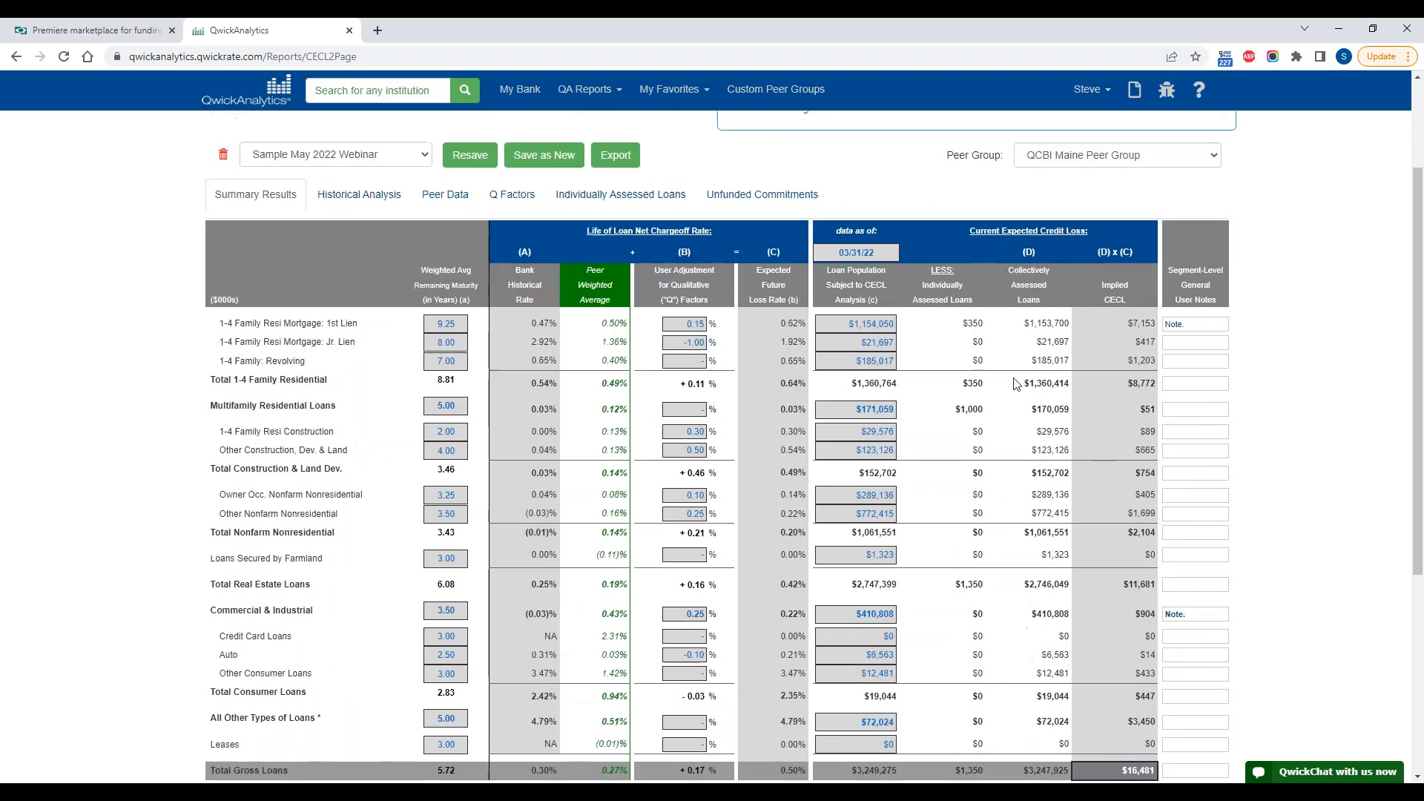
left_click_drag(964, 323, 984, 323)
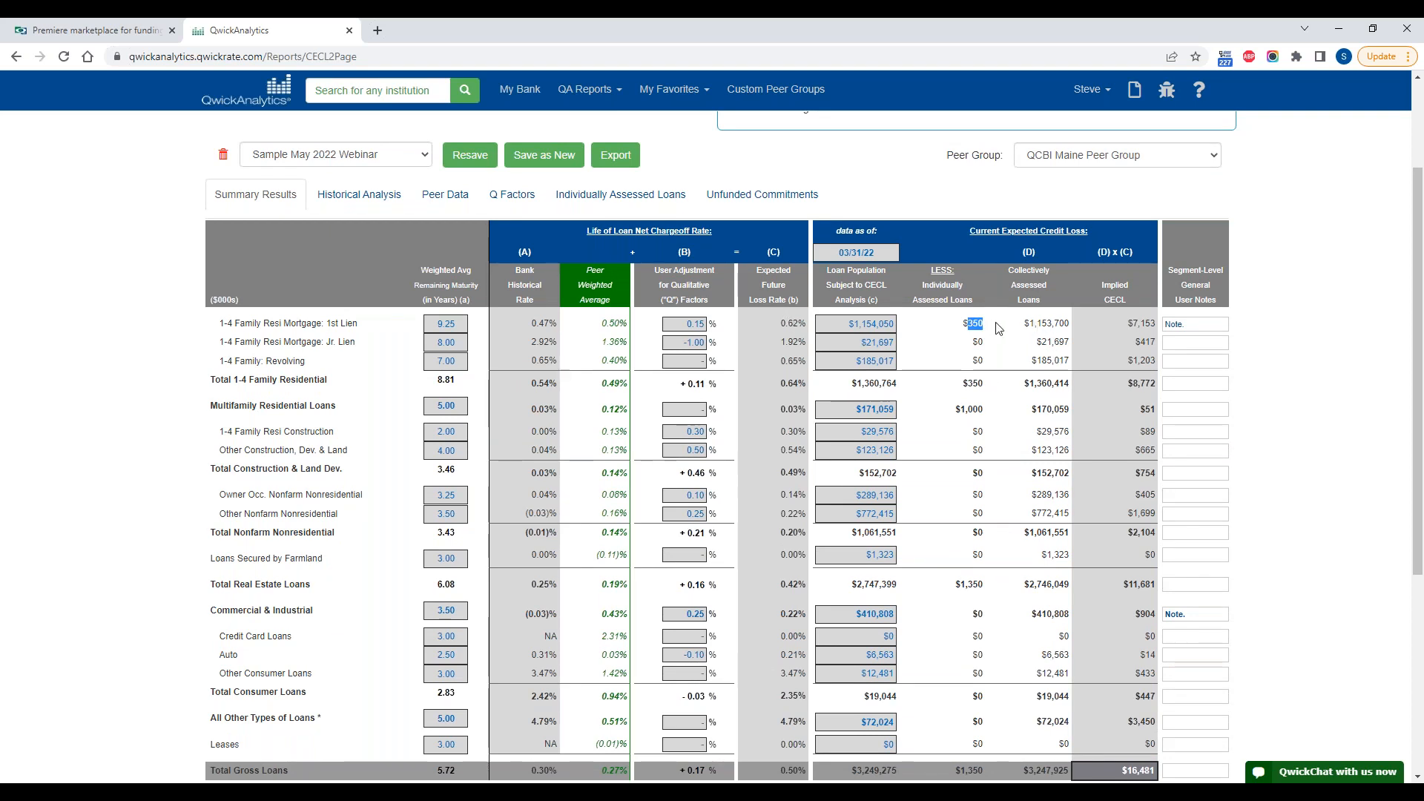
left_click_drag(1028, 323, 1138, 321)
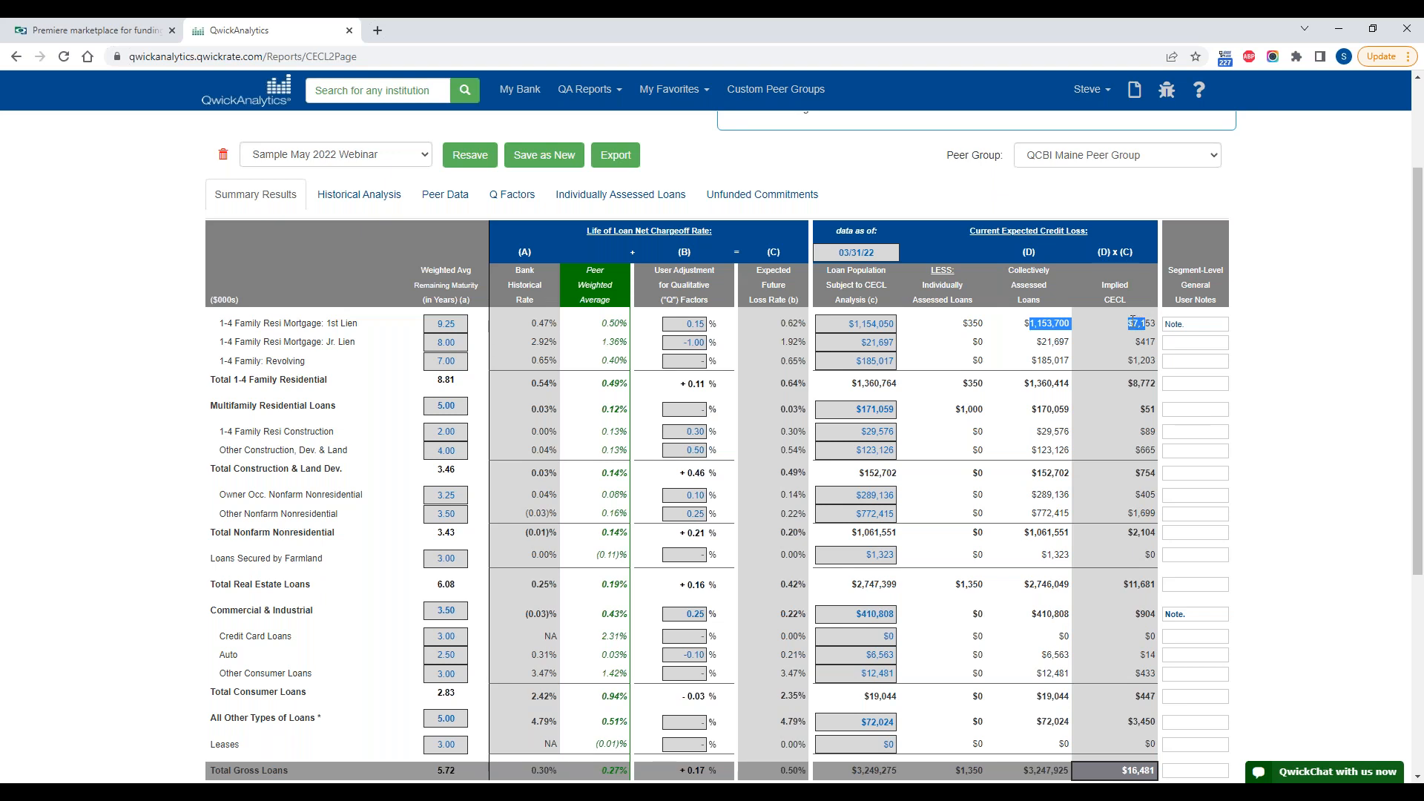
left_click(1132, 321)
Step: Review the implied CECL for total gross loans, the reserve for individually assessed loans and the overall CECL requirement and surplus
scroll(1133, 324, "down", 1)
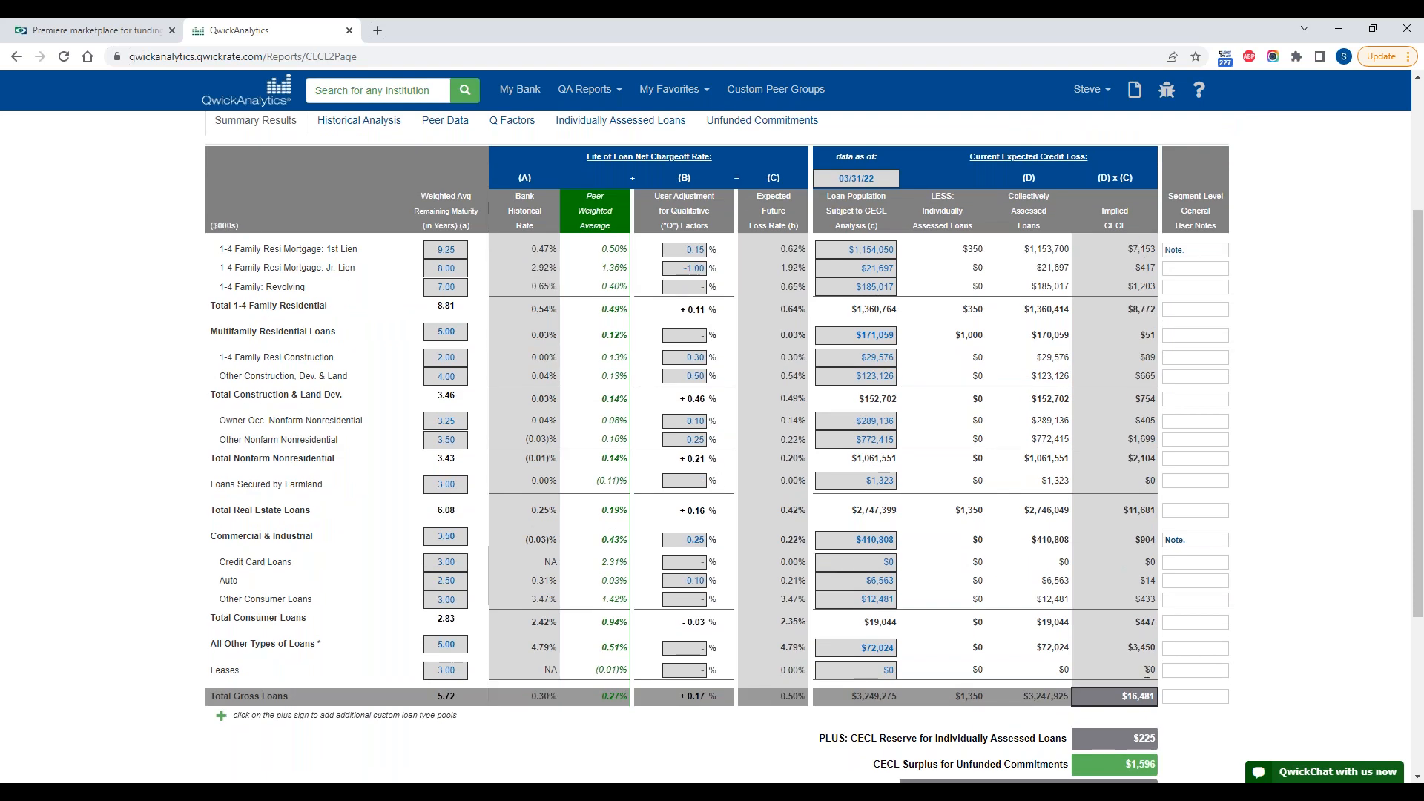
left_click_drag(1125, 700, 1141, 695)
scroll(900, 534, "down", 1)
double_click(1151, 663)
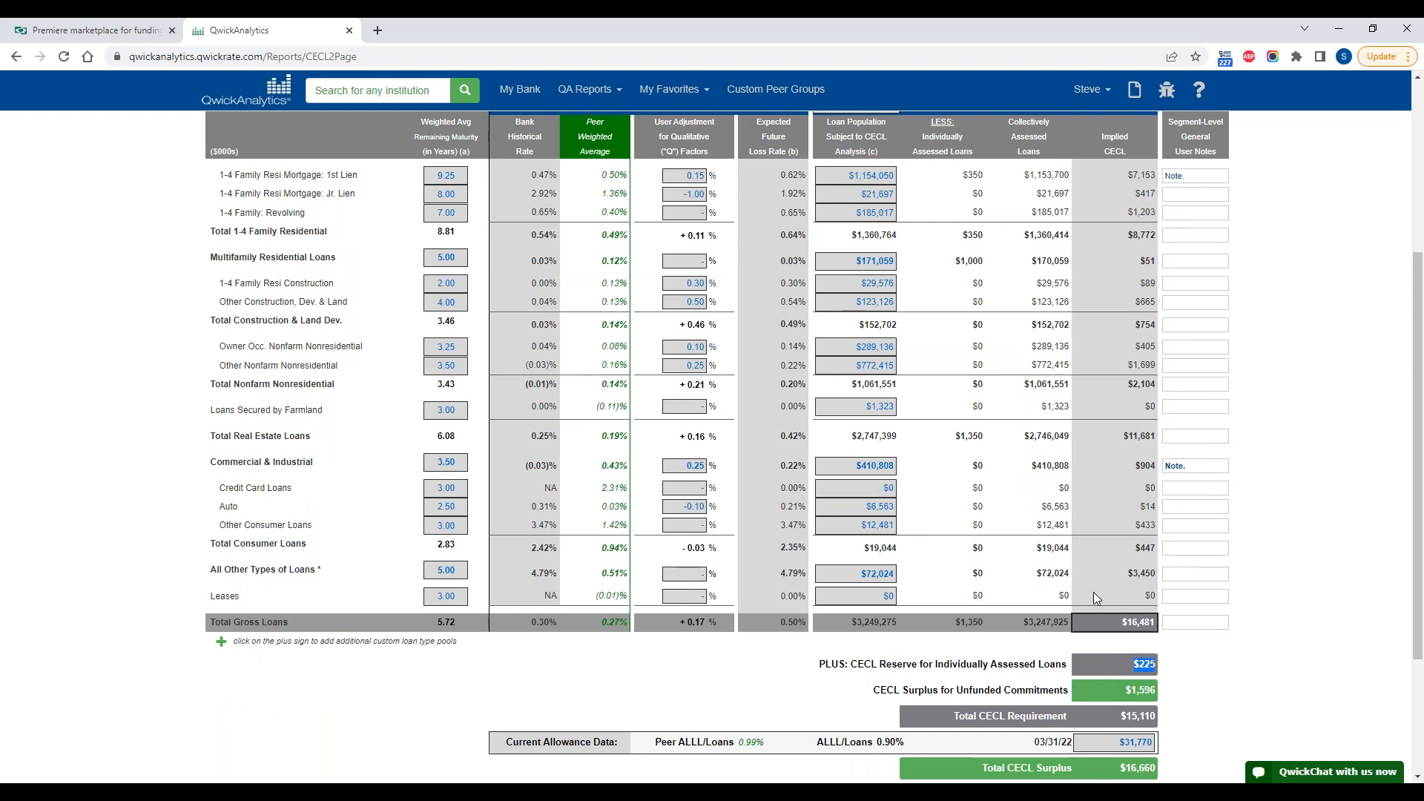
scroll(1093, 591, "down", 1)
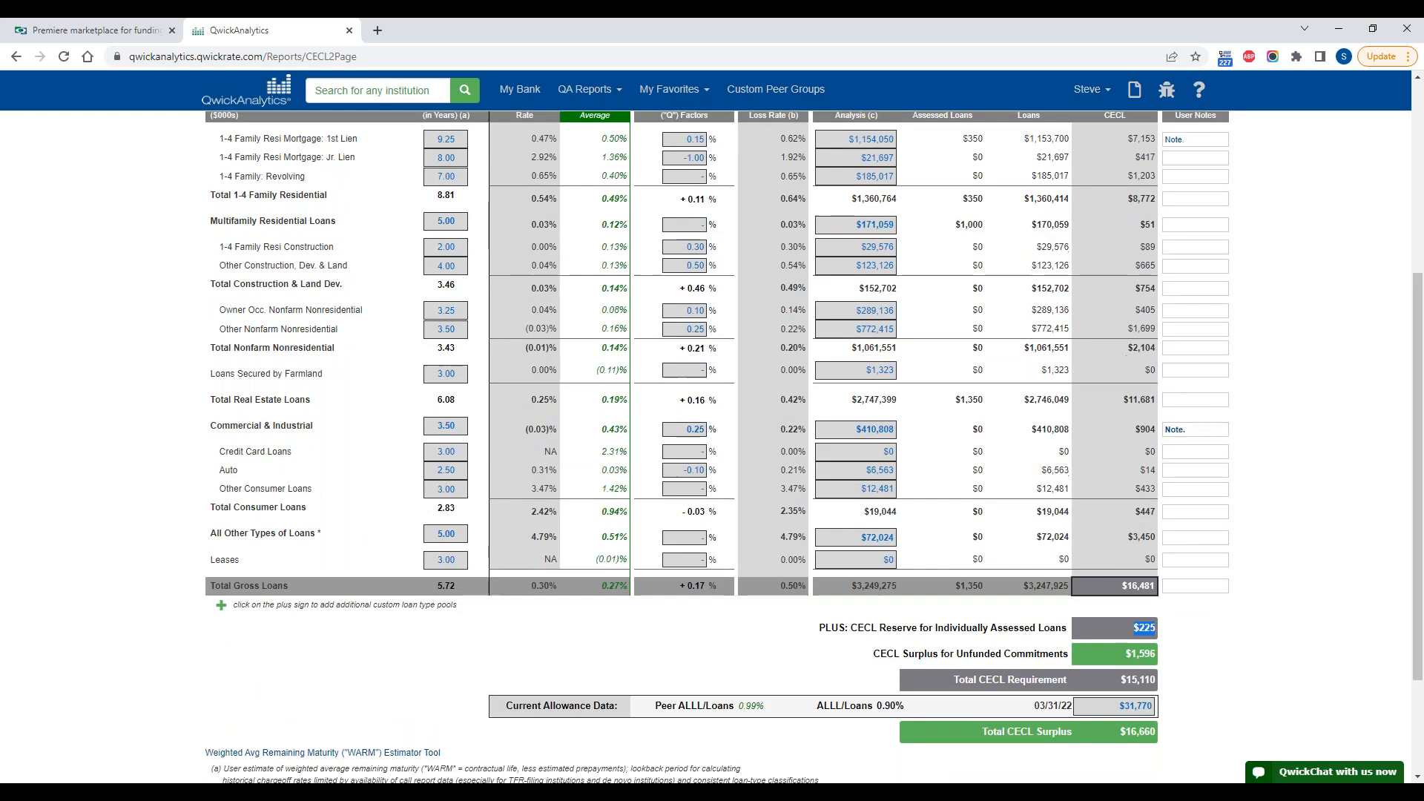
scroll(634, 669, "up", 1)
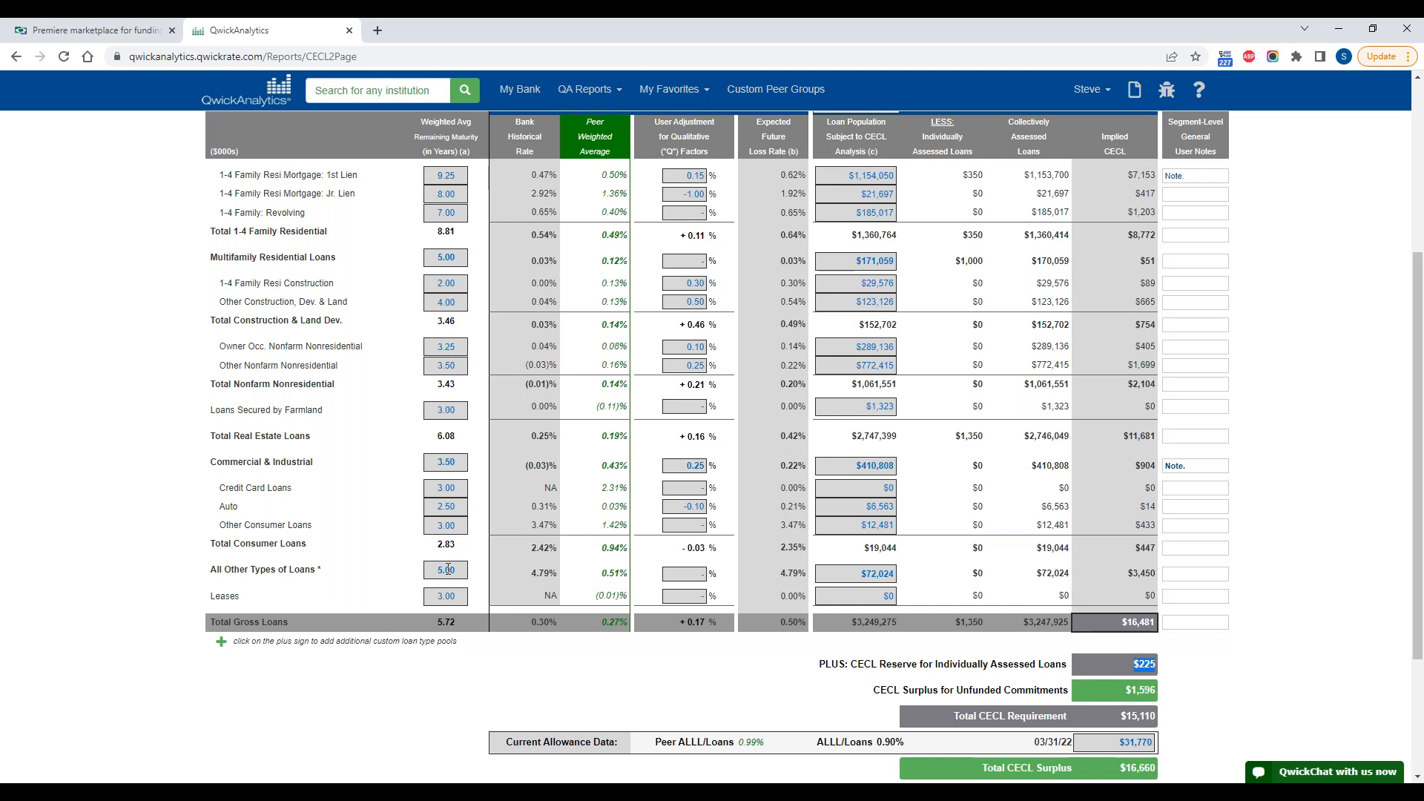
scroll(356, 504, "up", 1)
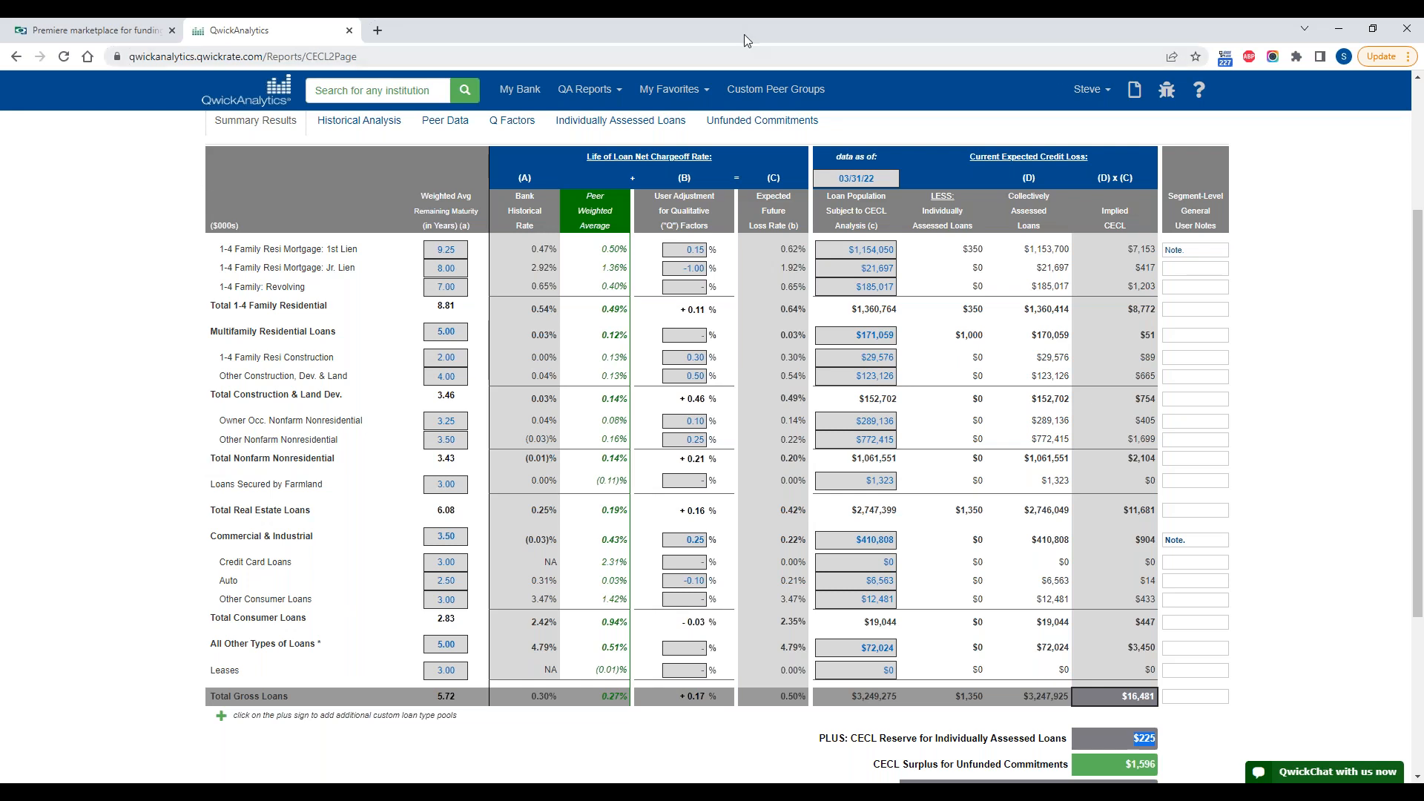
Step: Review the Unfunded Commitments calculation, dismissing the mismatch warning on the unconditionally cancellable amount
left_click(762, 120)
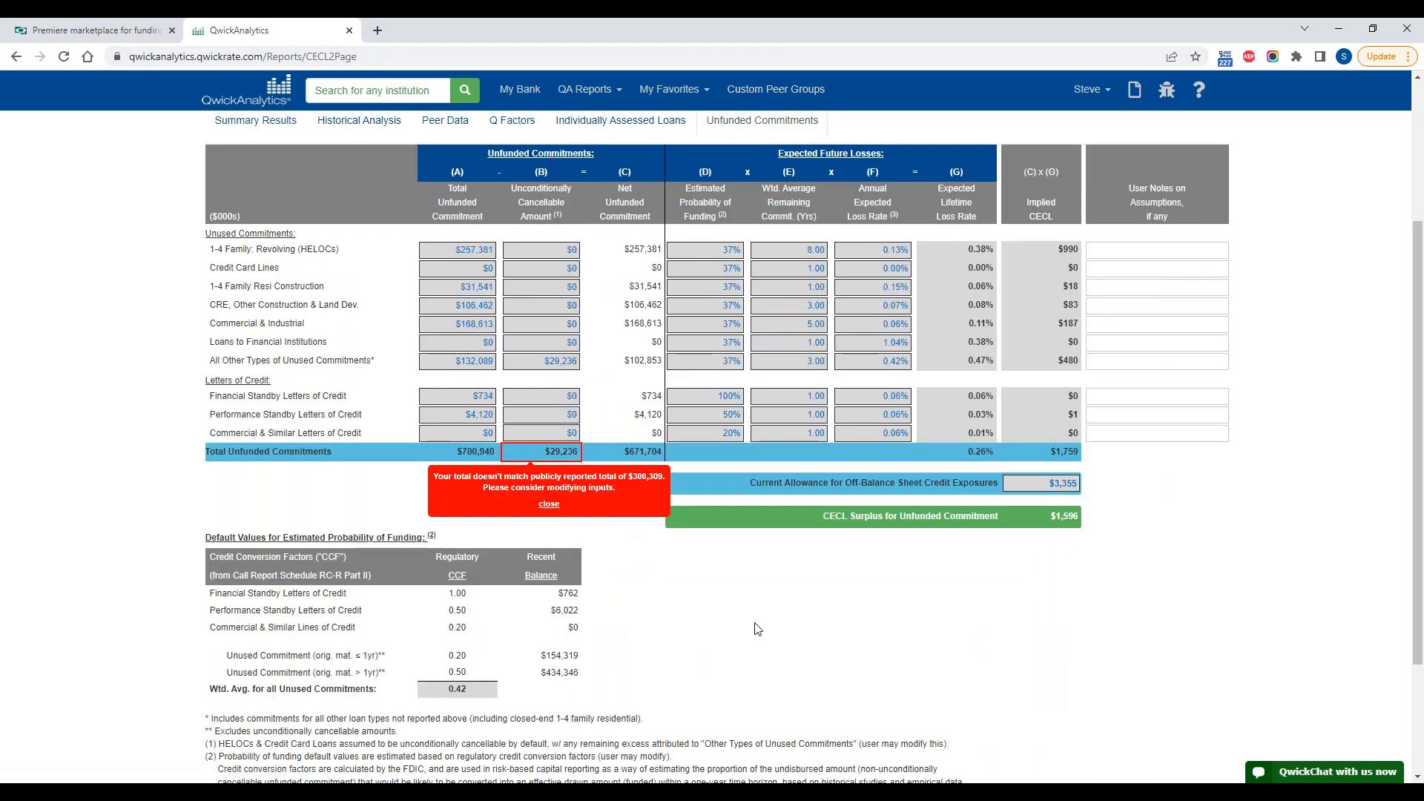
left_click(549, 504)
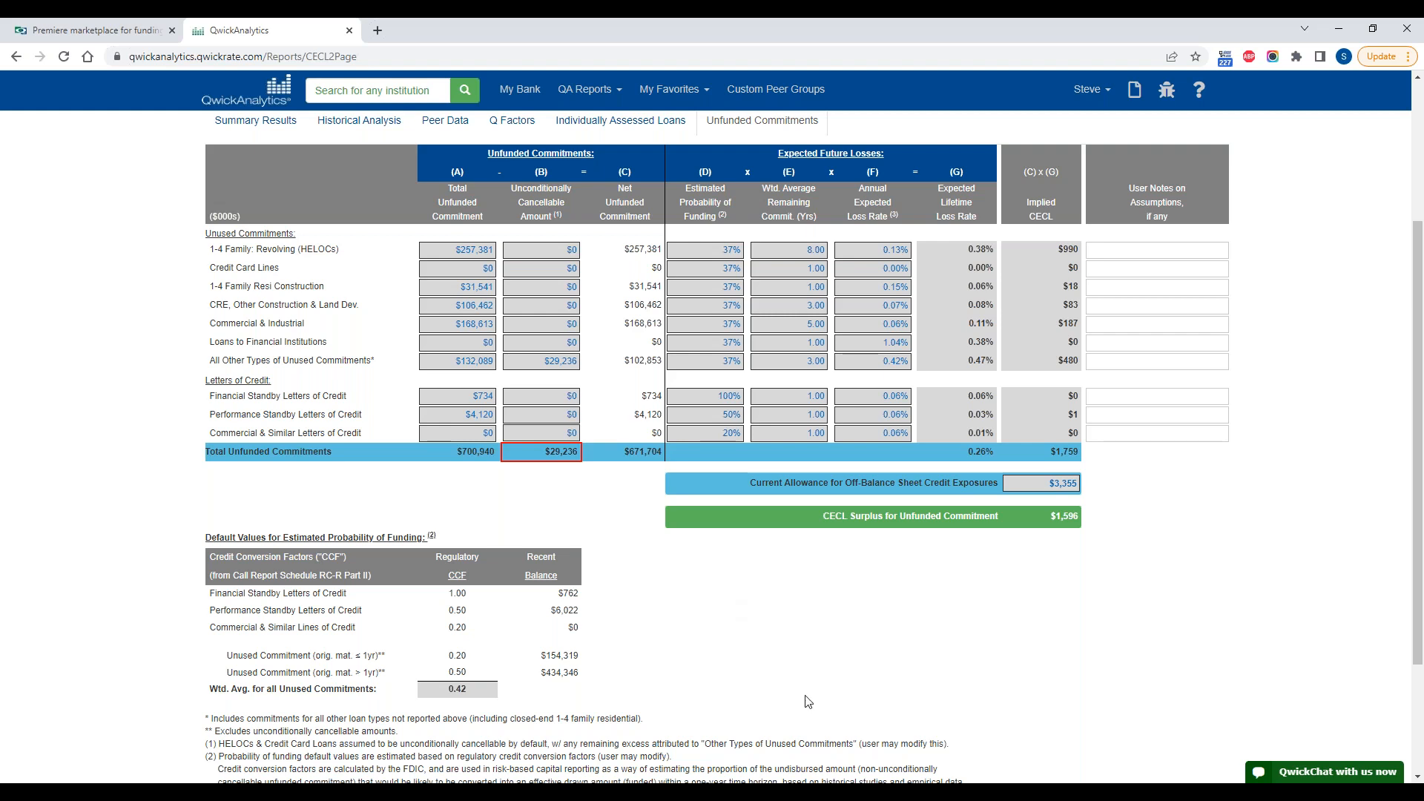
scroll(808, 697, "up", 1)
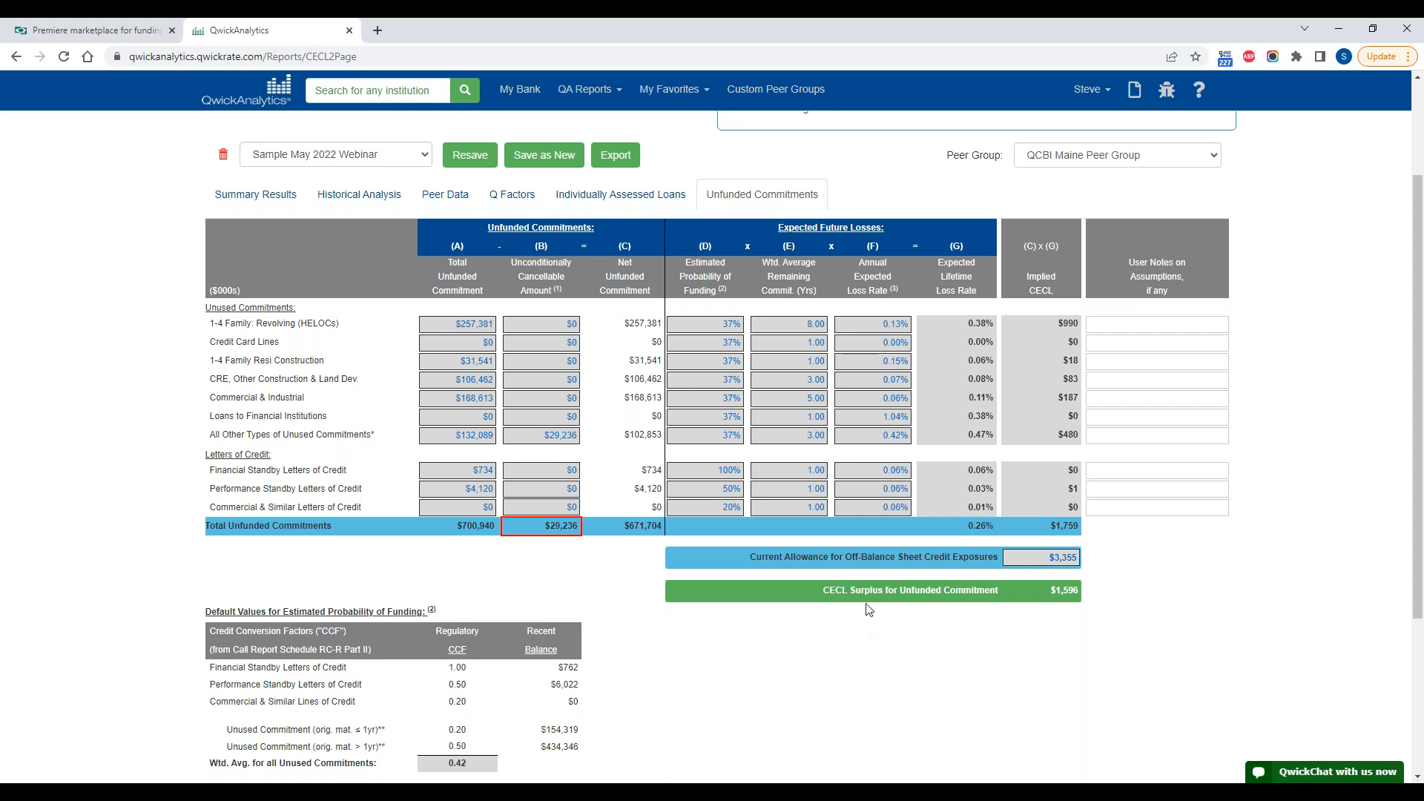
scroll(823, 592, "up", 2)
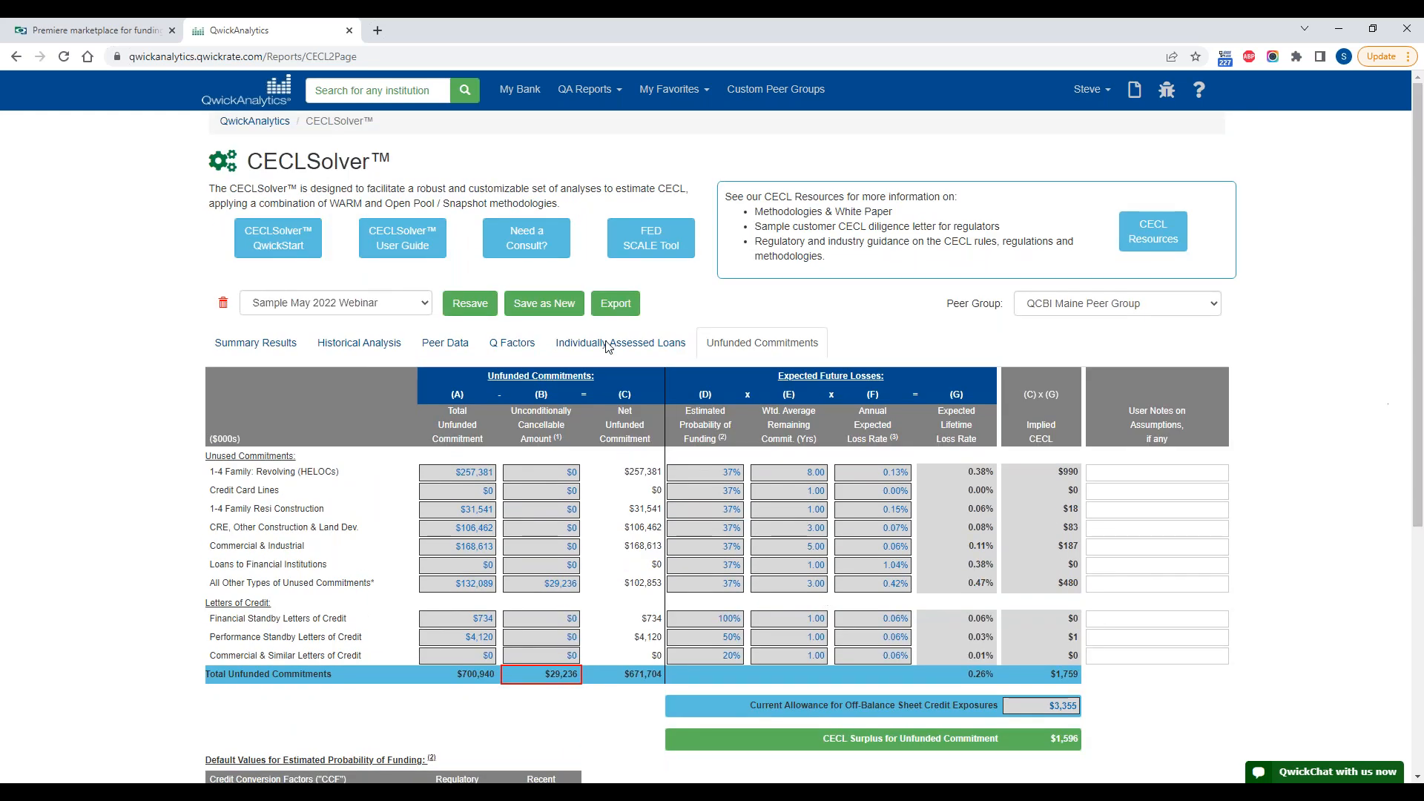
Step: Return to the Summary Results and review the total CECL requirement against the current allowance data
left_click(245, 346)
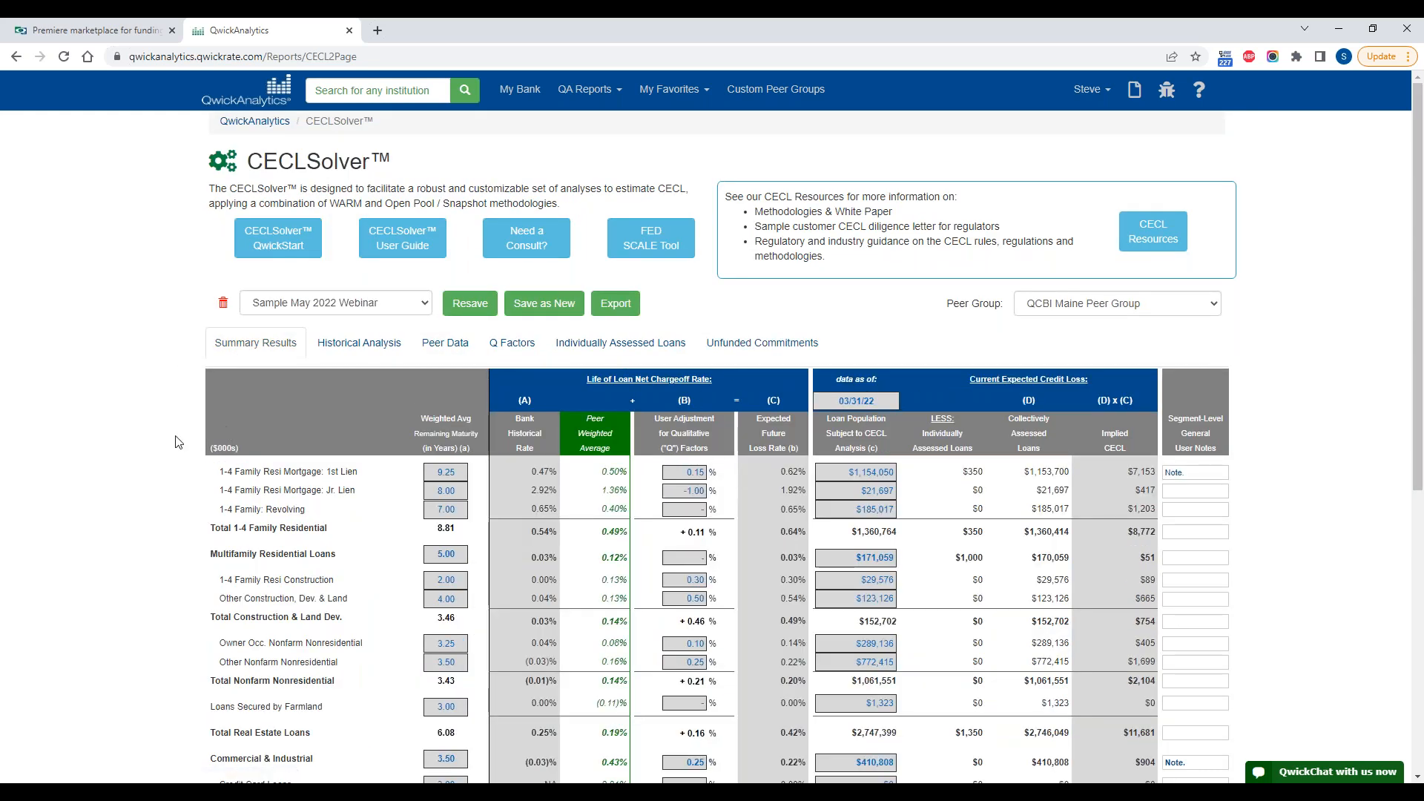
scroll(793, 547, "down", 4)
scroll(1081, 674, "down", 1)
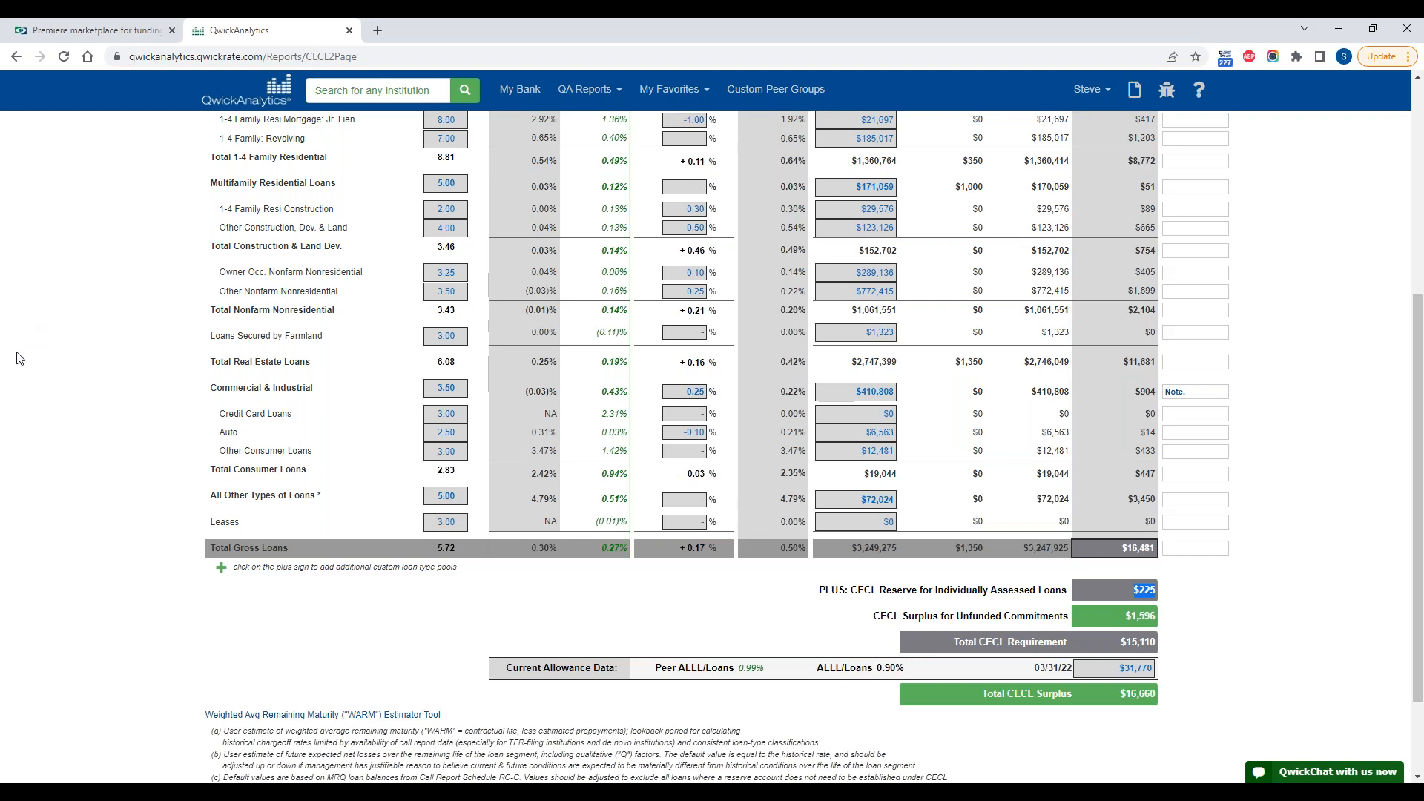
Step: Save the current analysis as a new scenario named "test june 2022"
scroll(88, 475, "up", 5)
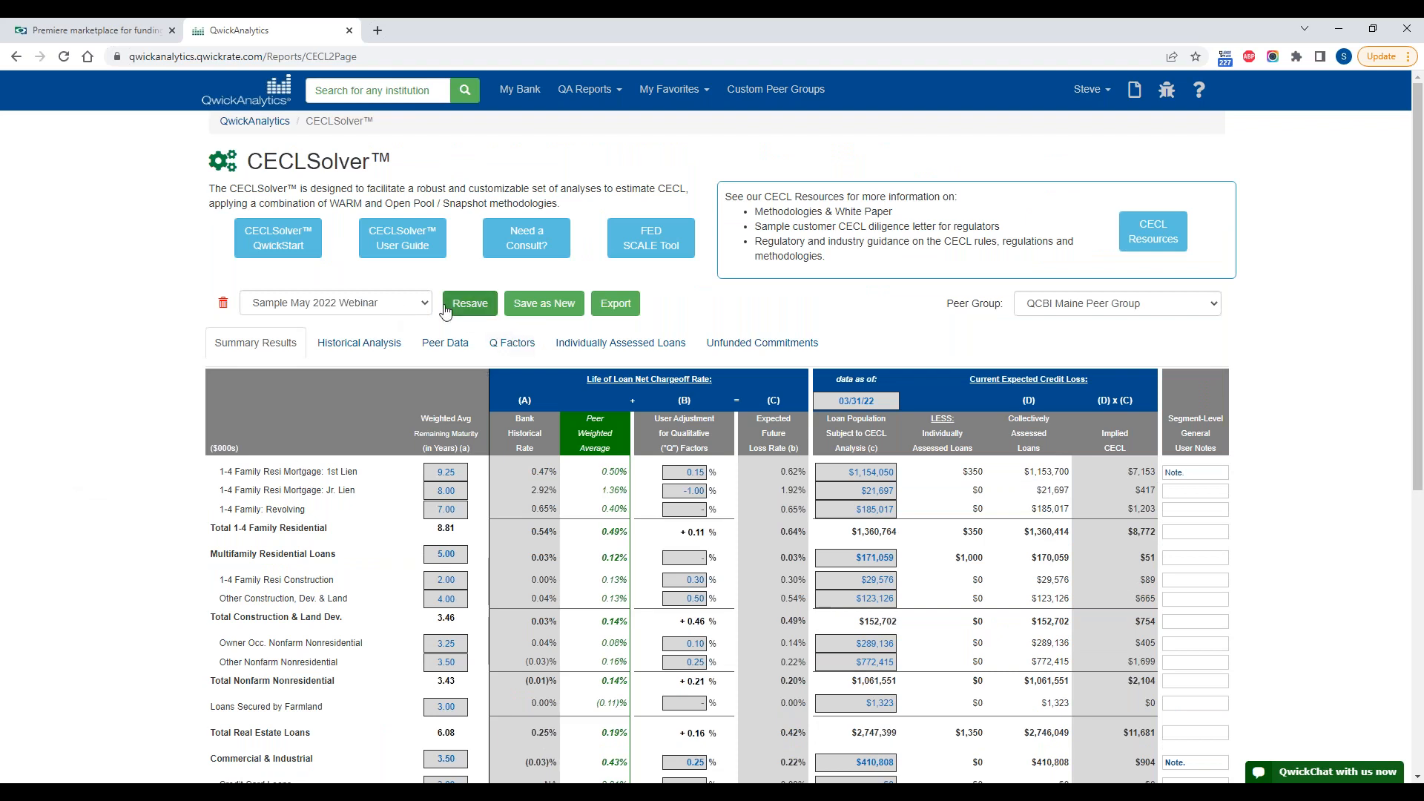
left_click(528, 303)
left_click(552, 176)
type("test june 2022")
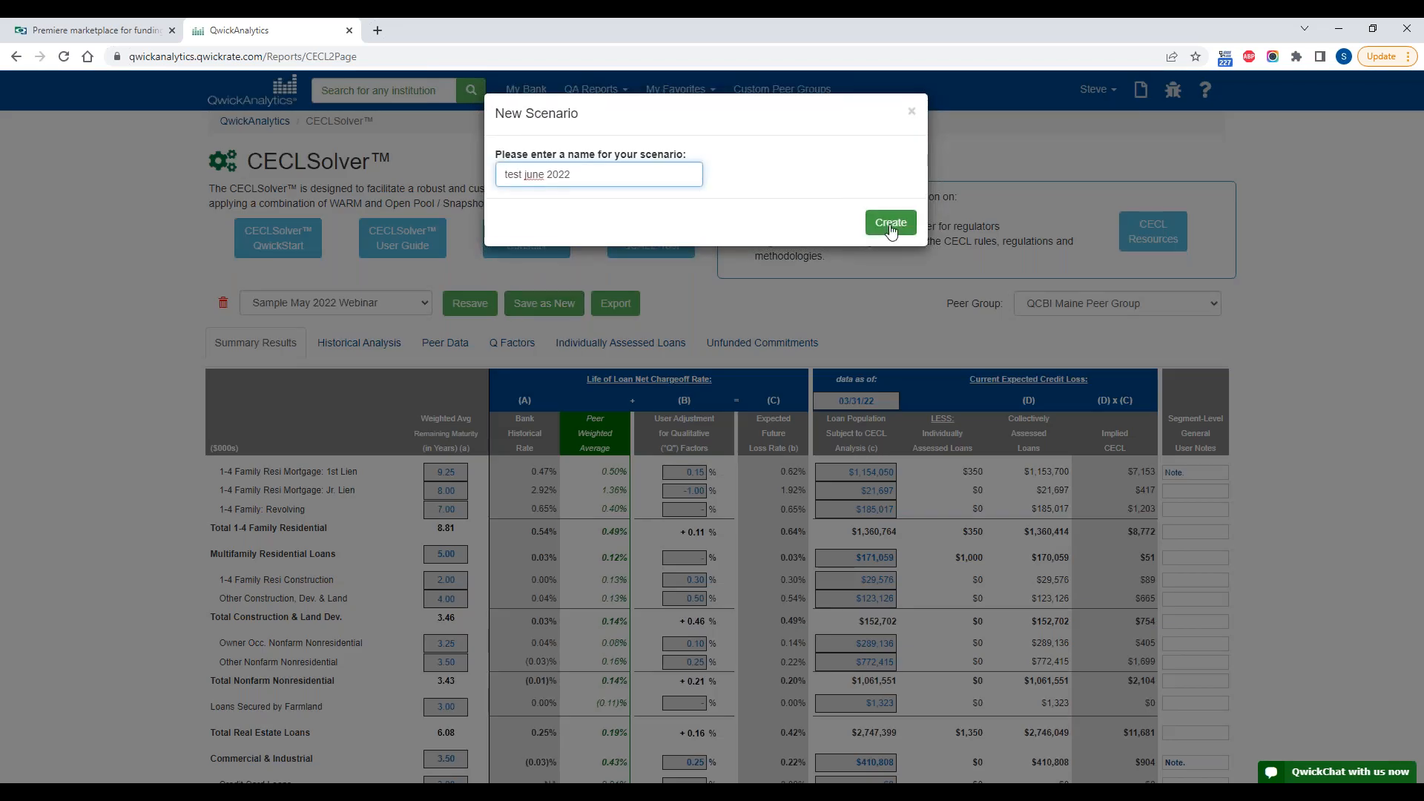
left_click(890, 226)
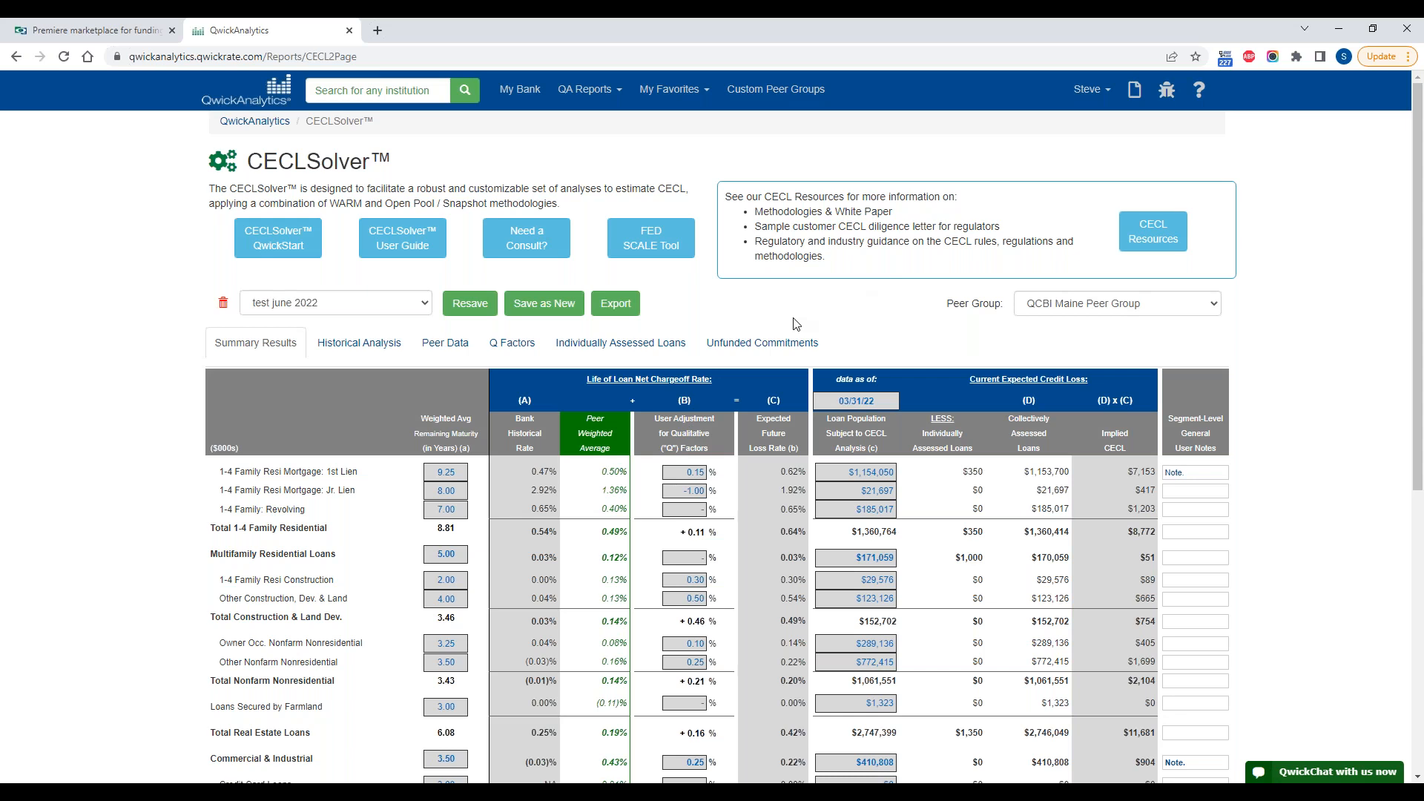
Step: Look through the list of saved scenarios without switching, and view the summary table of test june 2022
left_click(409, 307)
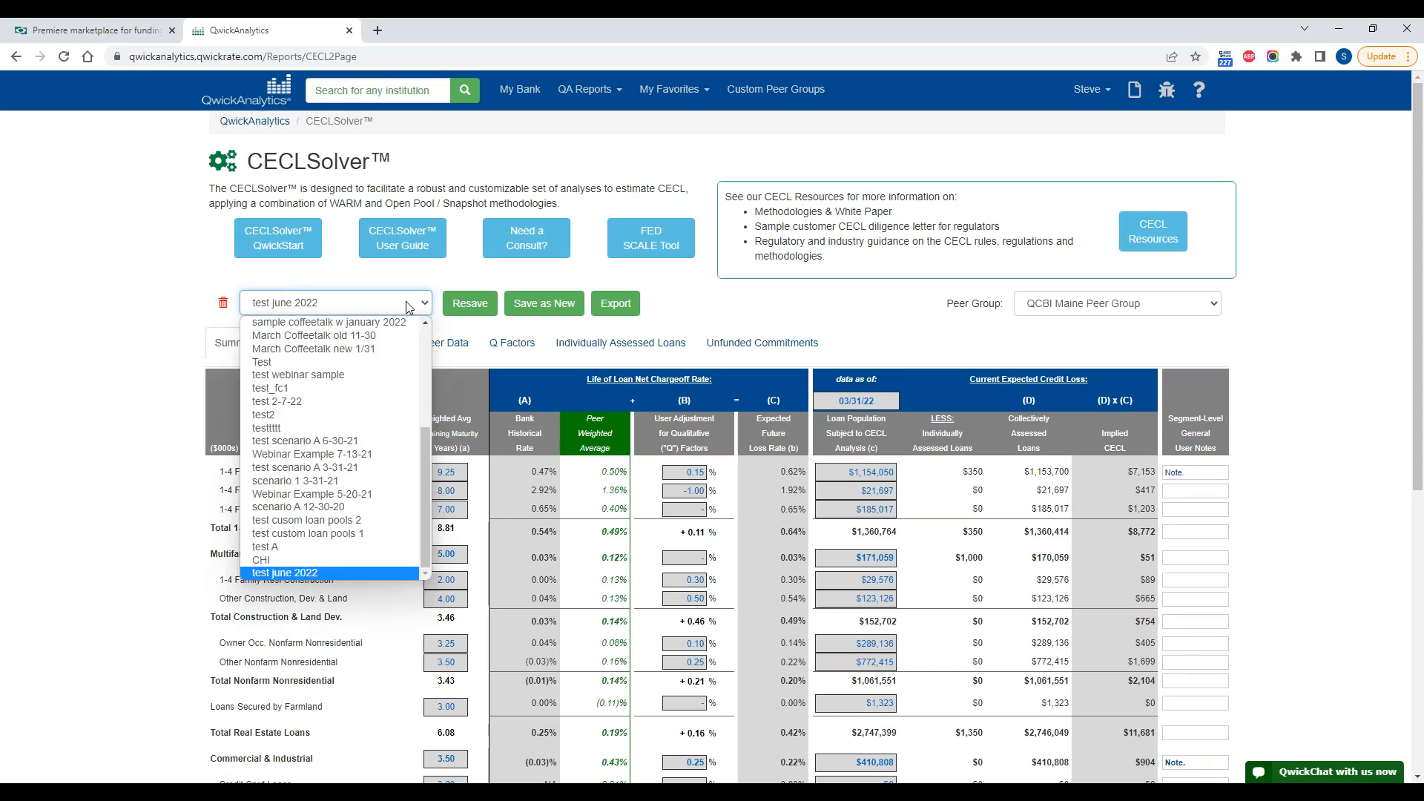
left_click(406, 301)
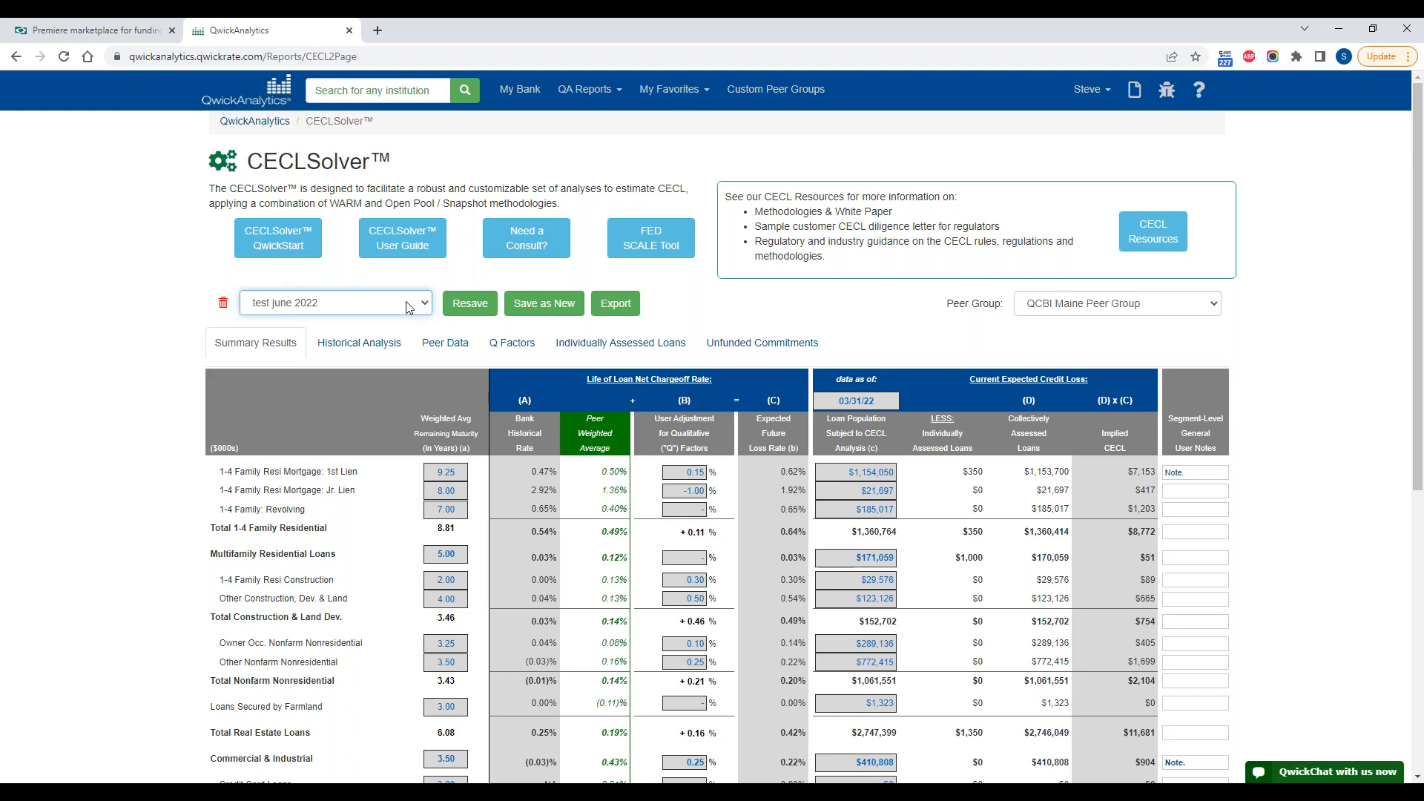
left_click(409, 308)
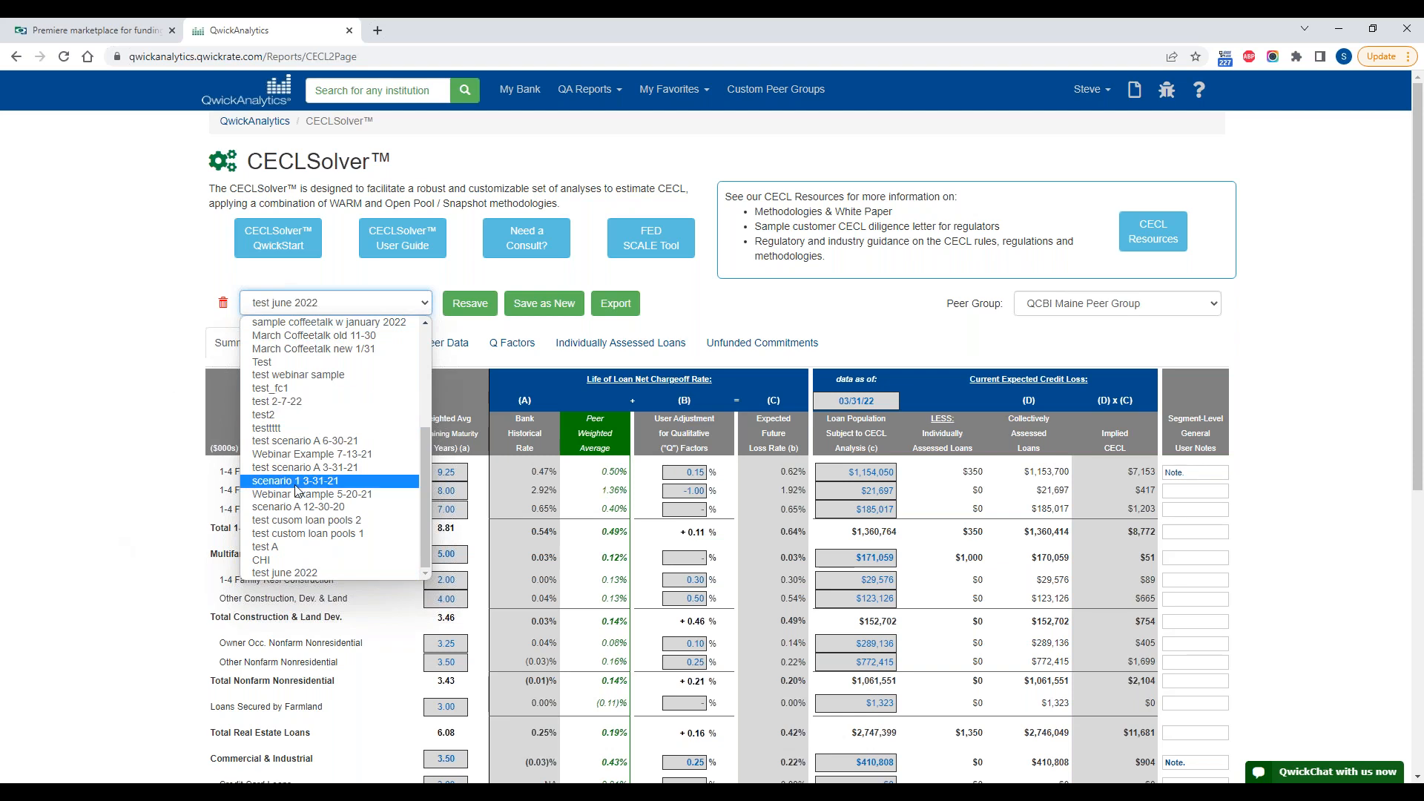
left_click(115, 430)
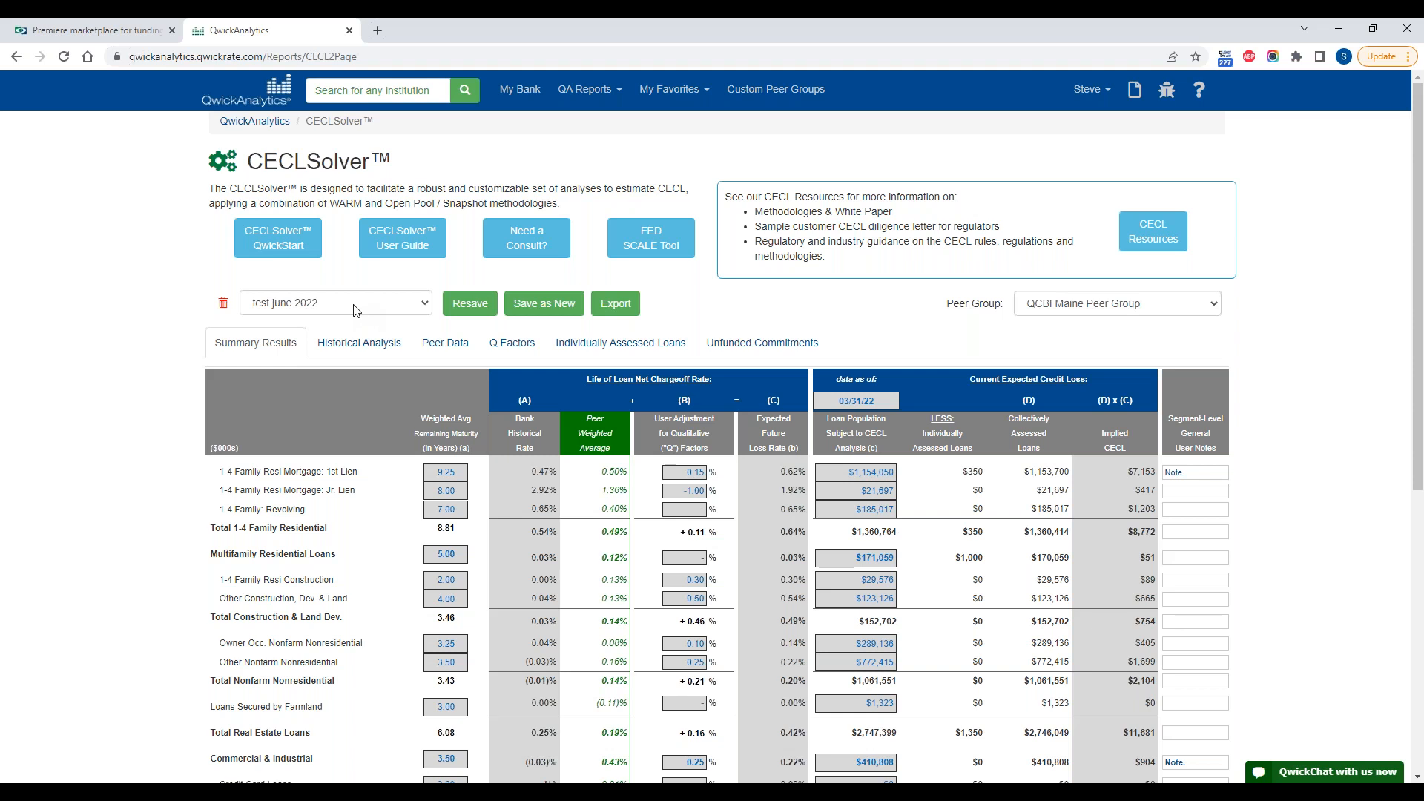
scroll(1194, 545, "down", 1)
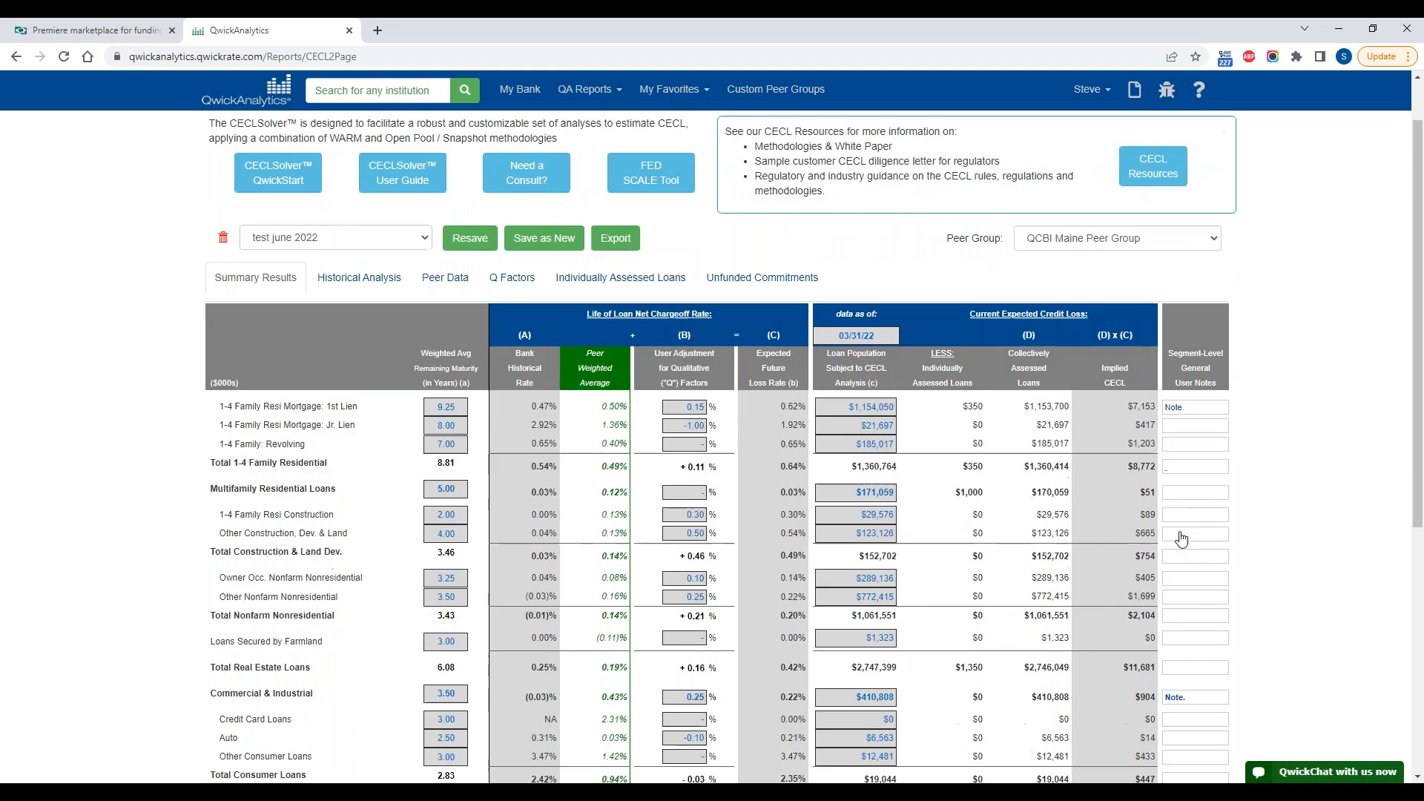
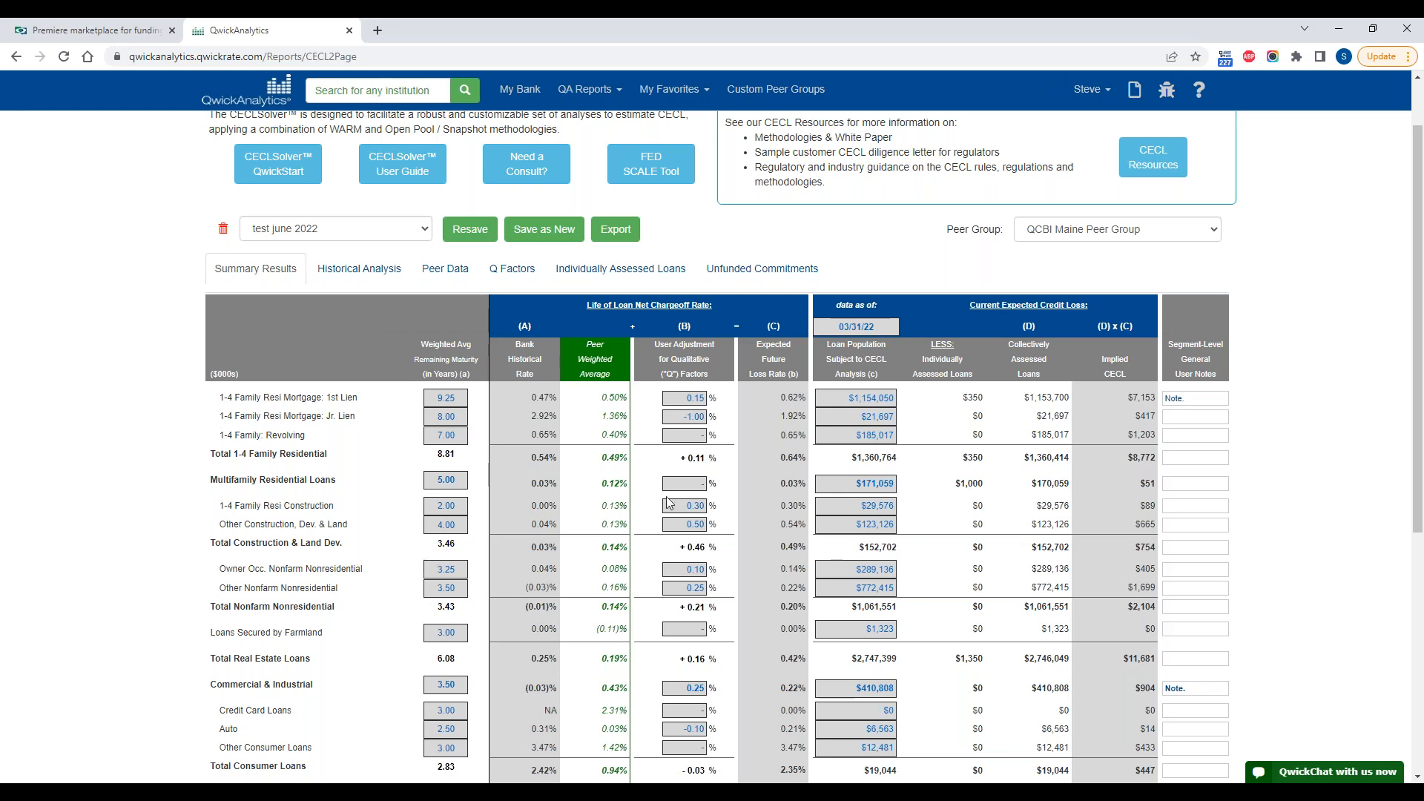
Step: Export the Summary Results, the full Historical Analysis and the Q Factors reports of the scenario as a PDF
left_click(616, 230)
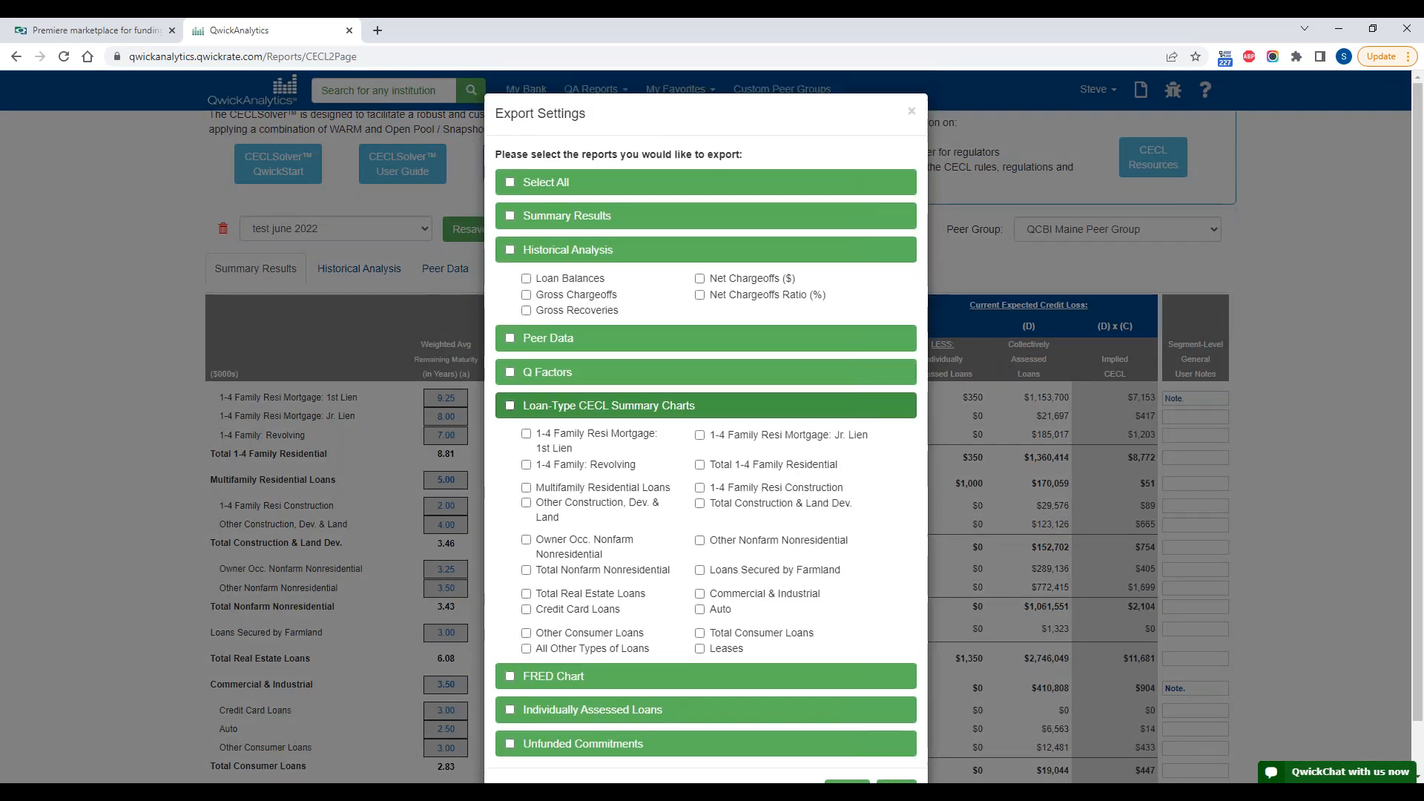
left_click(509, 183)
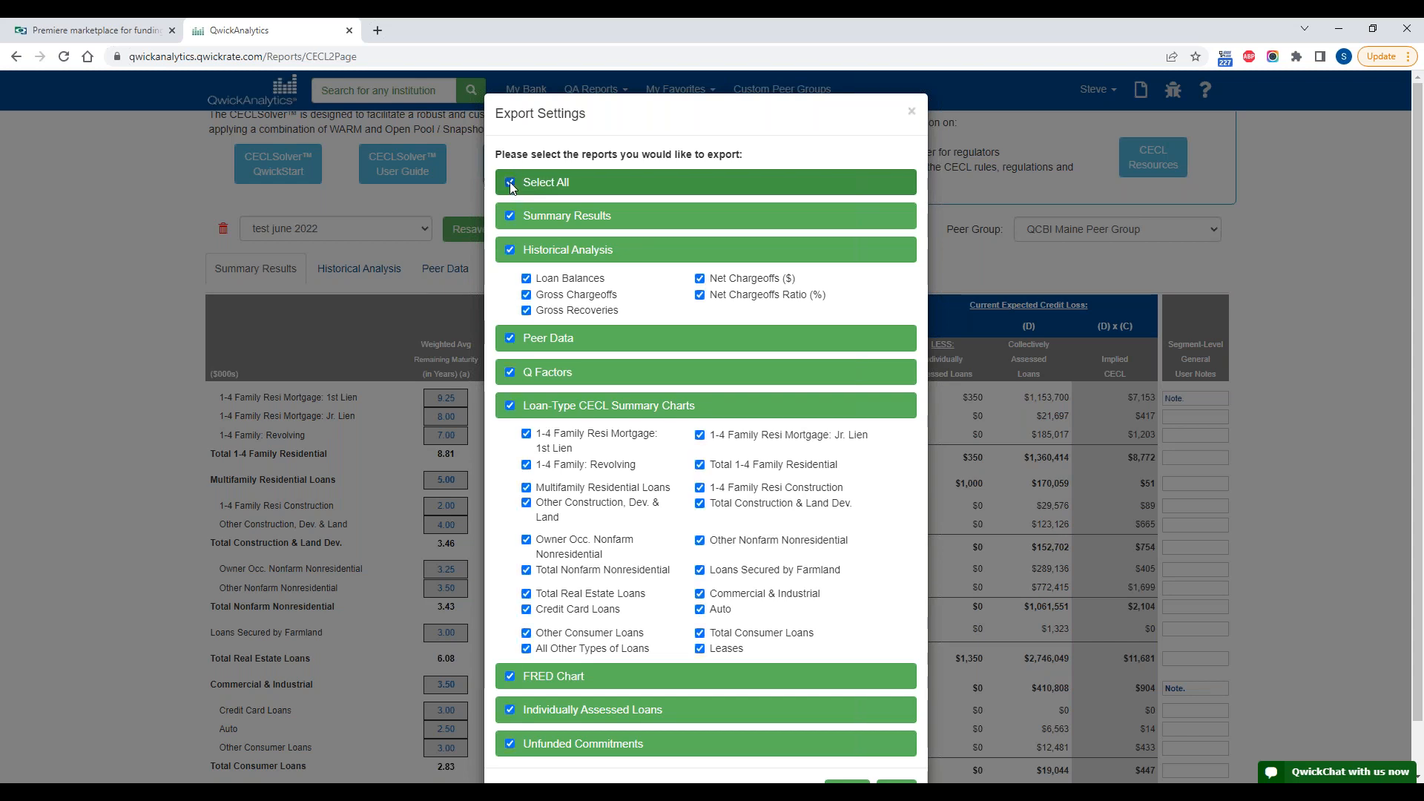
left_click(510, 181)
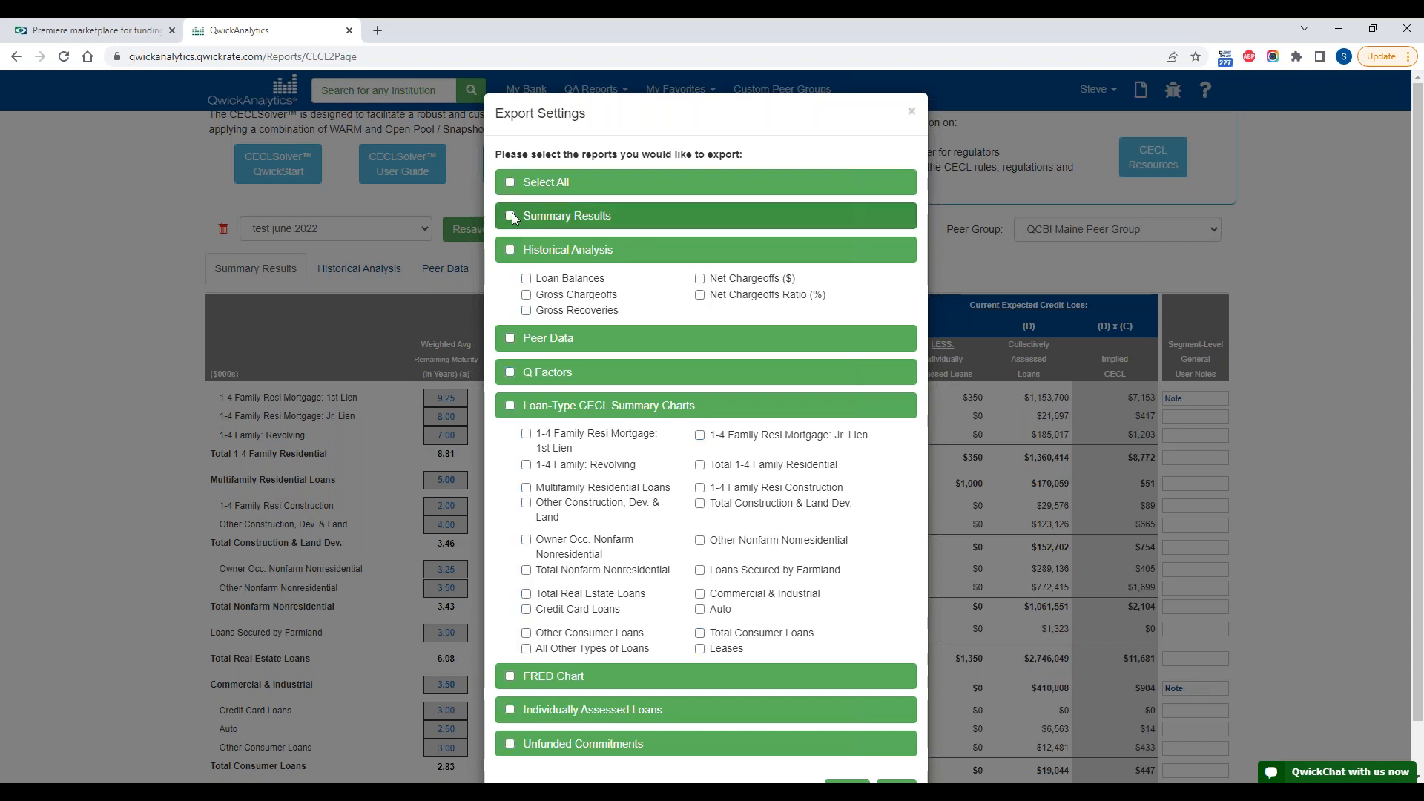
left_click(641, 222)
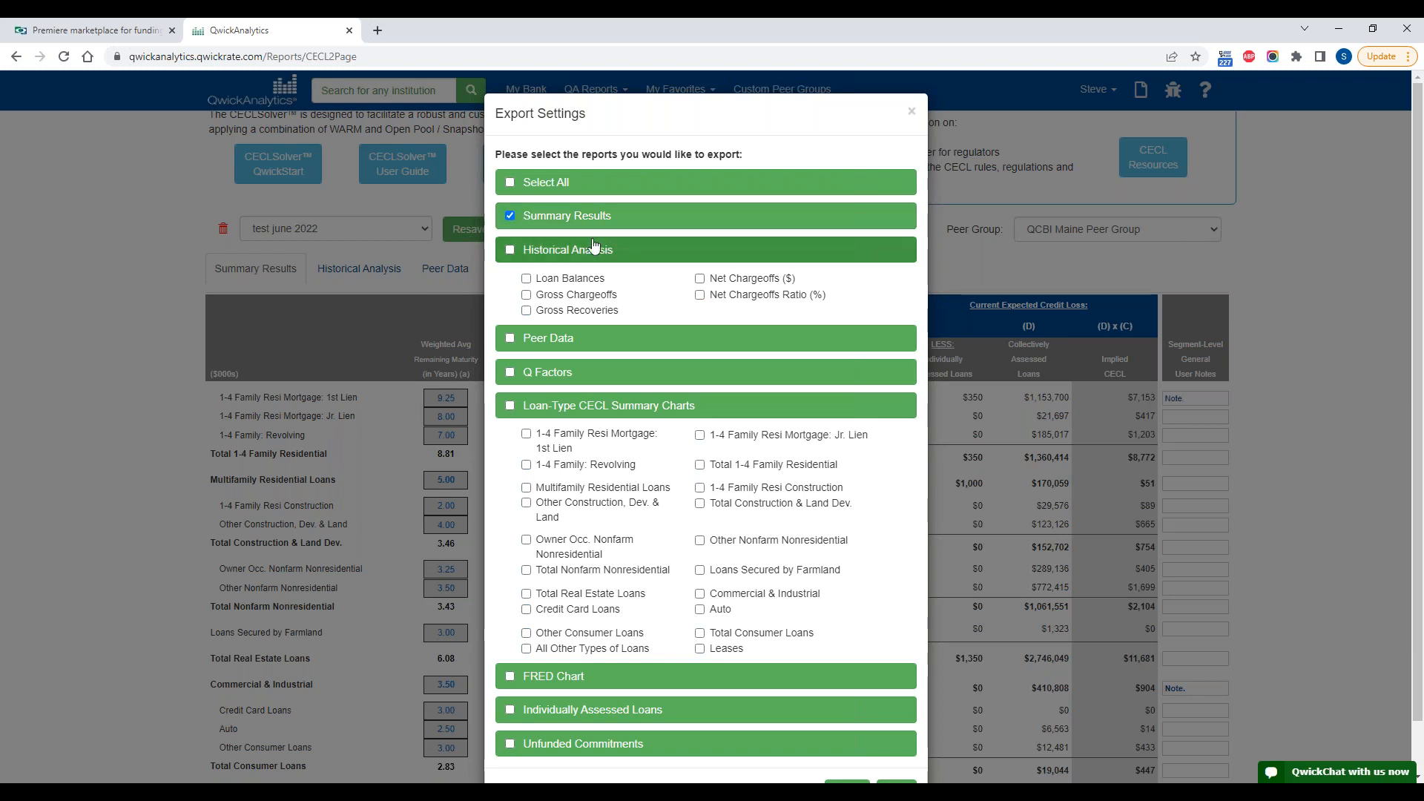
left_click(511, 249)
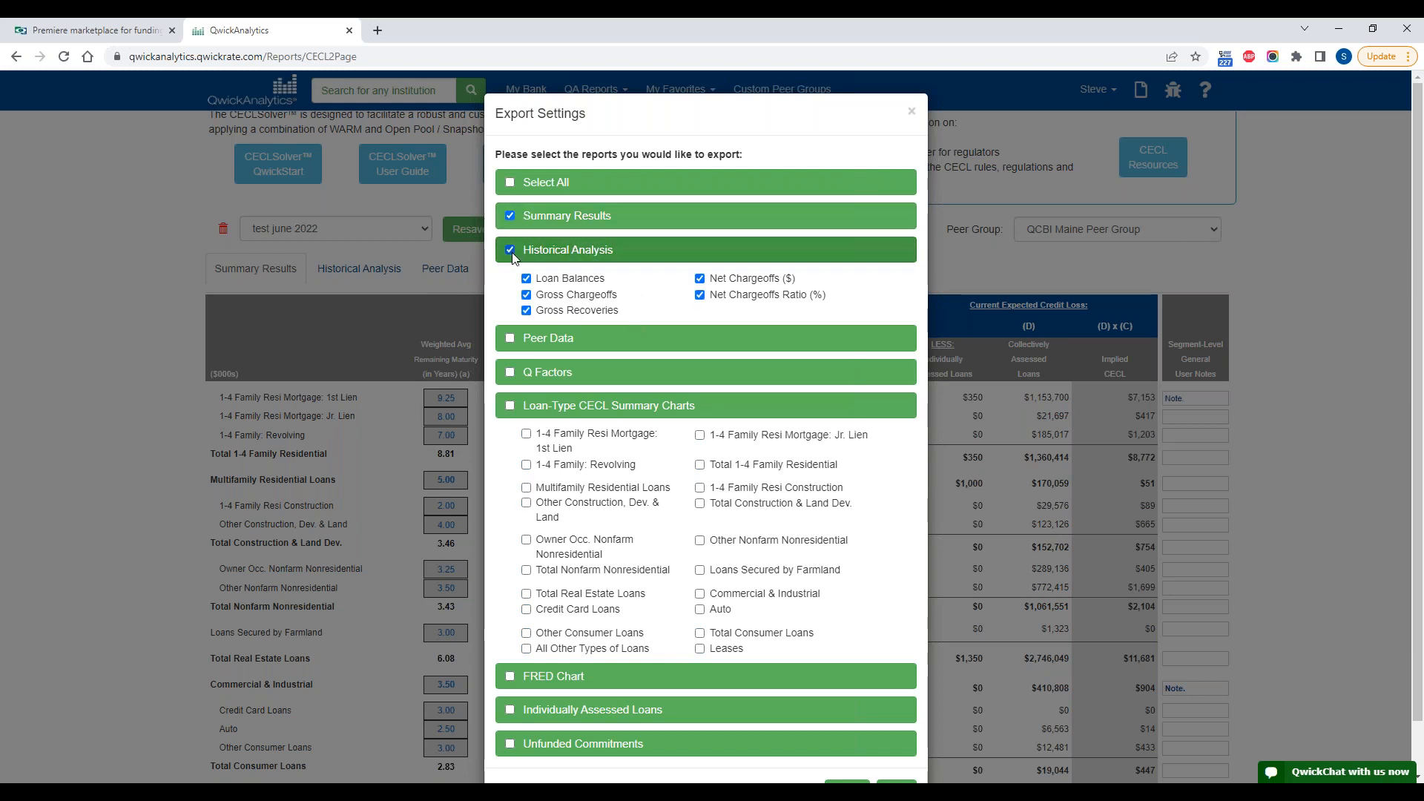
left_click(511, 375)
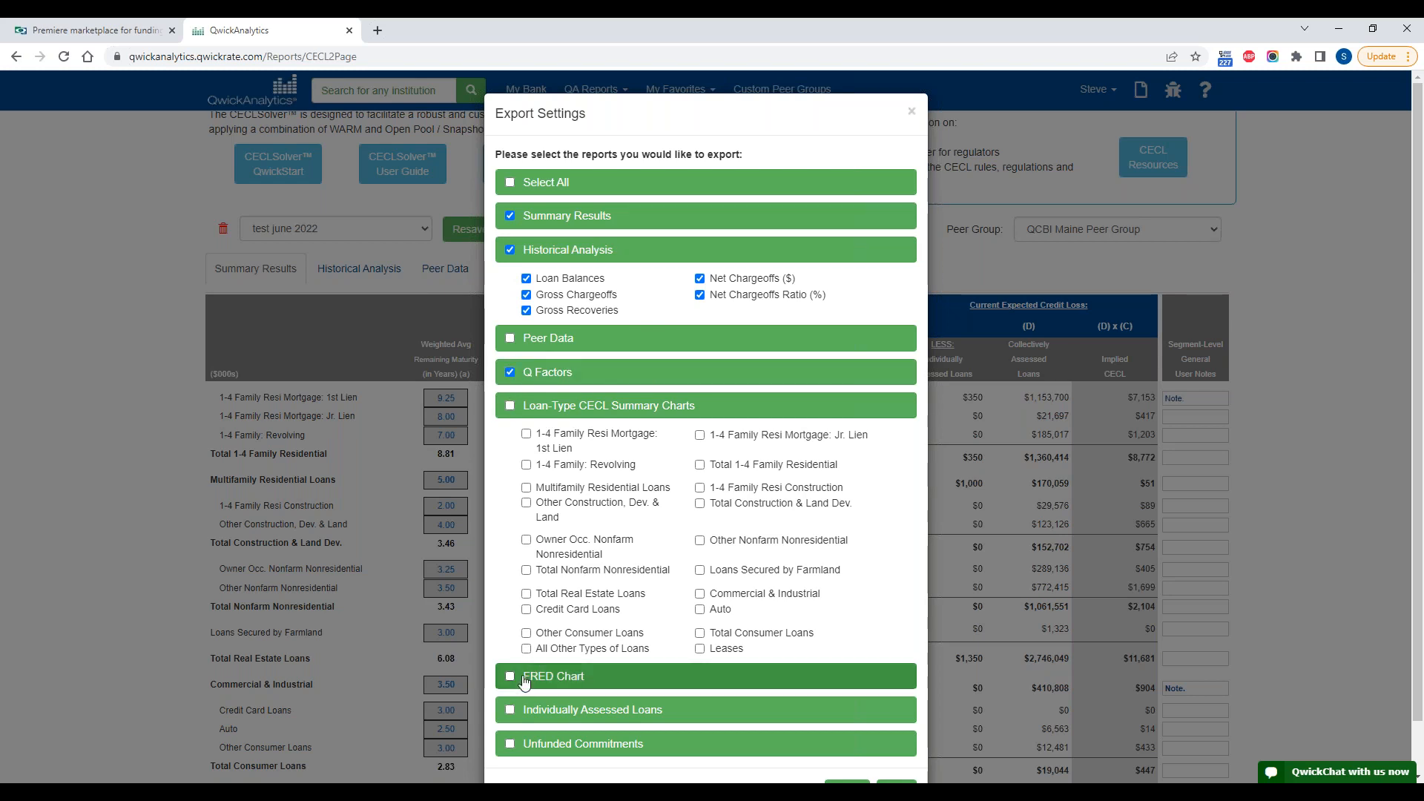
scroll(525, 690, "down", 1)
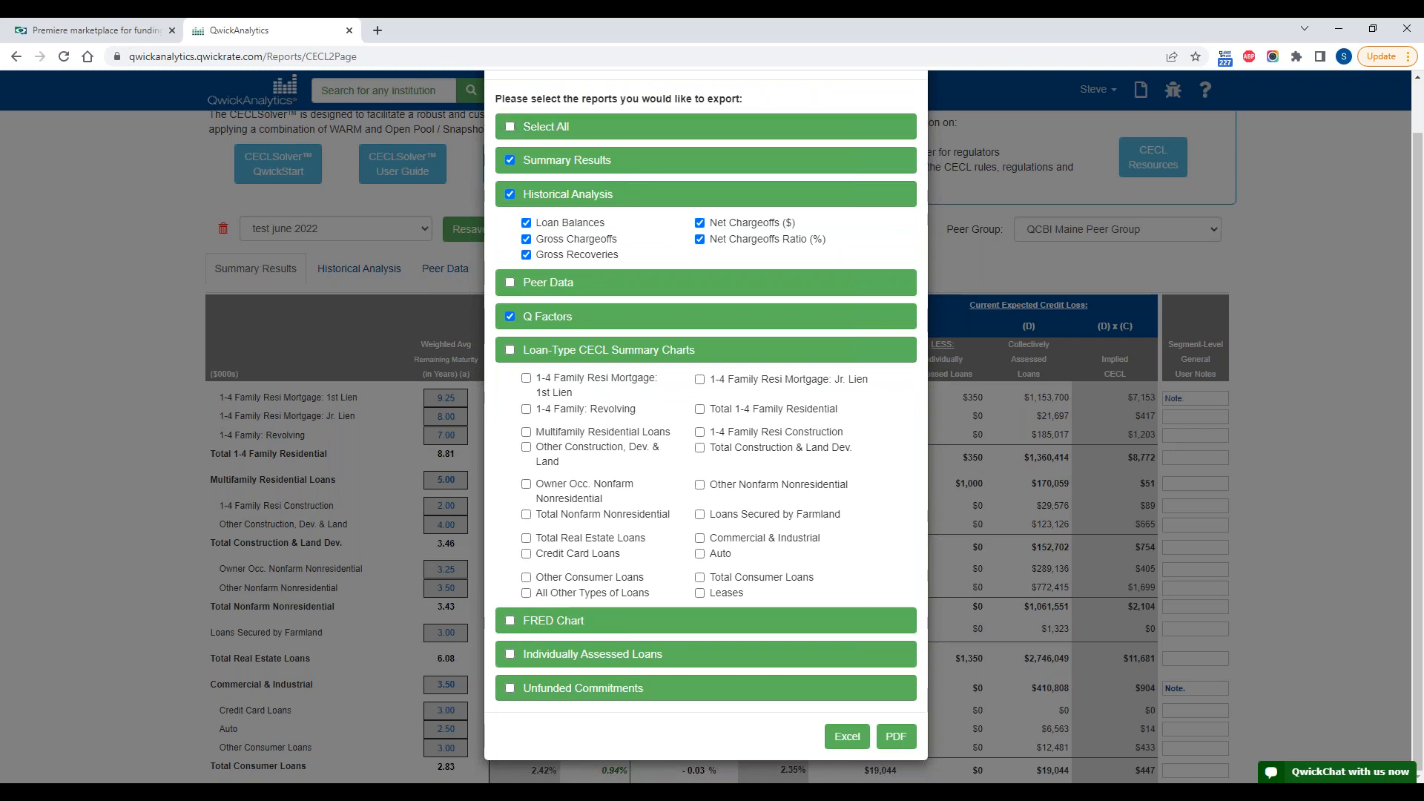
left_click(891, 746)
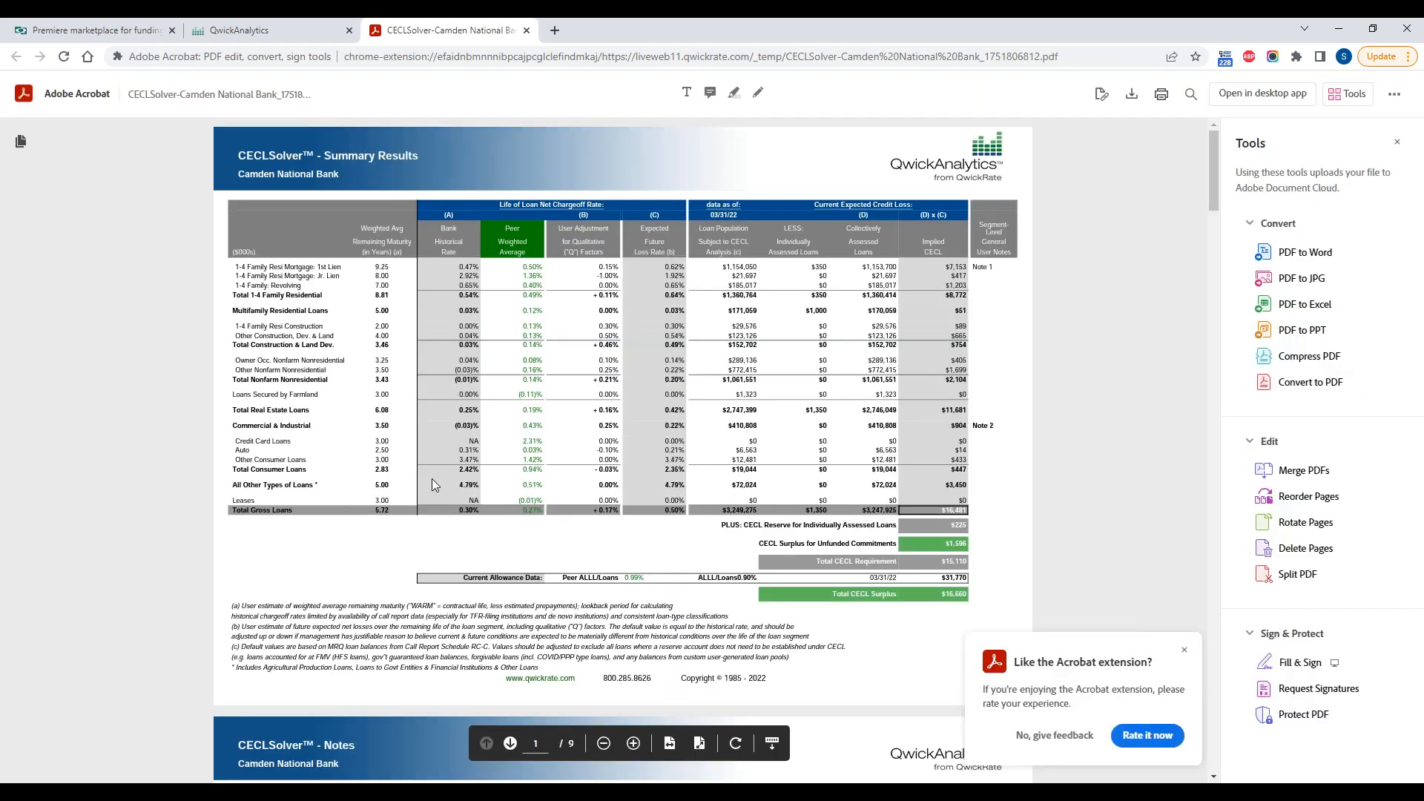
Step: Dismiss the Acrobat extension rating prompt and look through the exported PDF's summary and Historical Analysis pages
left_click(1184, 650)
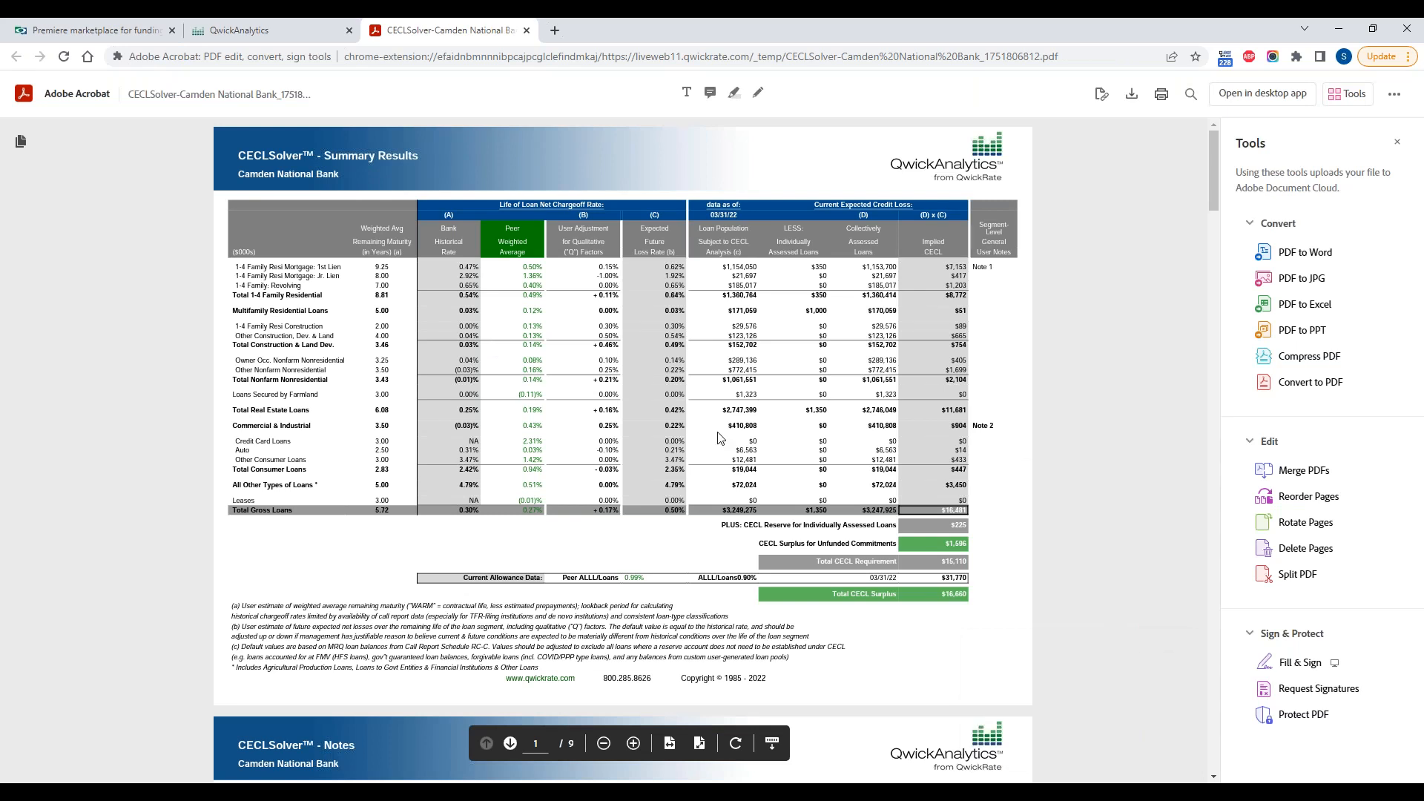
scroll(718, 438, "down", 15)
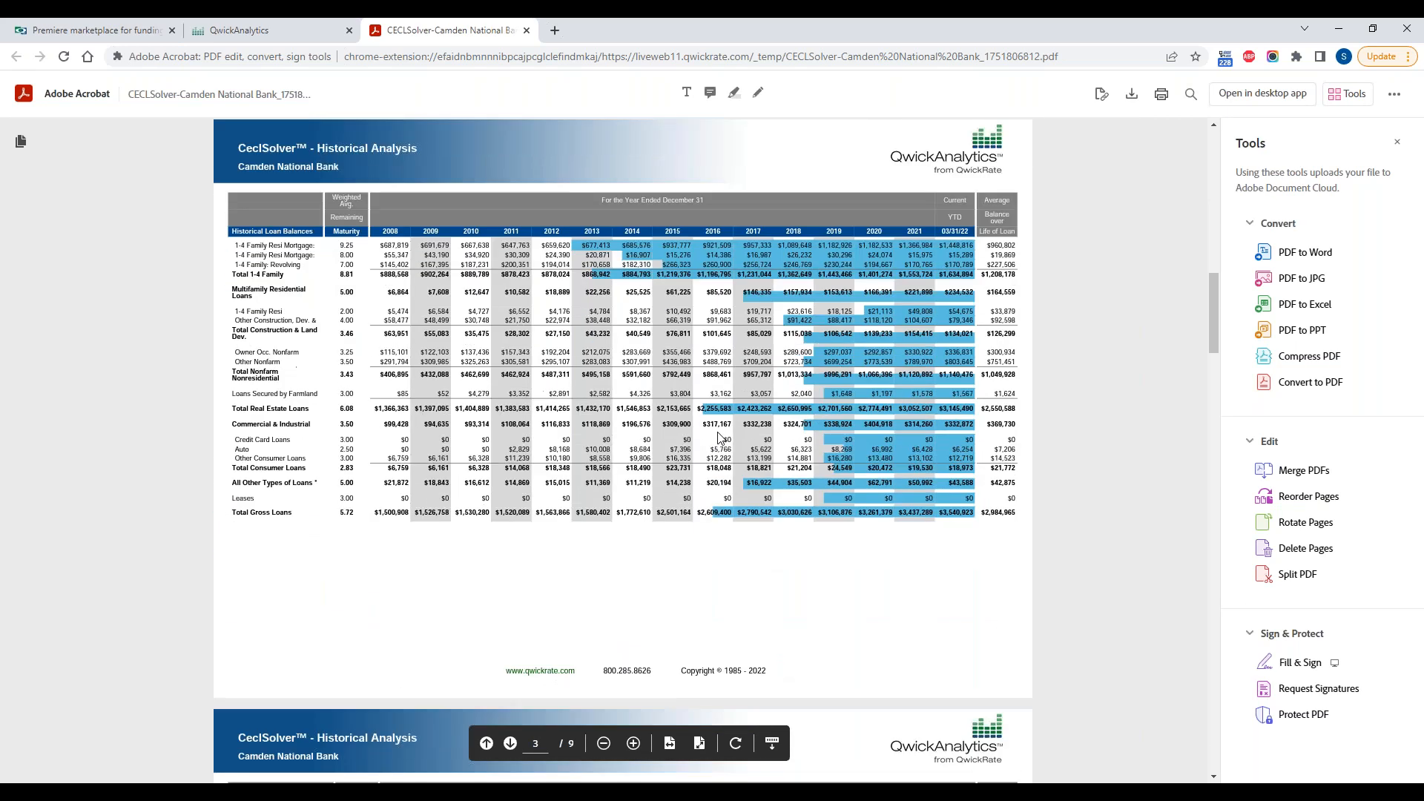
scroll(717, 437, "down", 20)
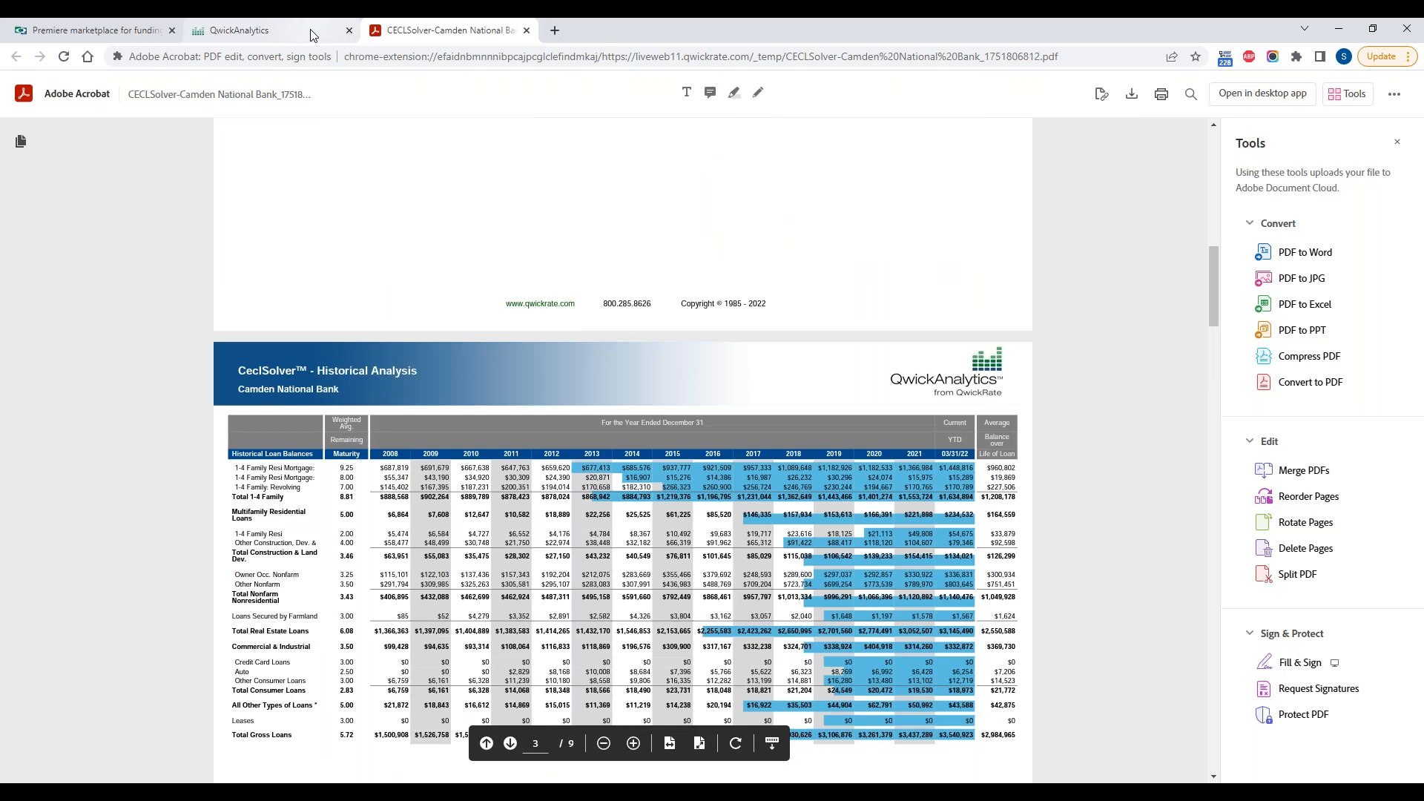
Step: Export the same report selection from CECLSolver to Excel and open the downloaded workbook with editing enabled
left_click(315, 30)
left_click(621, 237)
scroll(822, 707, "down", 1)
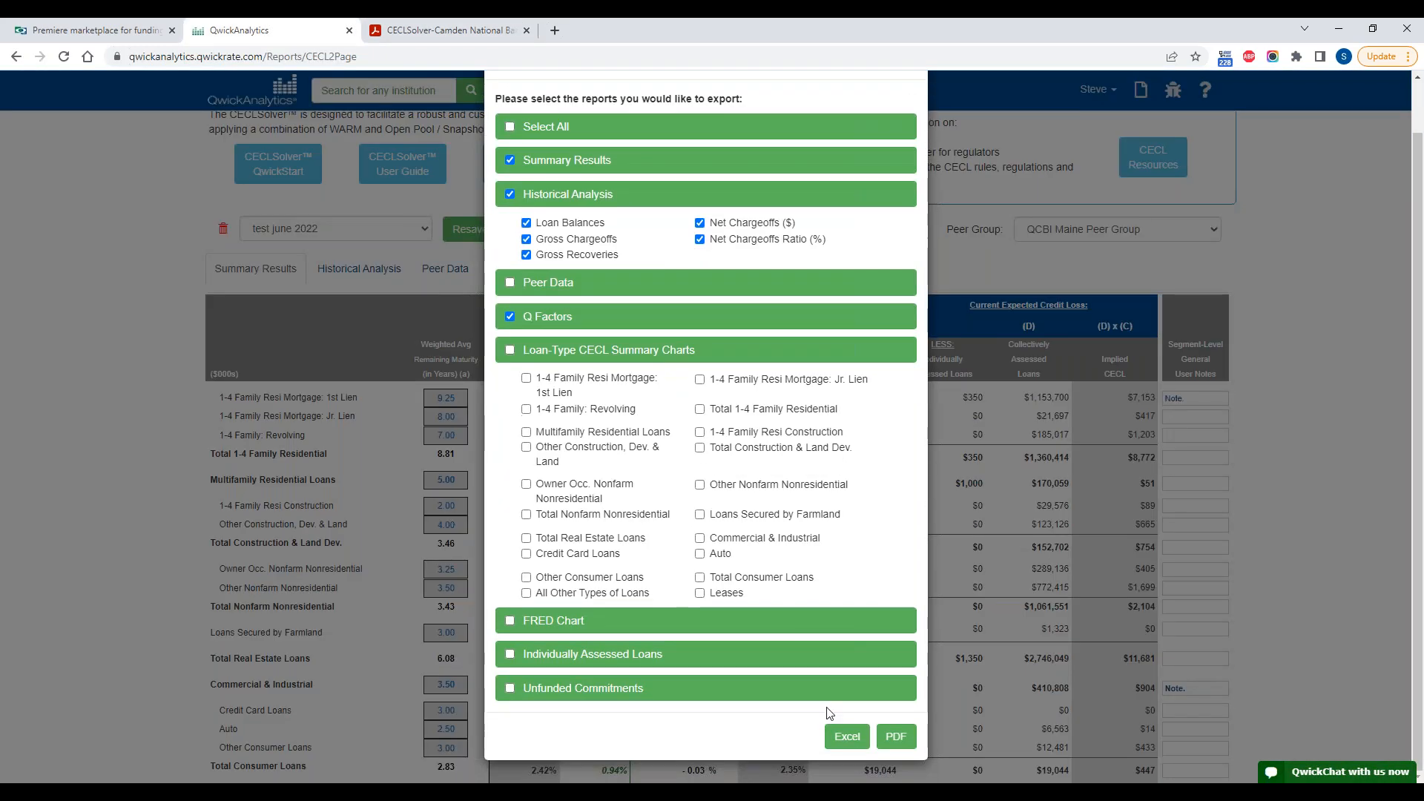
left_click(844, 738)
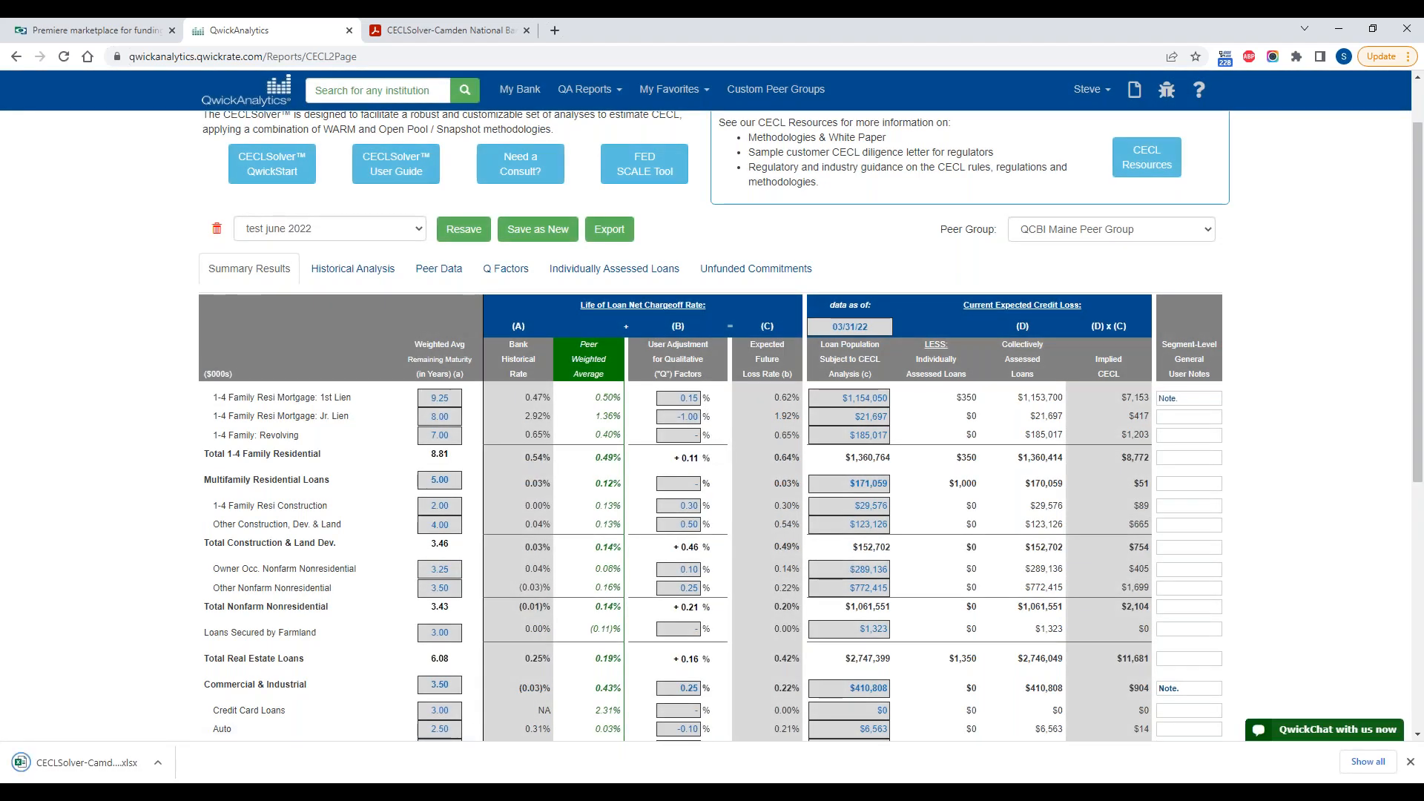
left_click(87, 759)
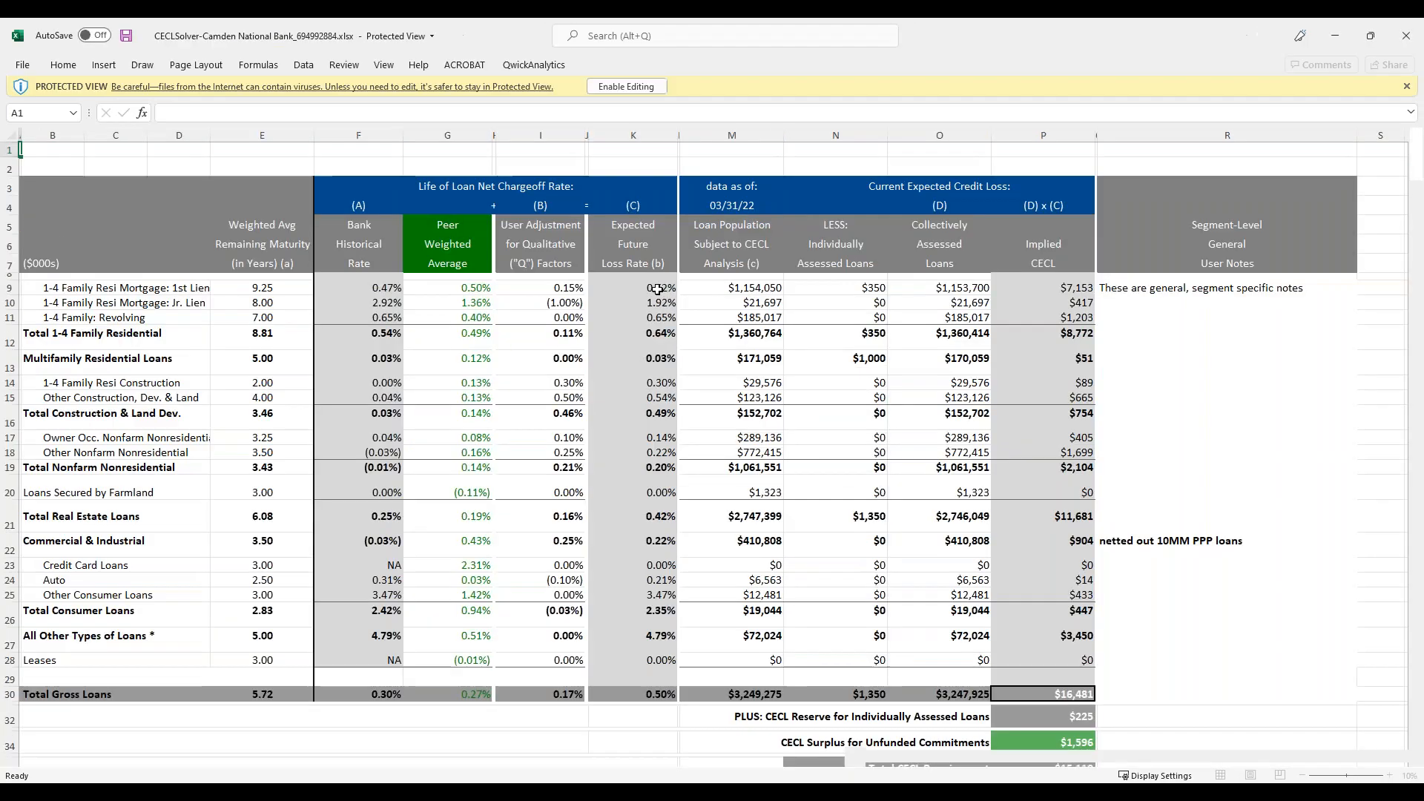
left_click(614, 87)
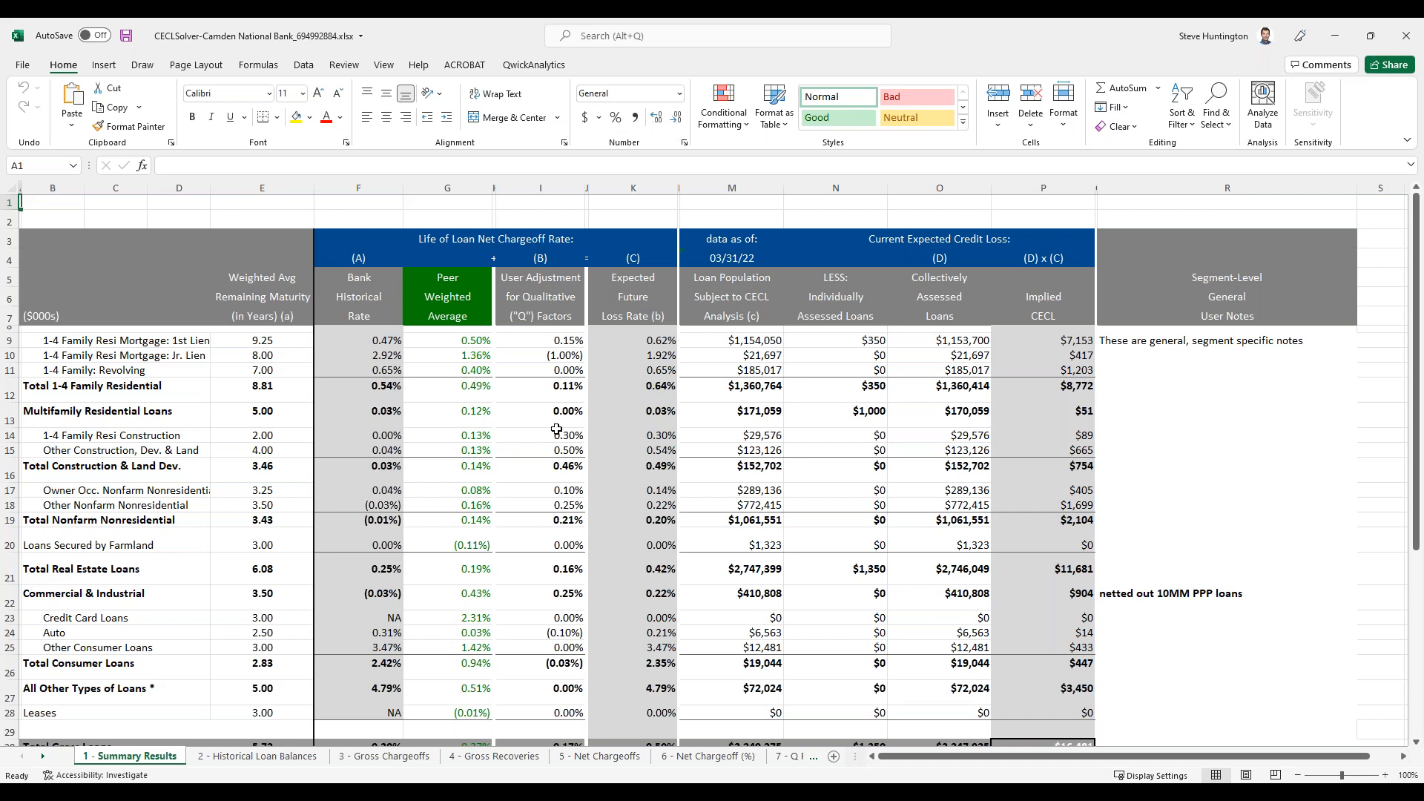
Step: Look through the workbook's Summary Results, Historical Loan Balances, Gross Chargeoffs, Net Chargeoff (%) and Q Factors sheets
left_click(574, 489)
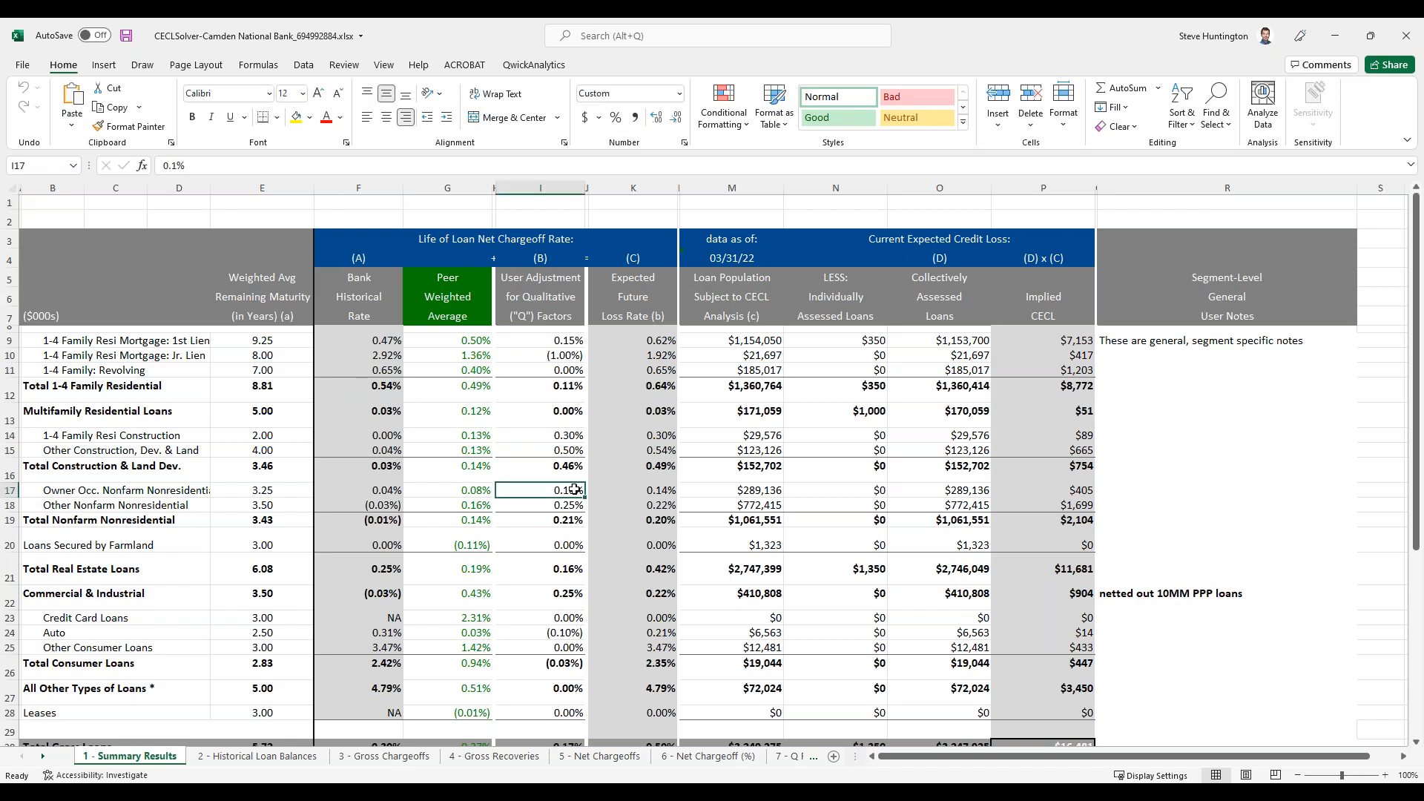
left_click(276, 757)
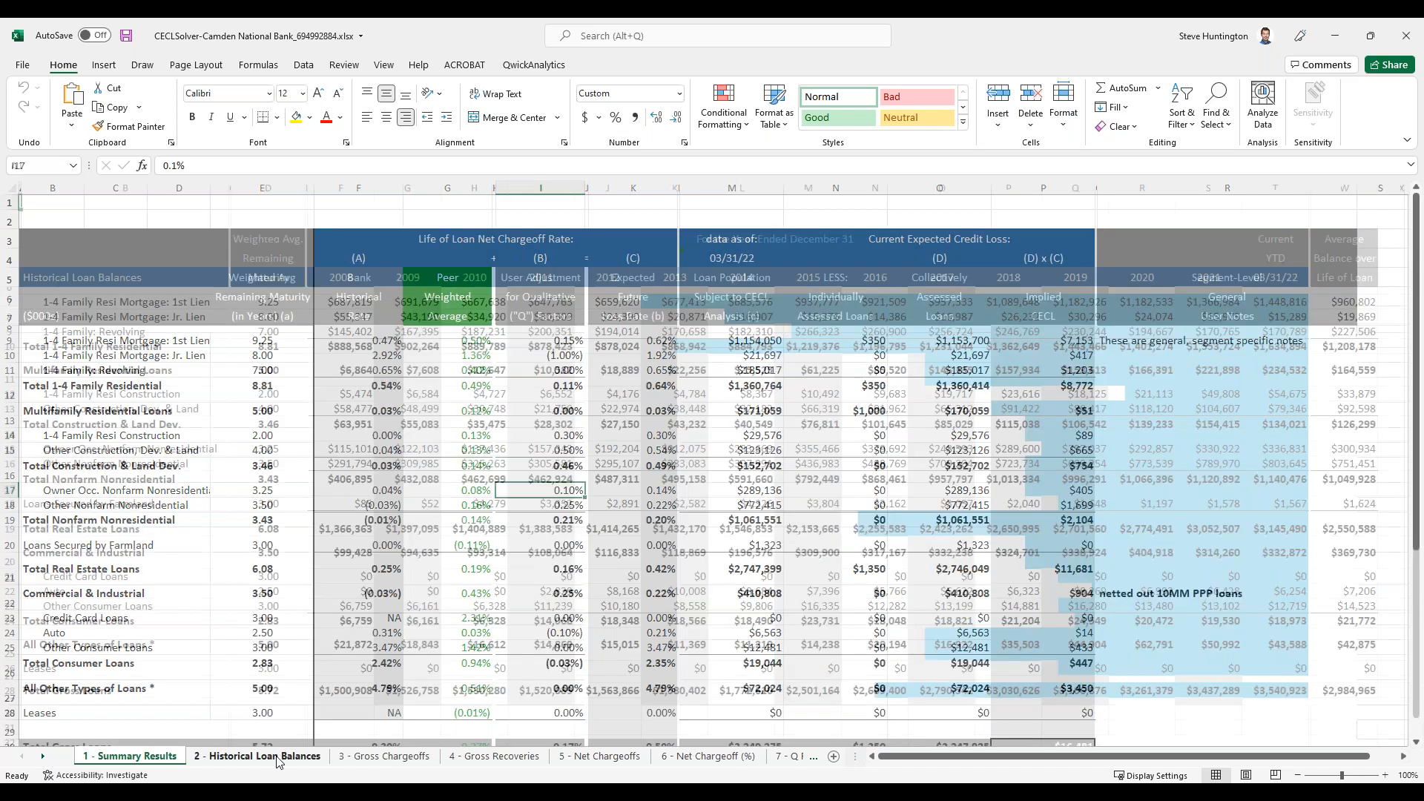
left_click_drag(671, 302, 1286, 317)
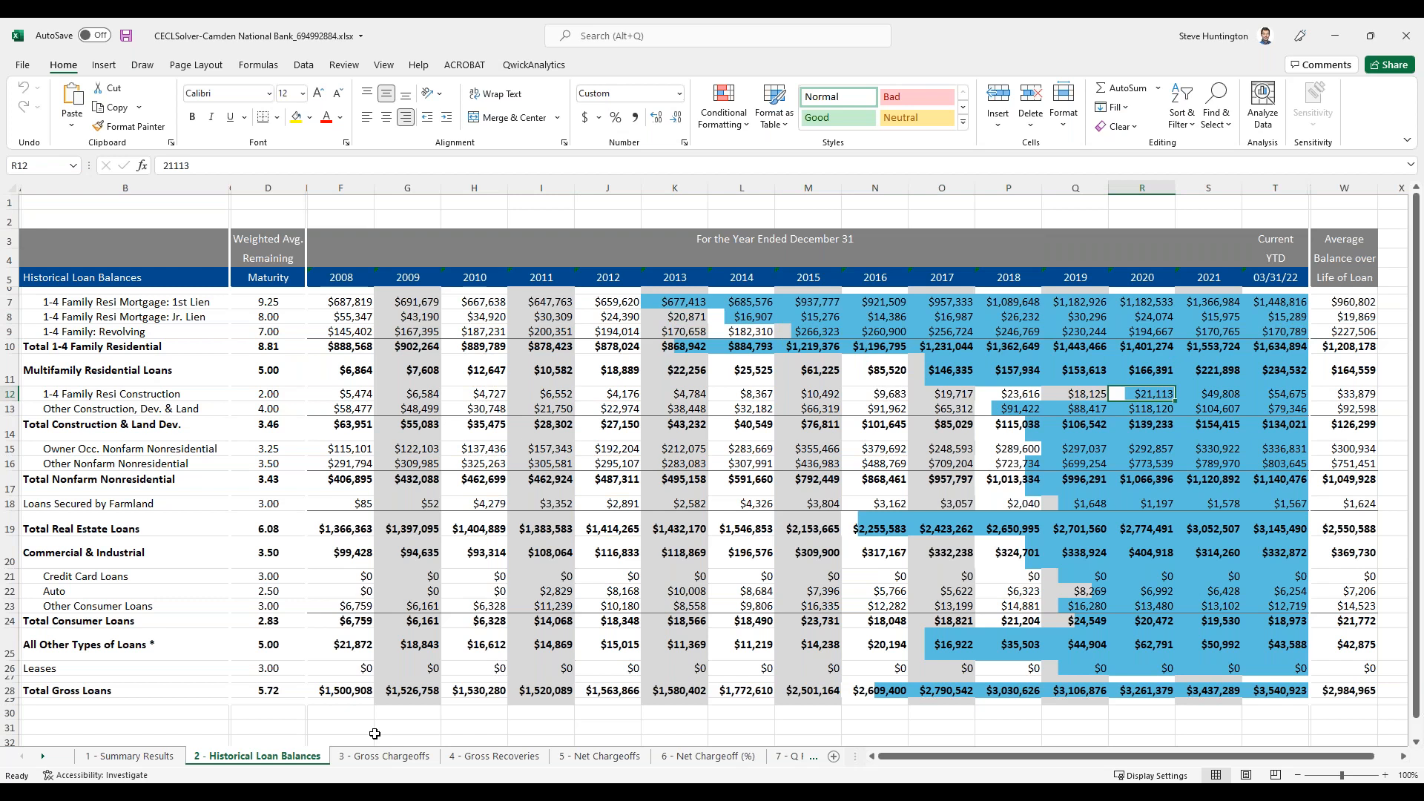
left_click(384, 756)
left_click(708, 756)
left_click(789, 756)
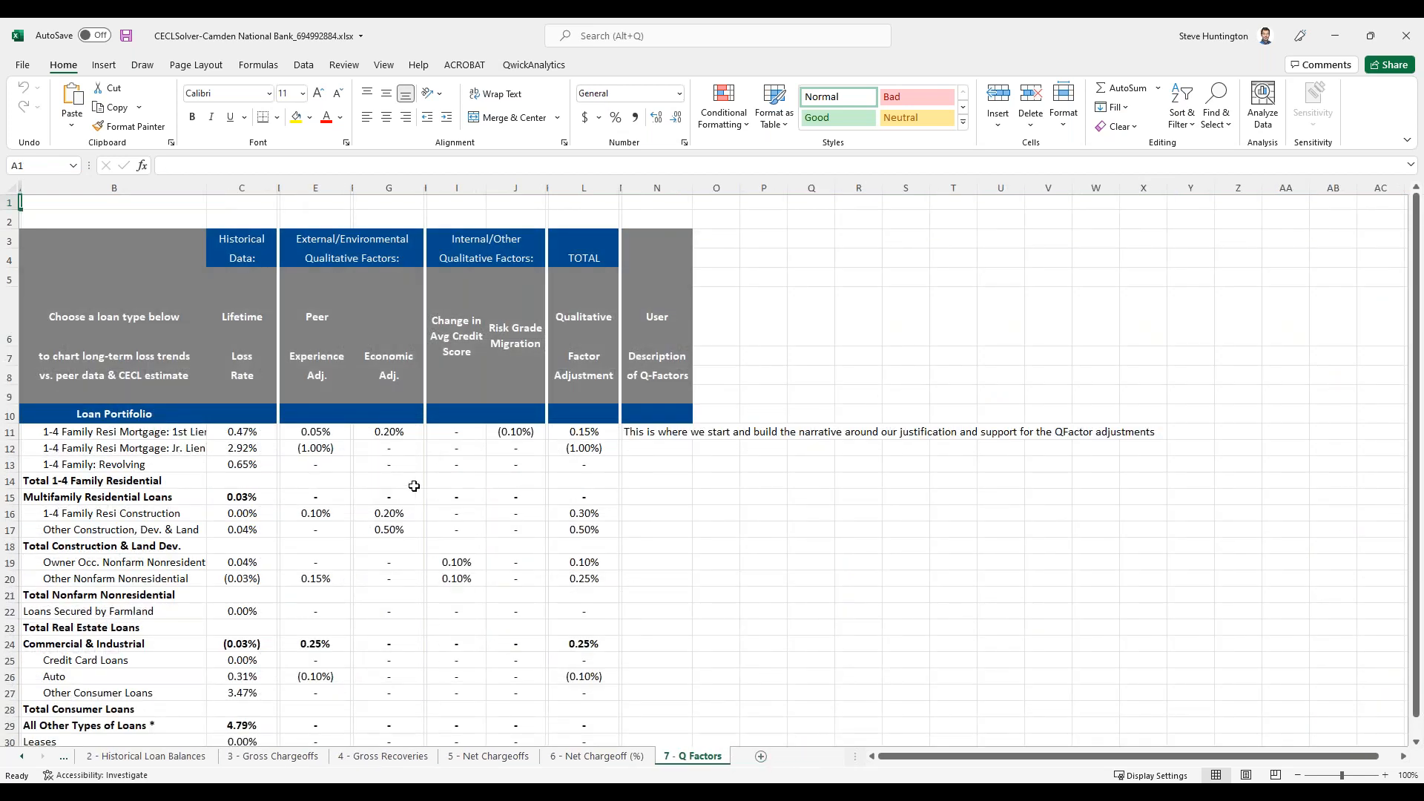
scroll(391, 487, "down", 5)
scroll(393, 486, "up", 4)
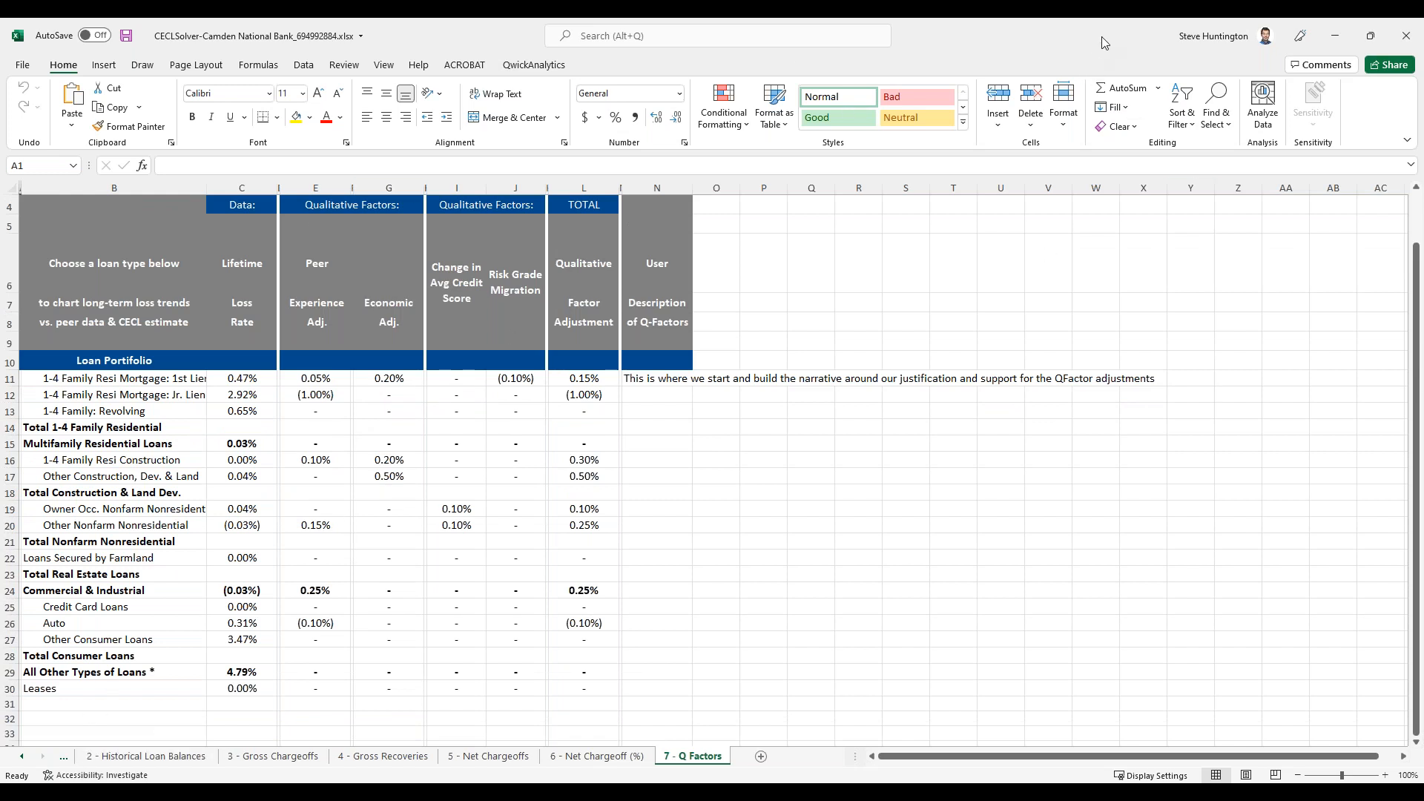
Step: Put away the open Excel workbooks to return to CECLSolver and review its list of CECL Resources
left_click(1332, 42)
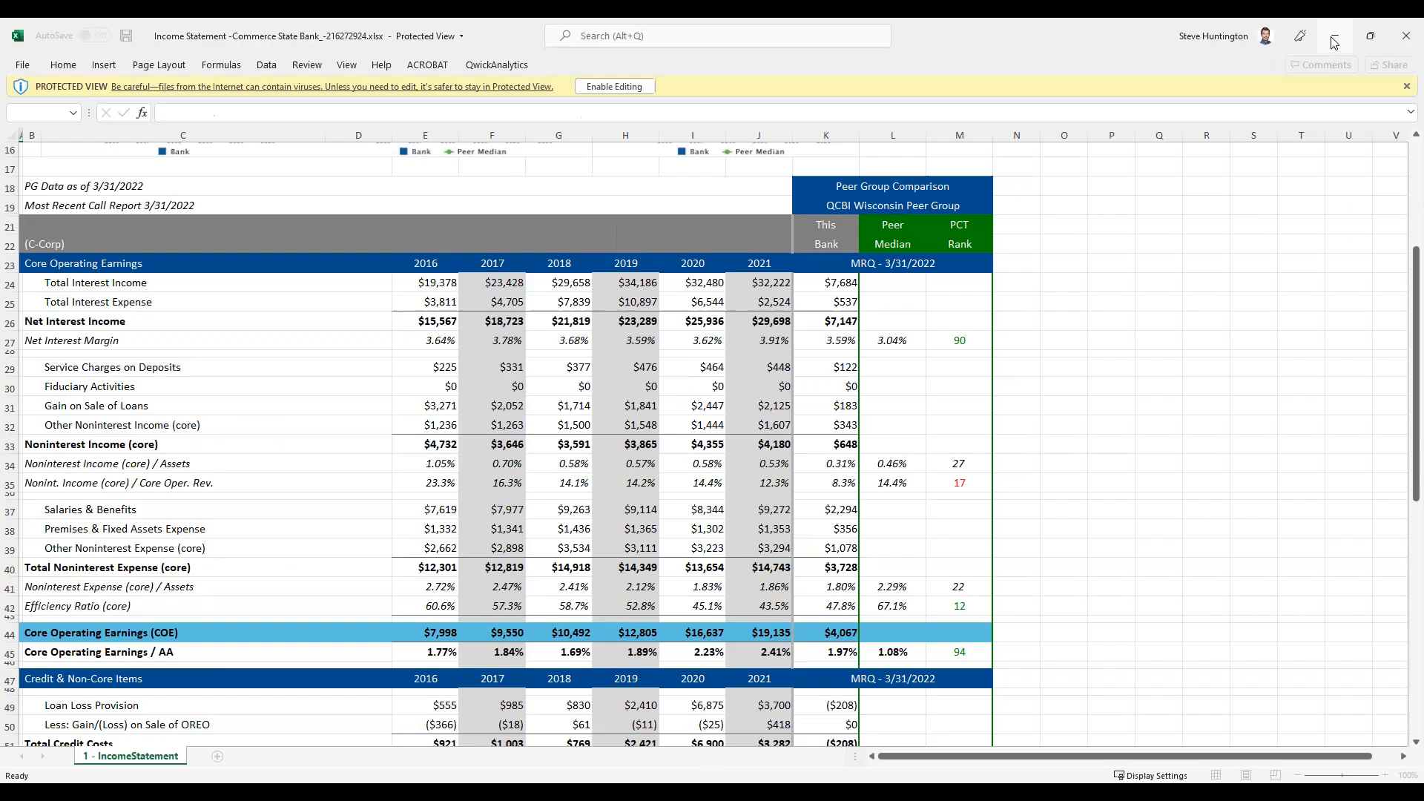
left_click(1333, 42)
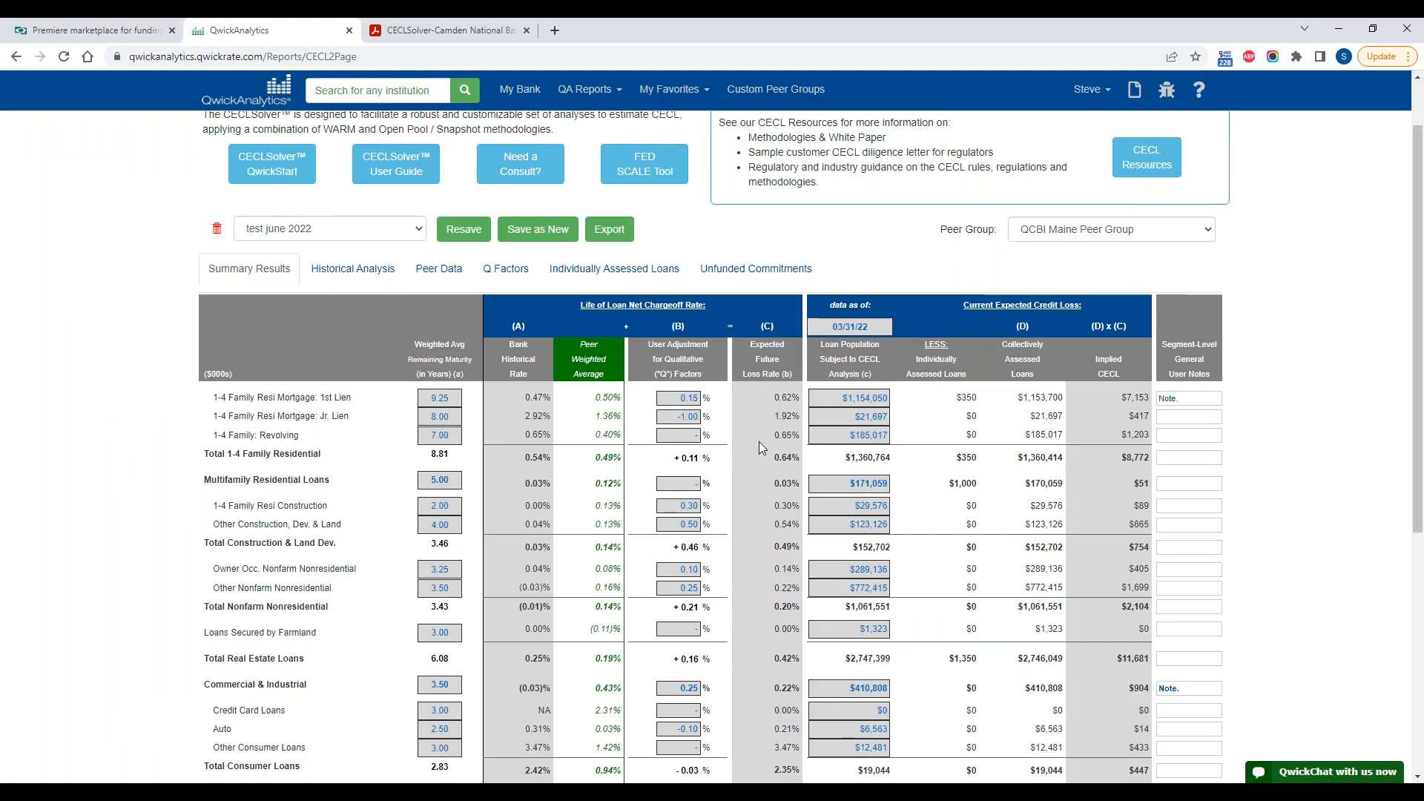
scroll(567, 549, "up", 1)
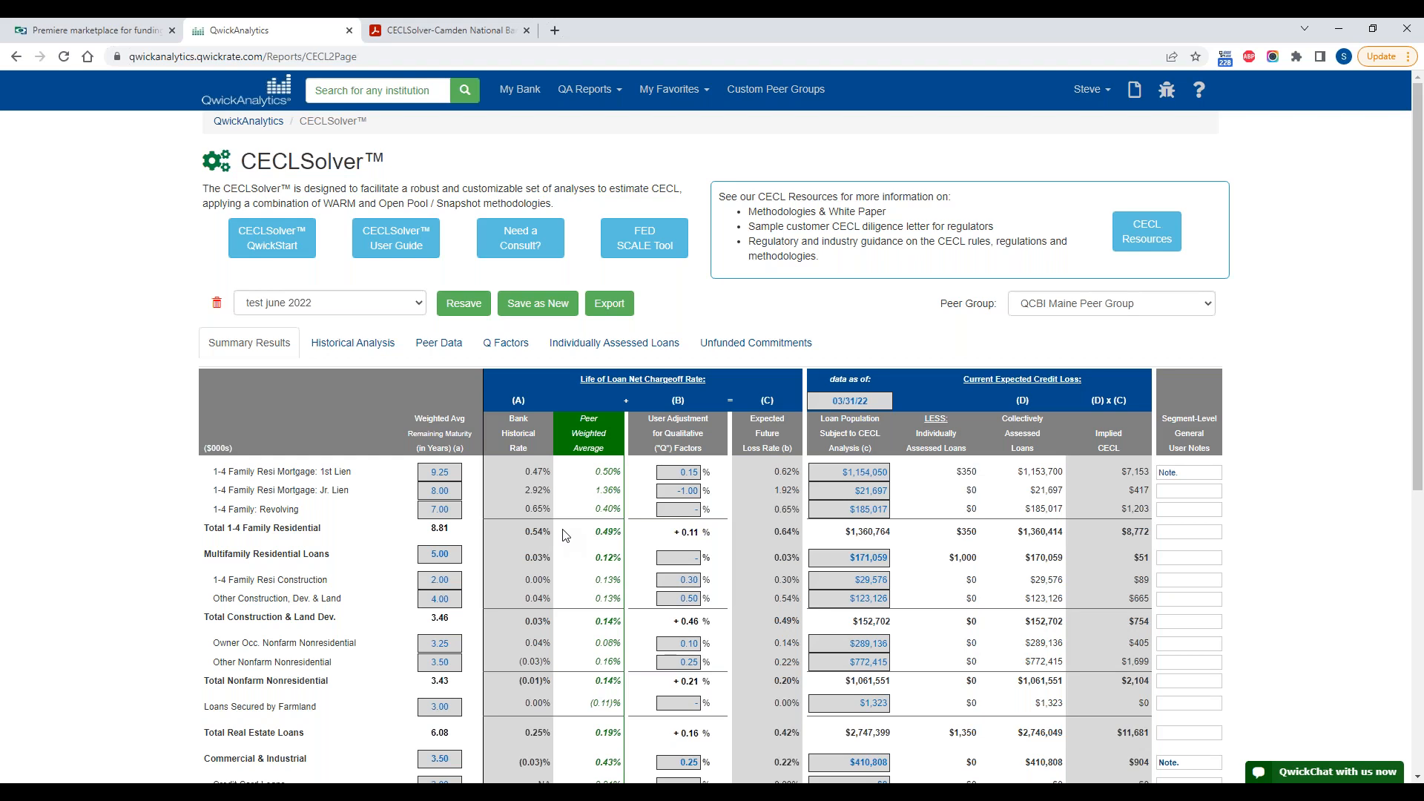
left_click(1139, 242)
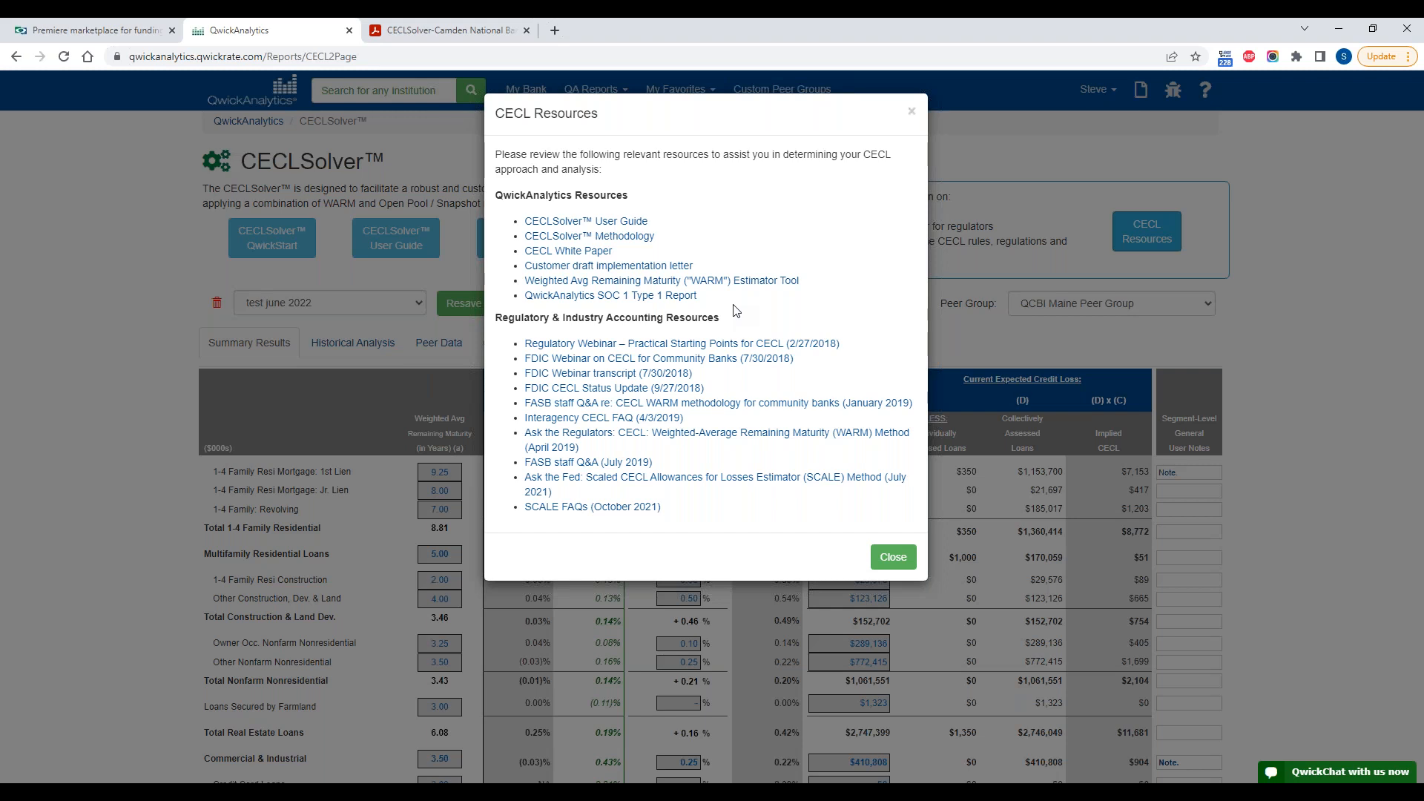
left_click(893, 558)
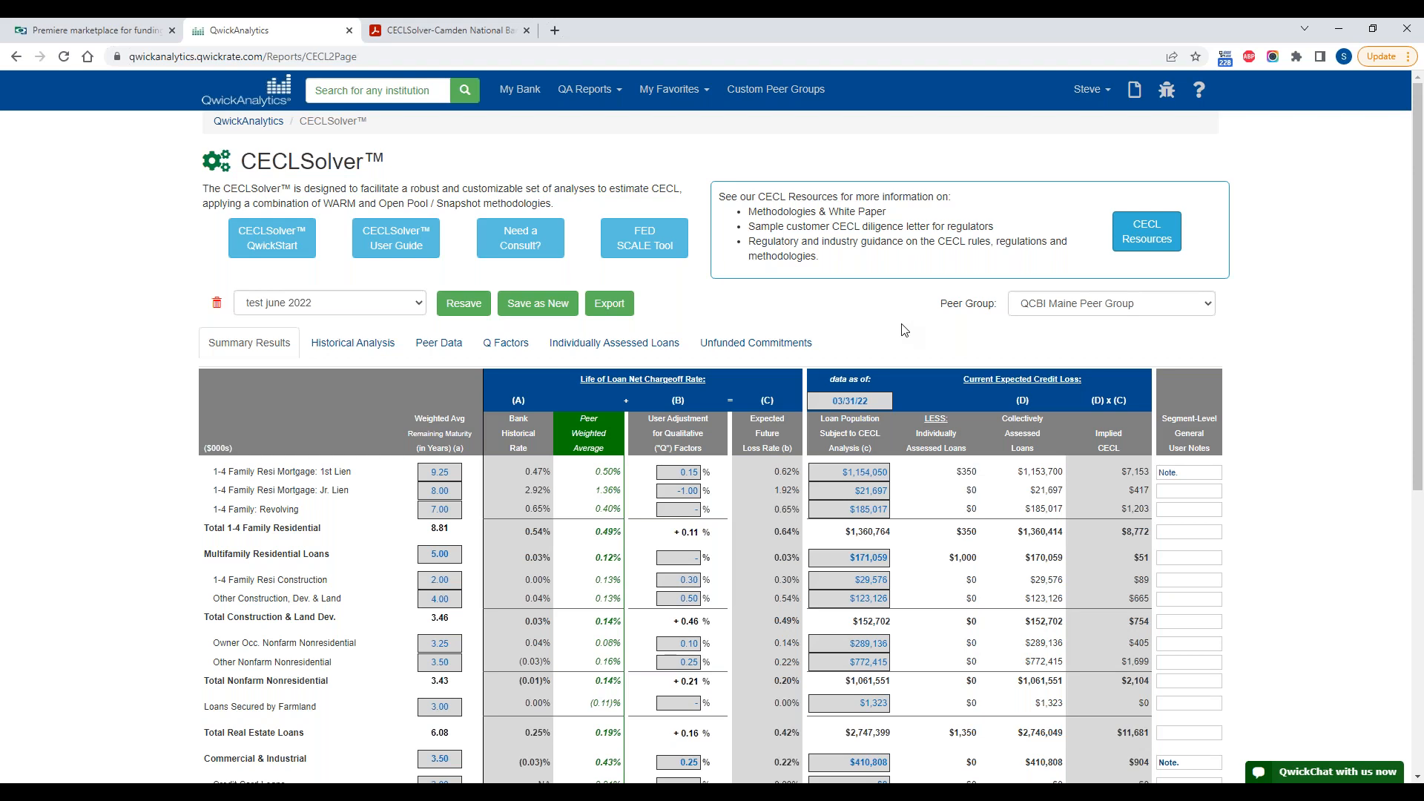
Step: Open the FED SCALE Tool from CECLSolver and compare its summary with the CECLSolver Summary Results
left_click(644, 238)
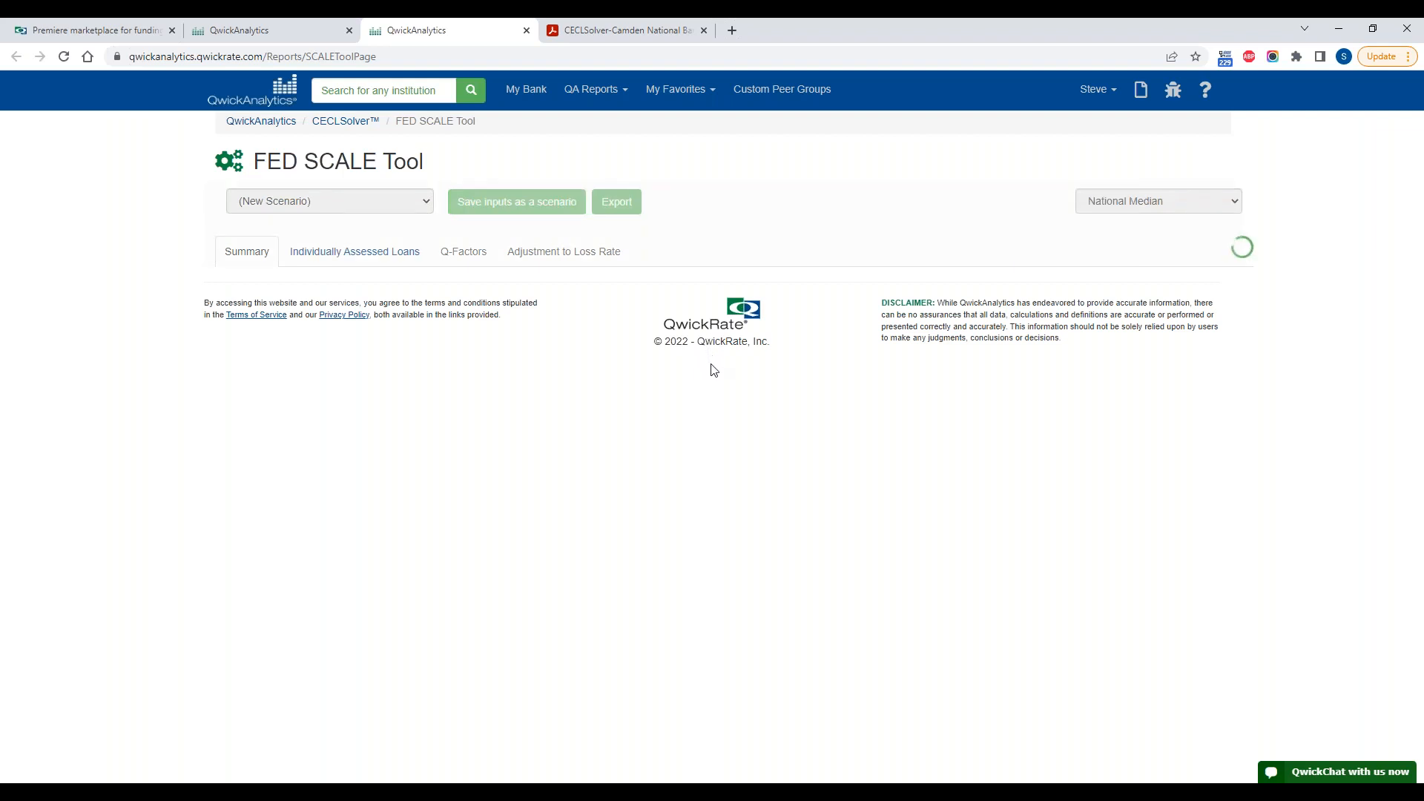
left_click(271, 34)
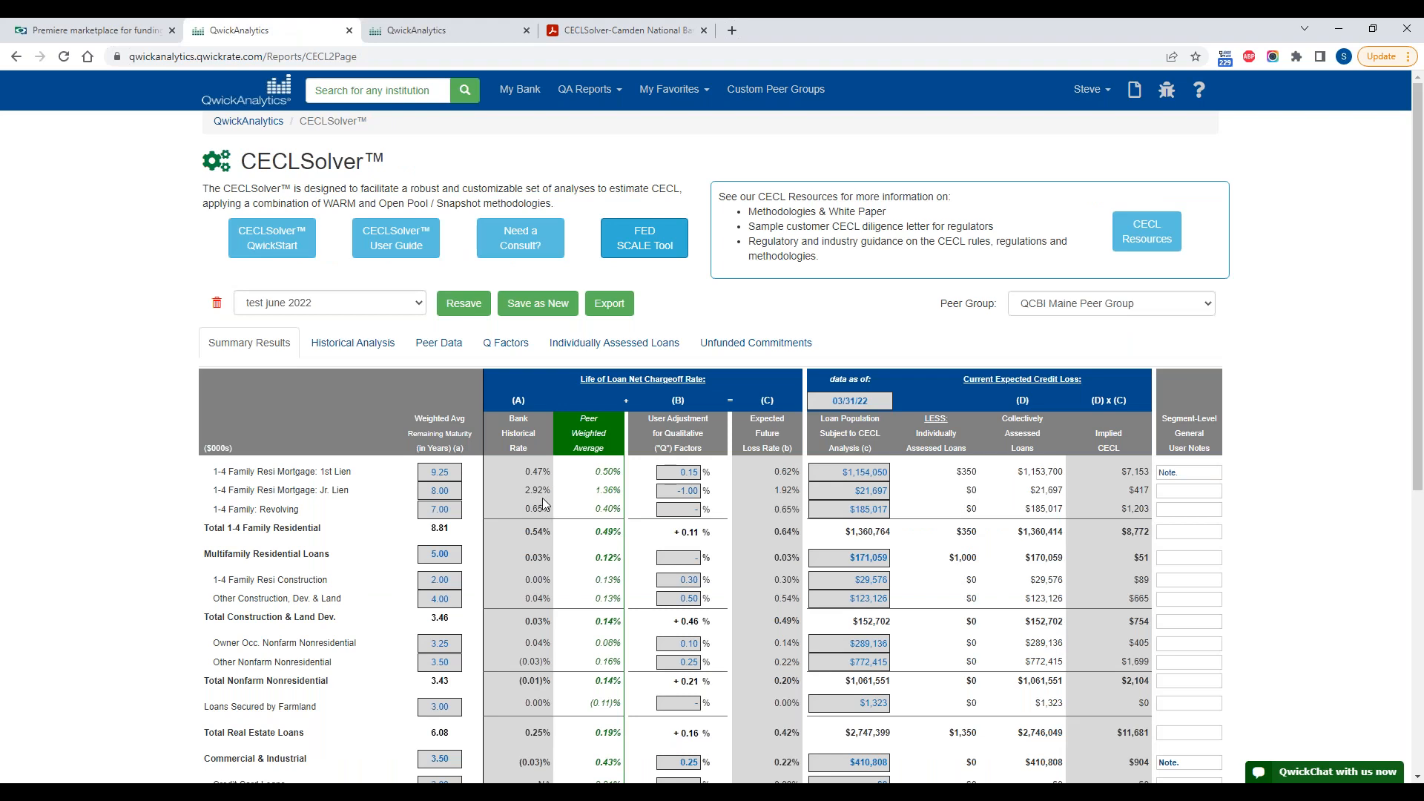
left_click(433, 37)
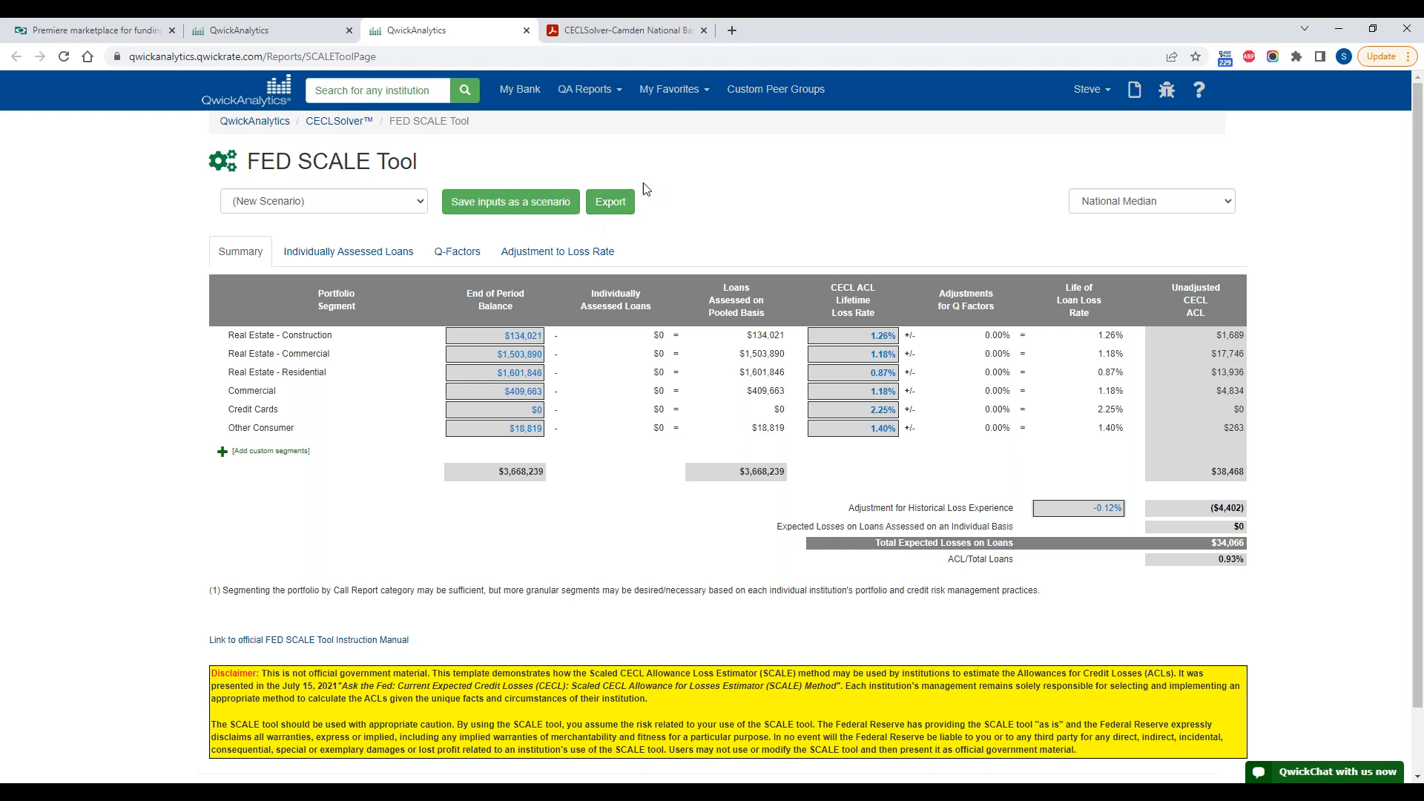
Step: Review the SCALE tool's Individually Assessed Loans, Q-Factors, Adjustment to Loss Rate and Summary pages, and return to CECLSolver
left_click(391, 260)
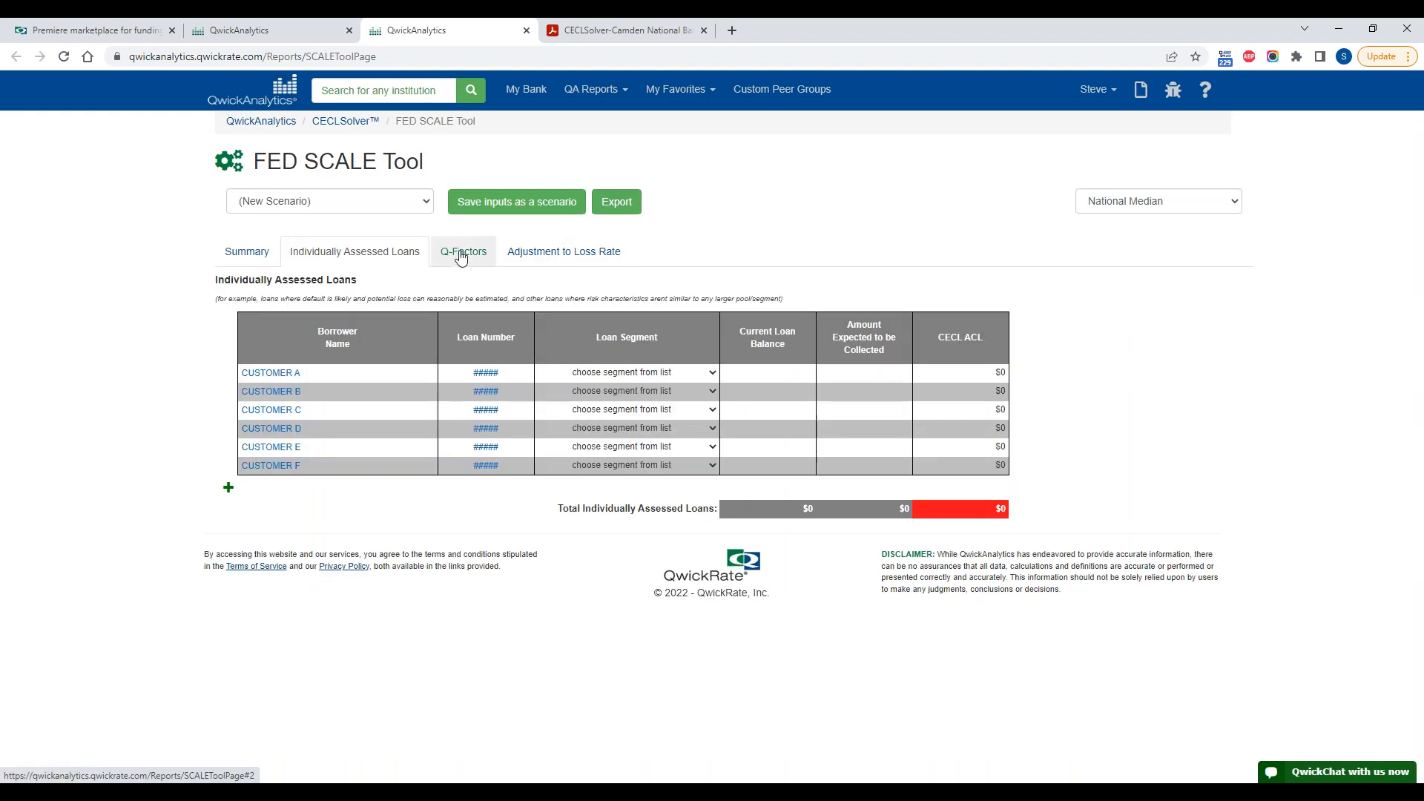
left_click(460, 250)
left_click(512, 253)
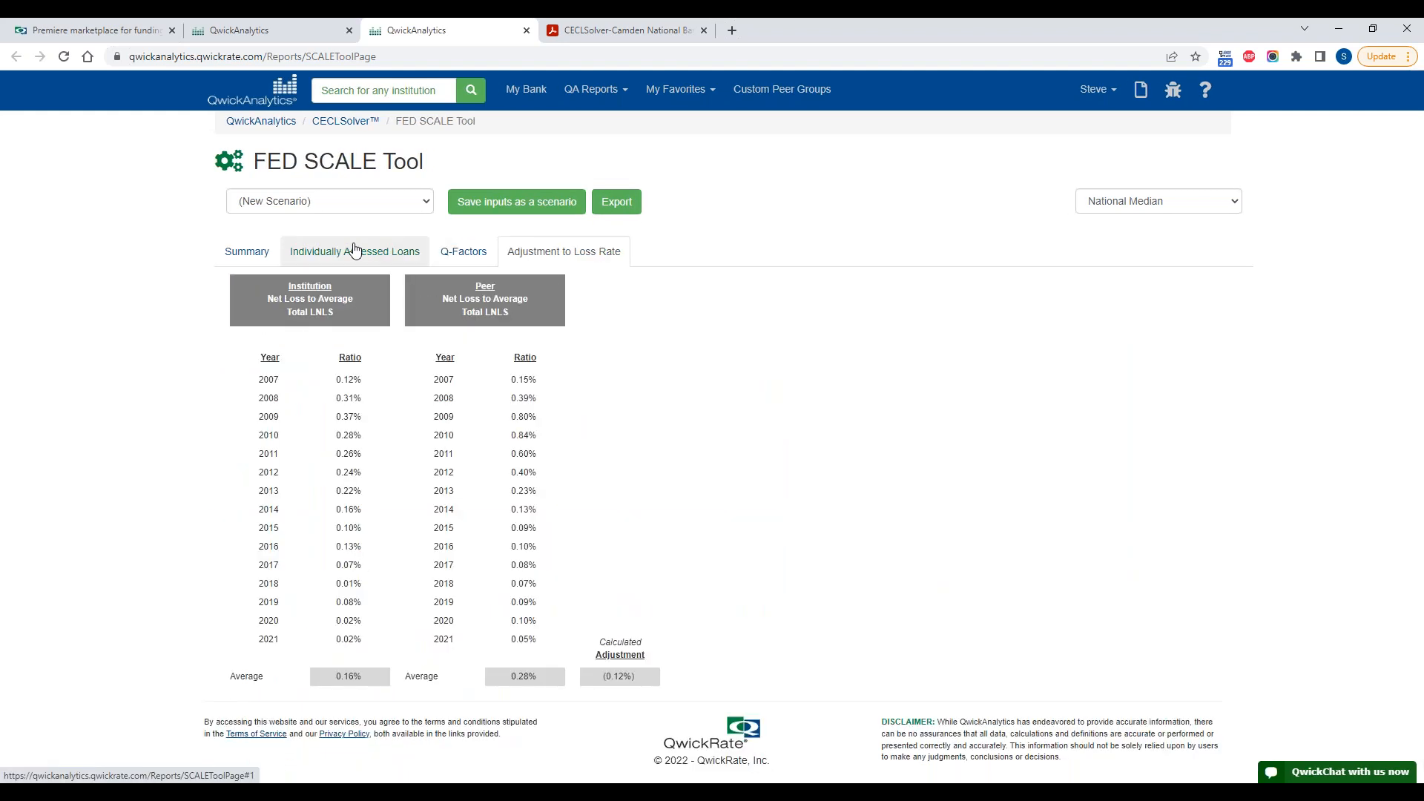
left_click(253, 256)
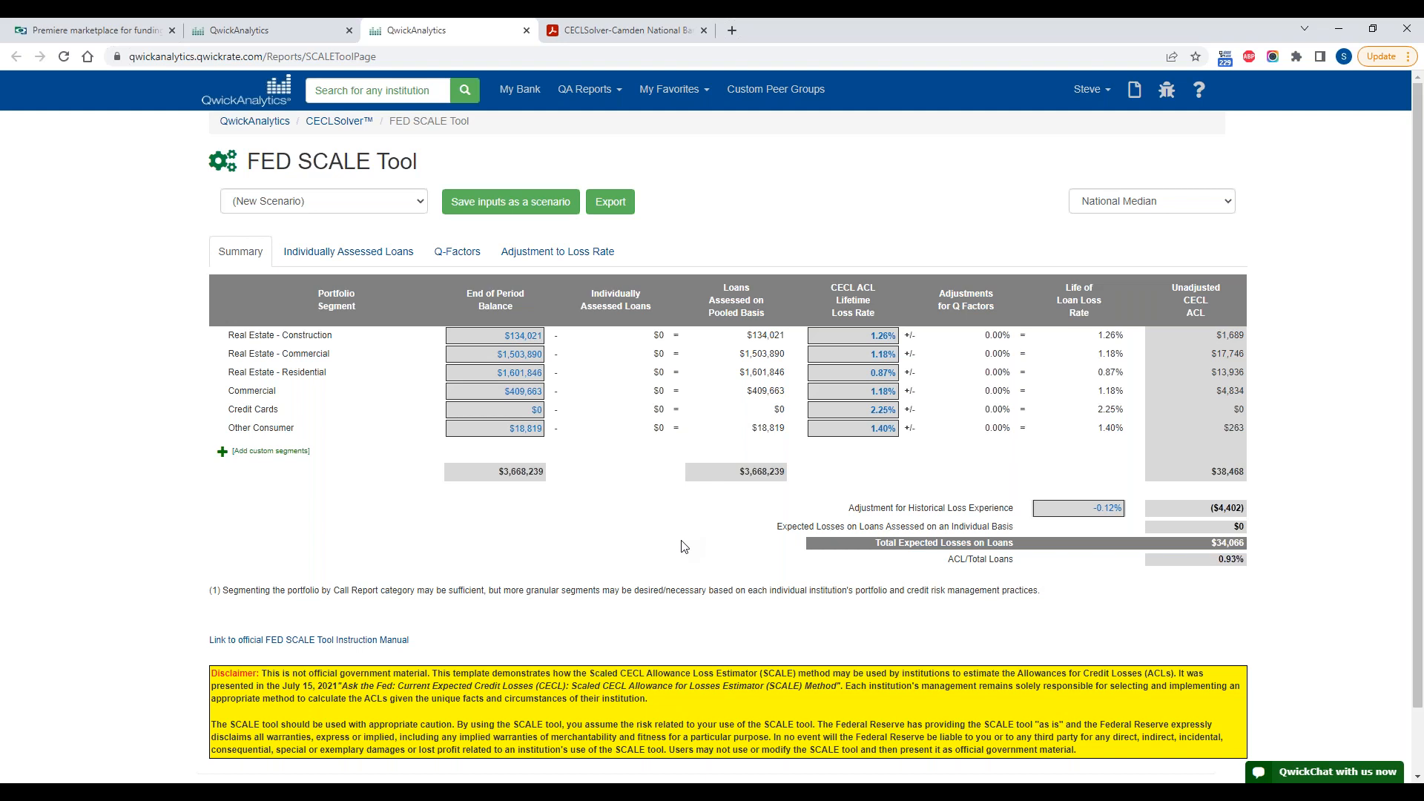
left_click(293, 31)
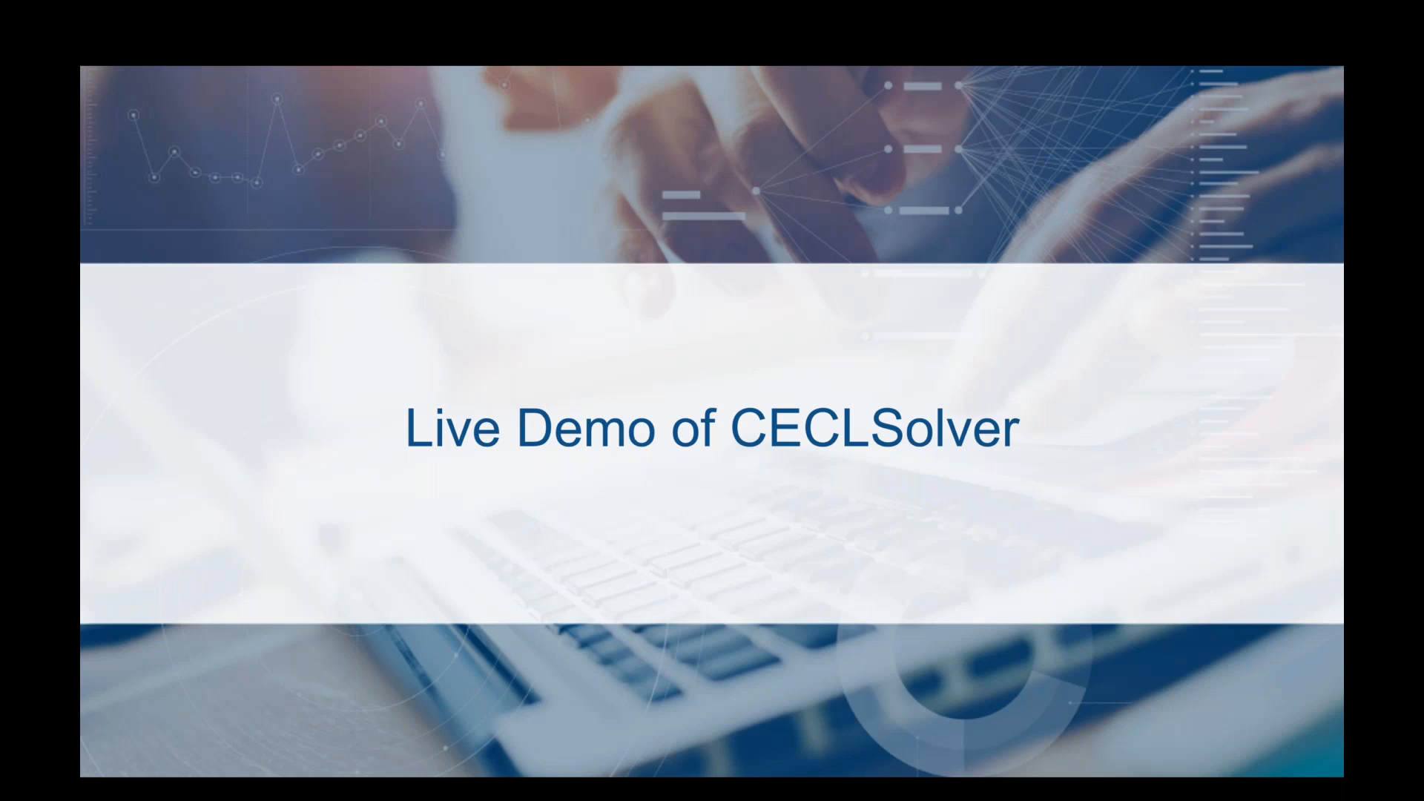
key("Right")
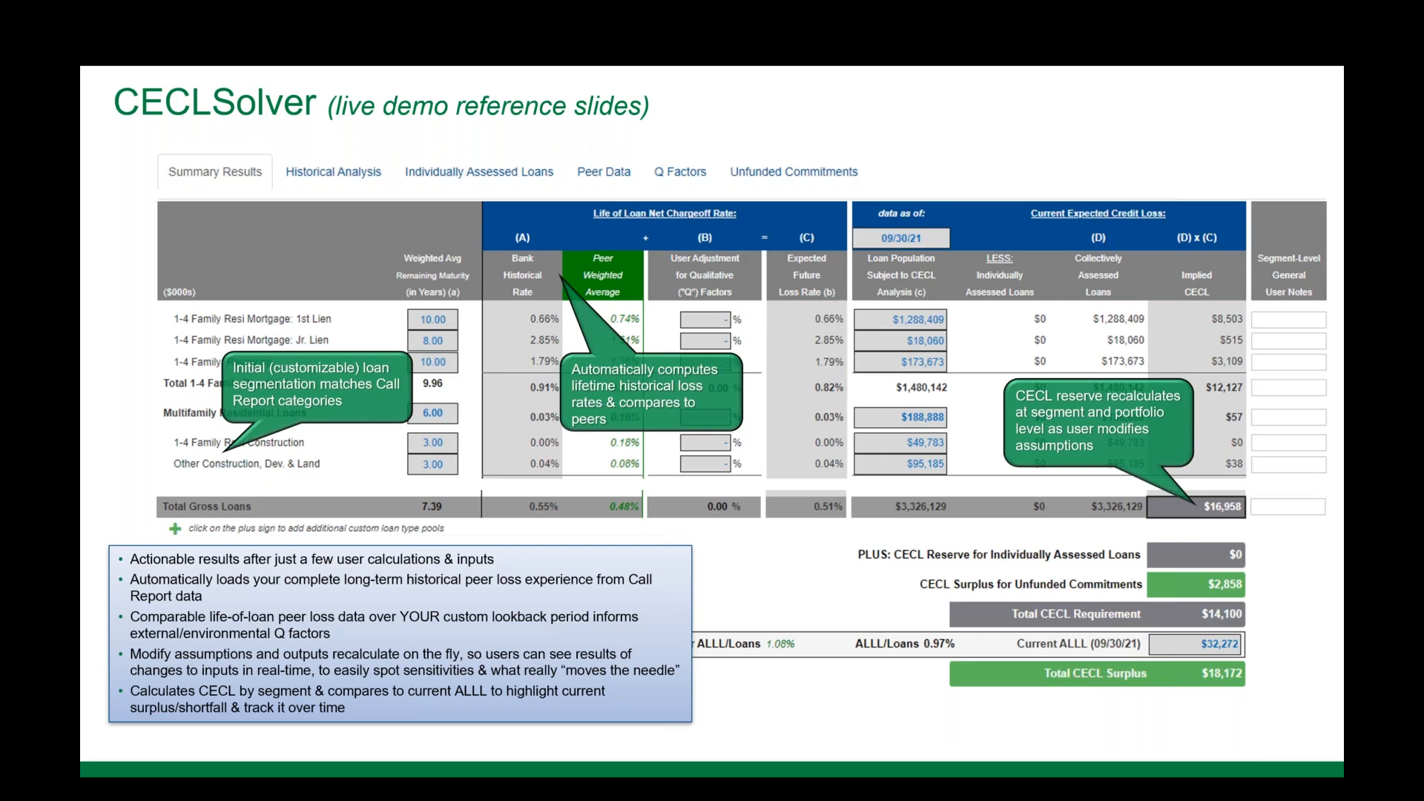
key("Right")
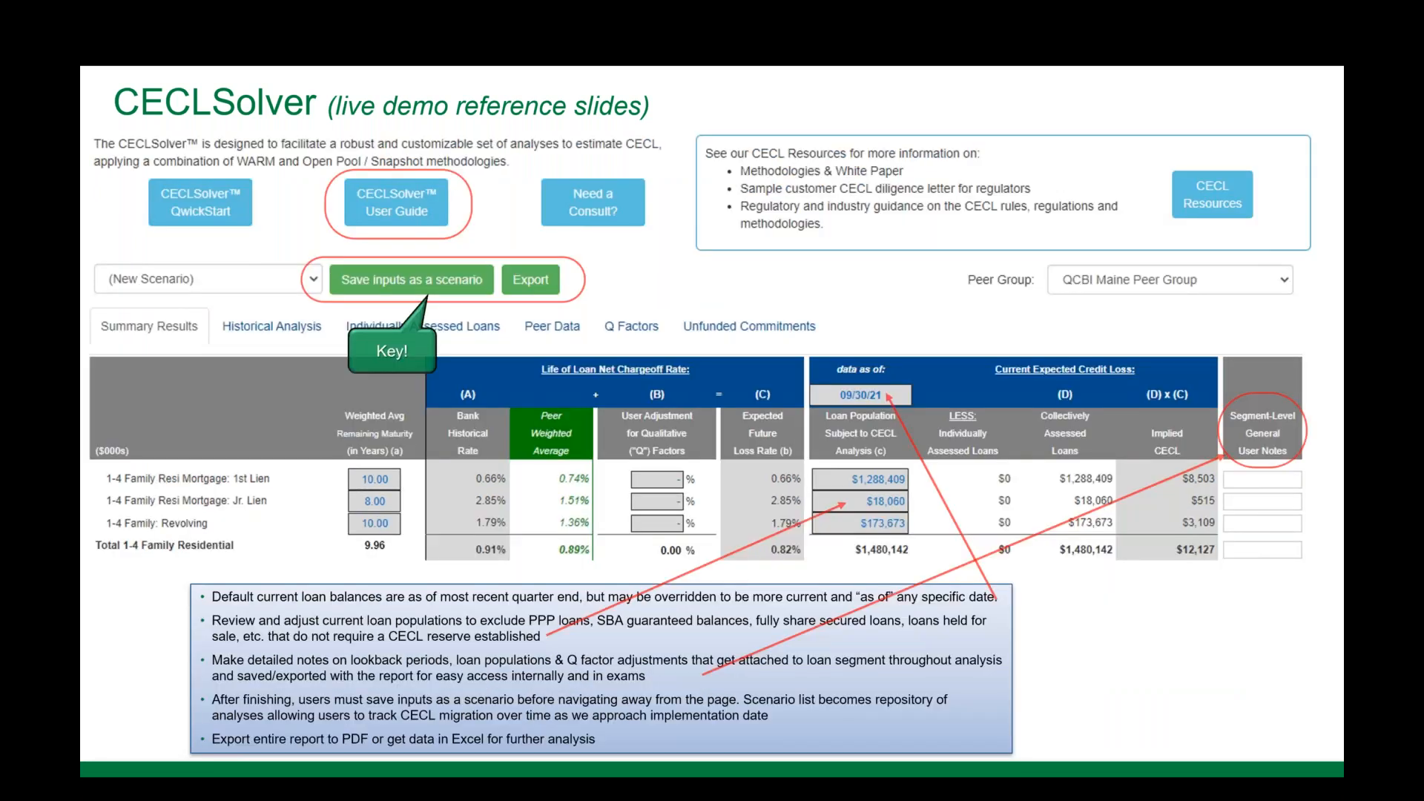
key("Right")
key("Right")
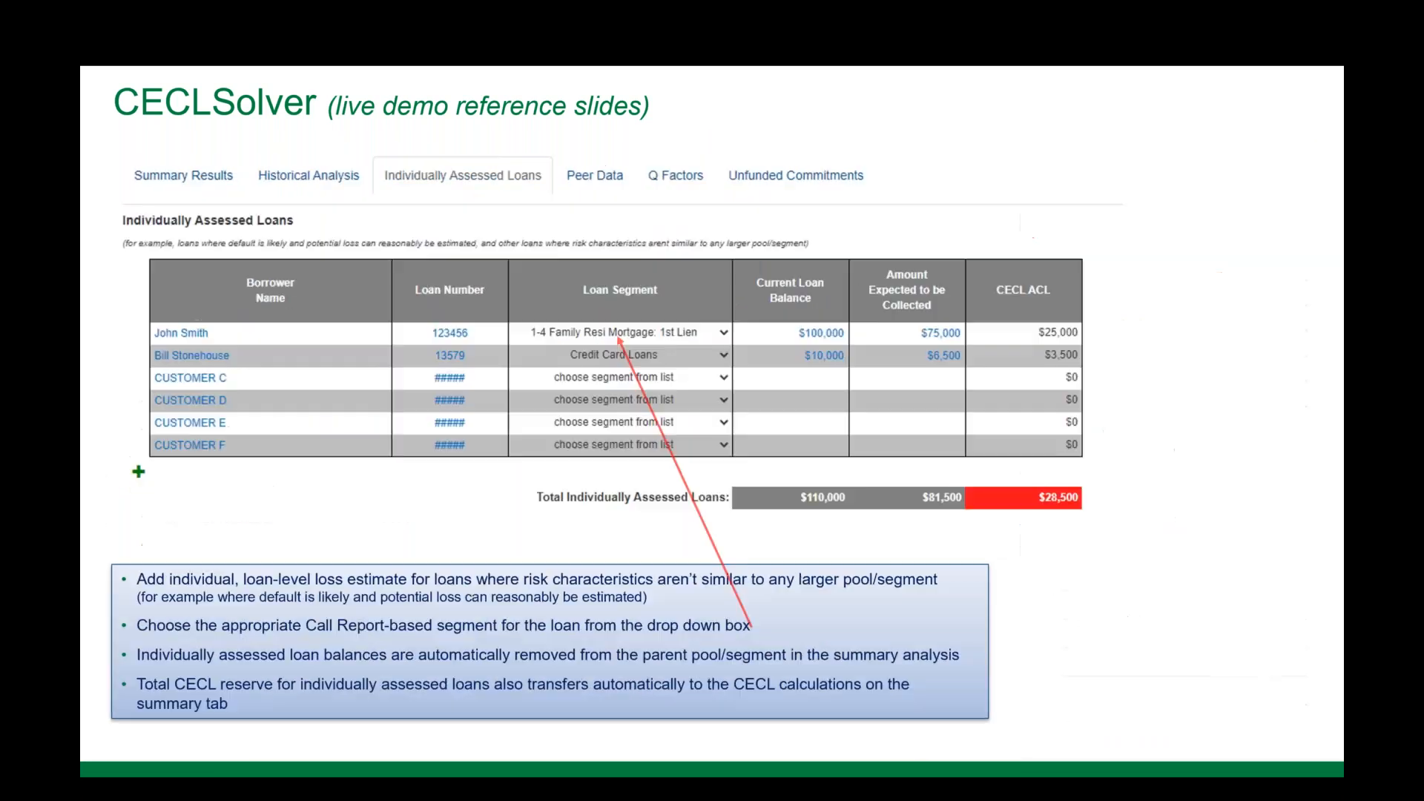
key("Right")
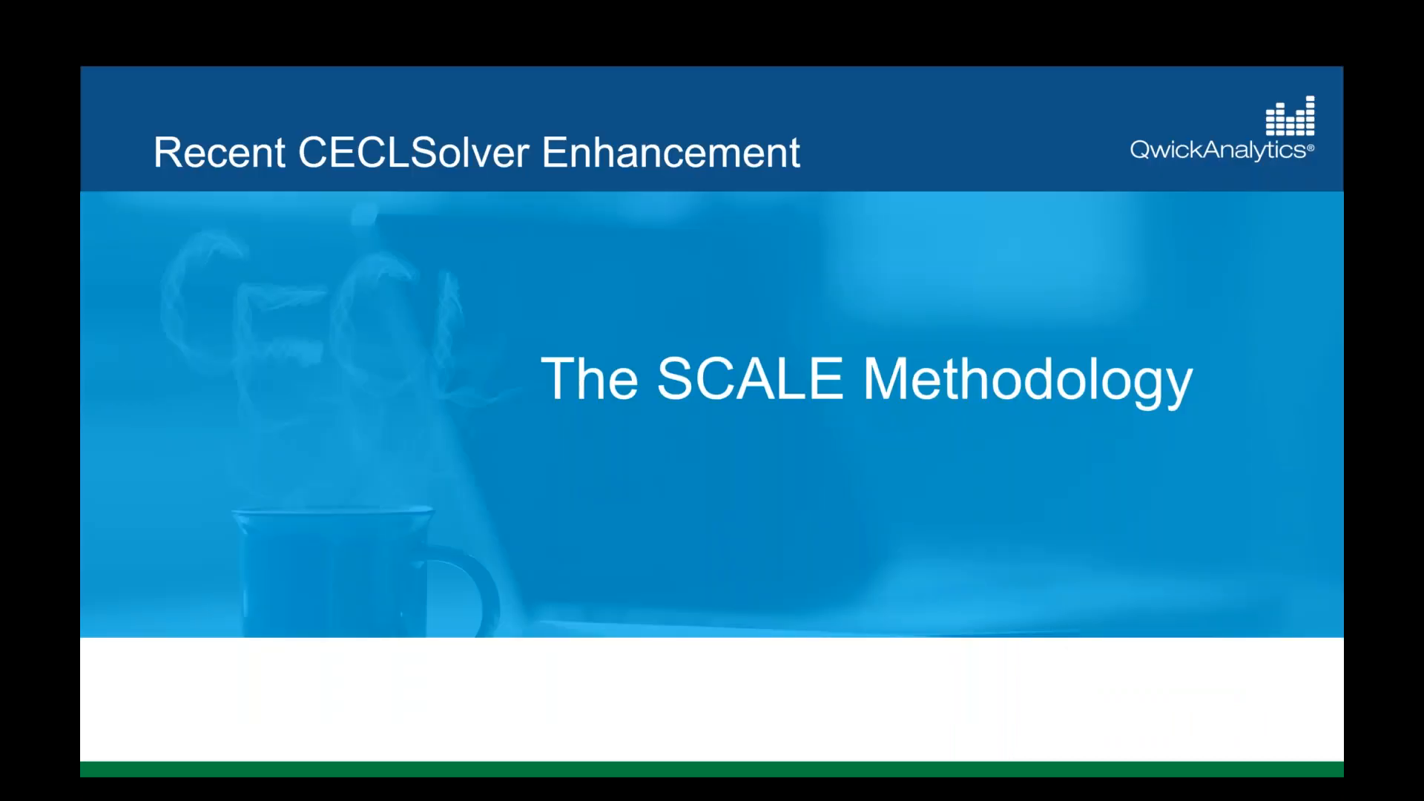
key("Right")
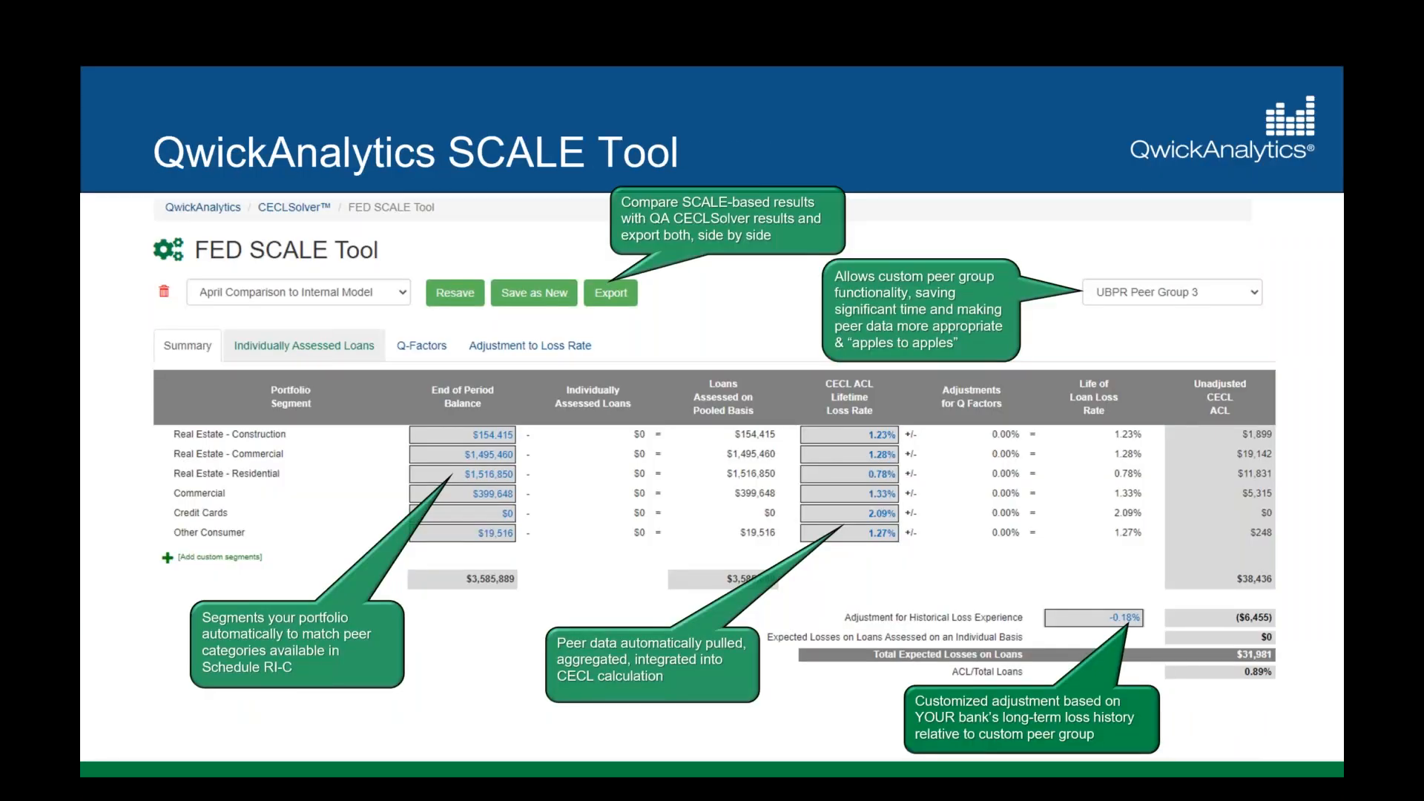
key("Right")
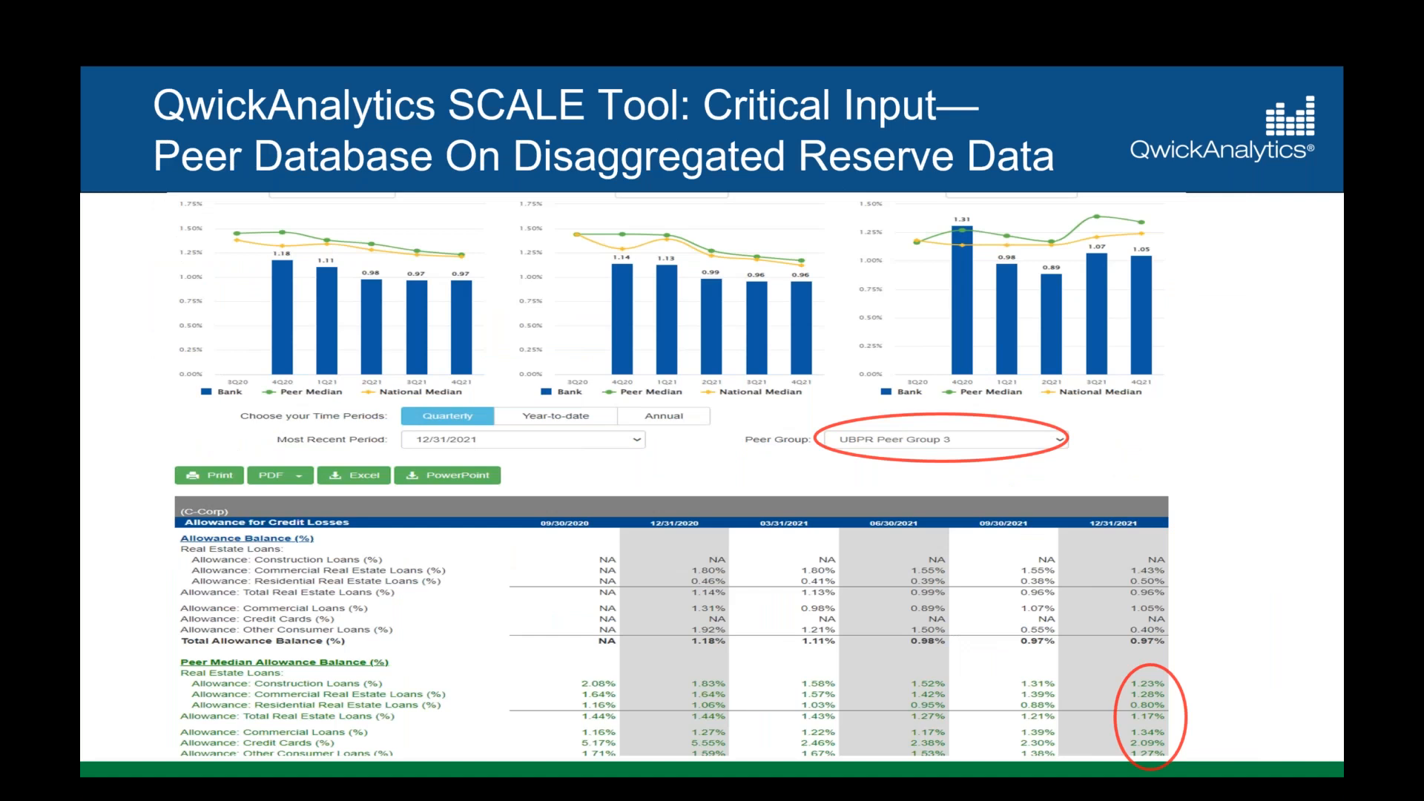